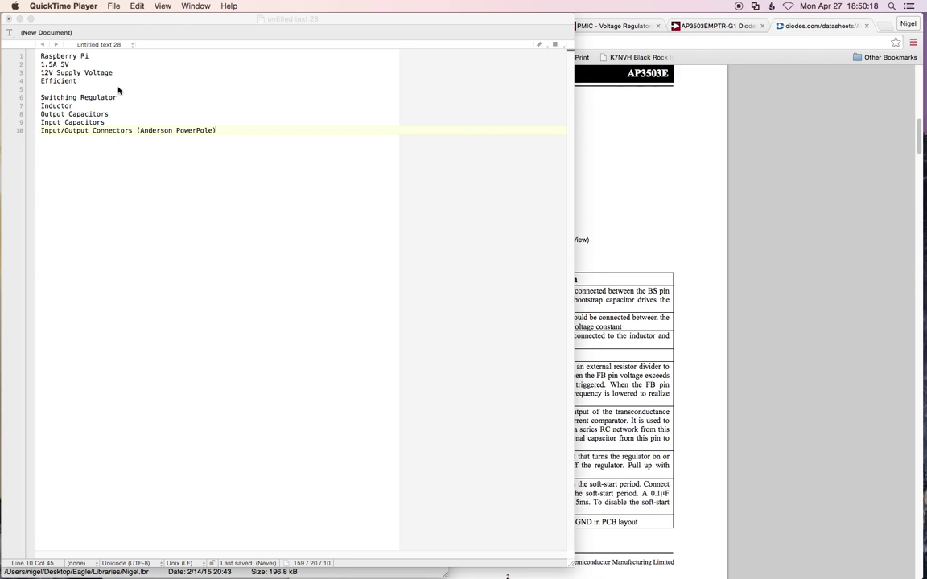
Compare the regulator requirements in the text notes with the pin configuration and descriptions in the AP3503E datasheet
click(807, 203)
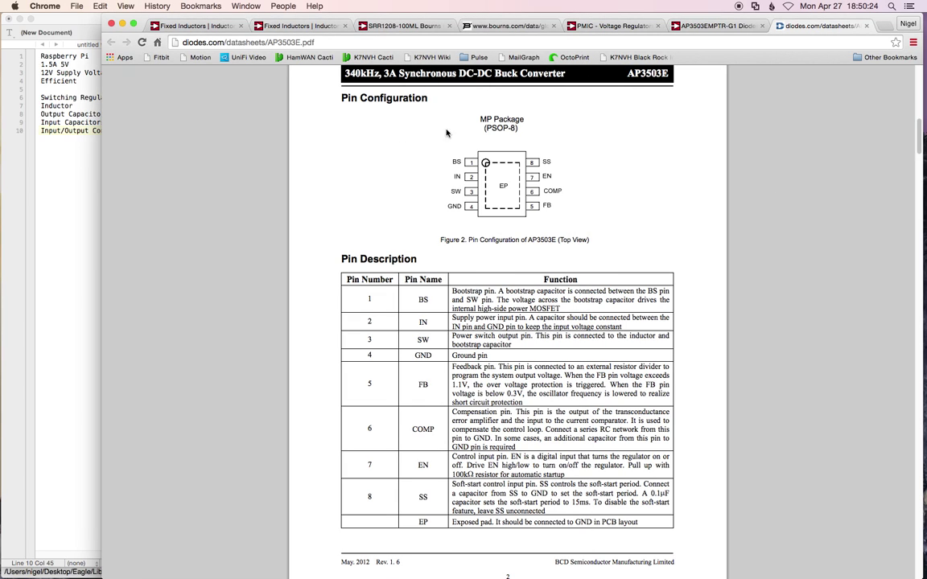
click(74, 176)
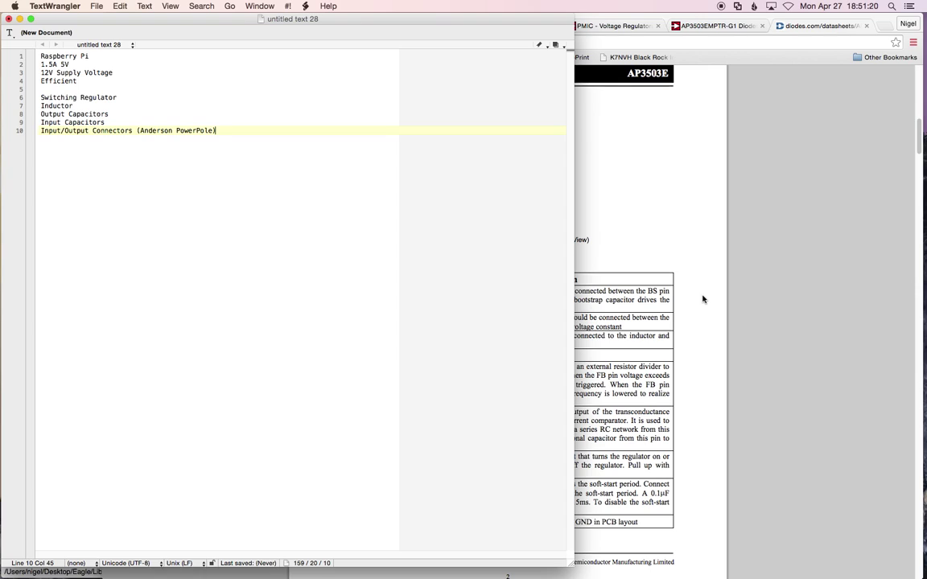
click(780, 277)
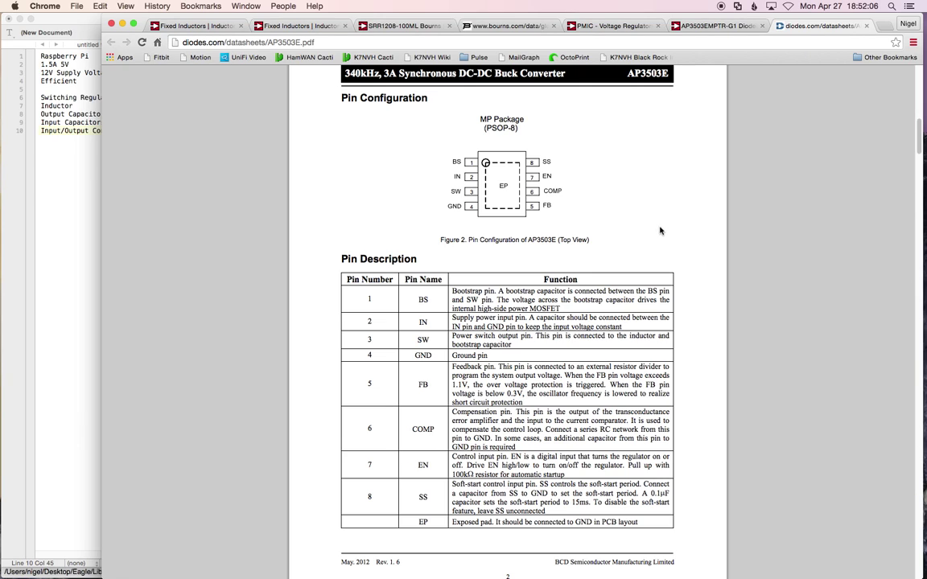
Switch to EAGLE, open the owner's personal component library, and enlarge the library window
click(88, 574)
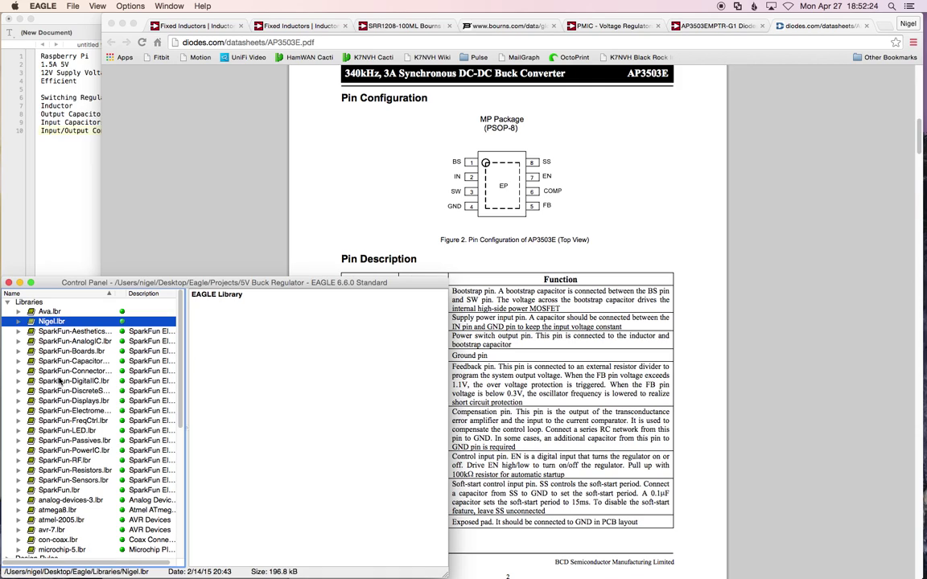
double_click(45, 322)
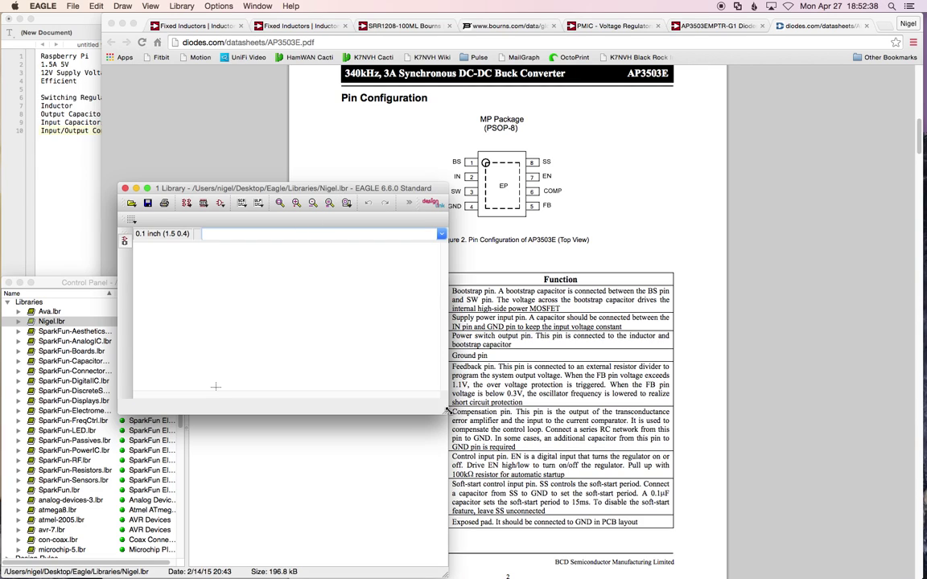
drag(446, 414, 773, 499)
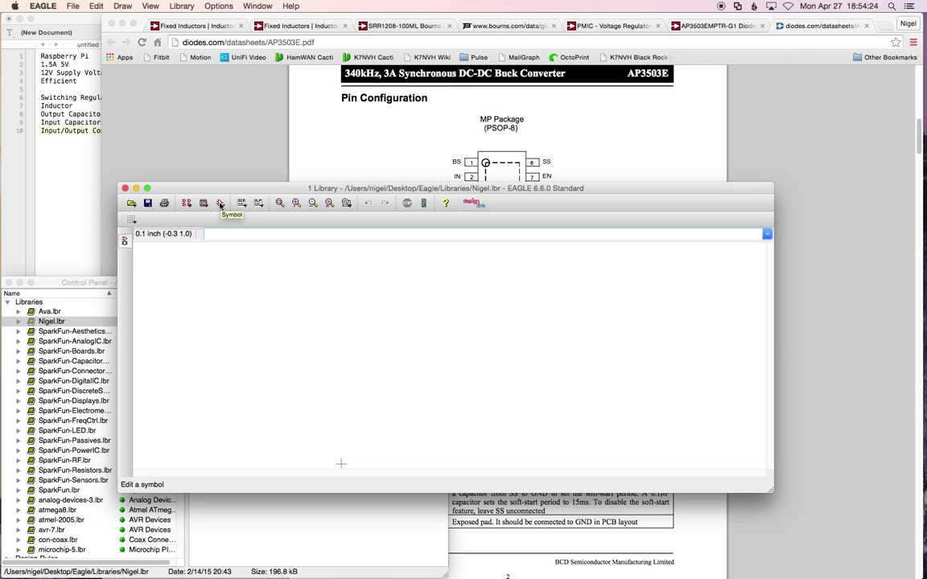
Look through the library's existing symbols and create a new symbol named AP3503E
click(220, 204)
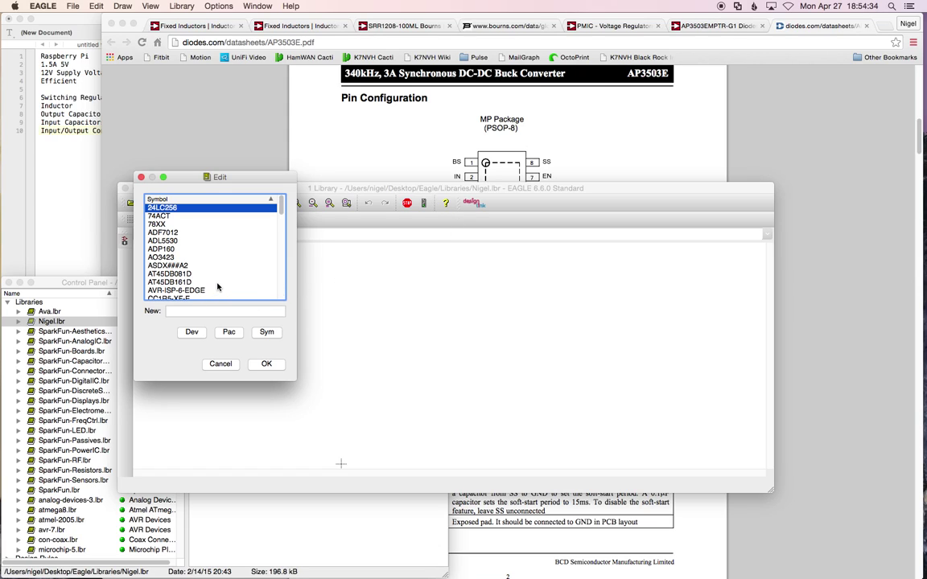
scroll(217, 286, down, 10)
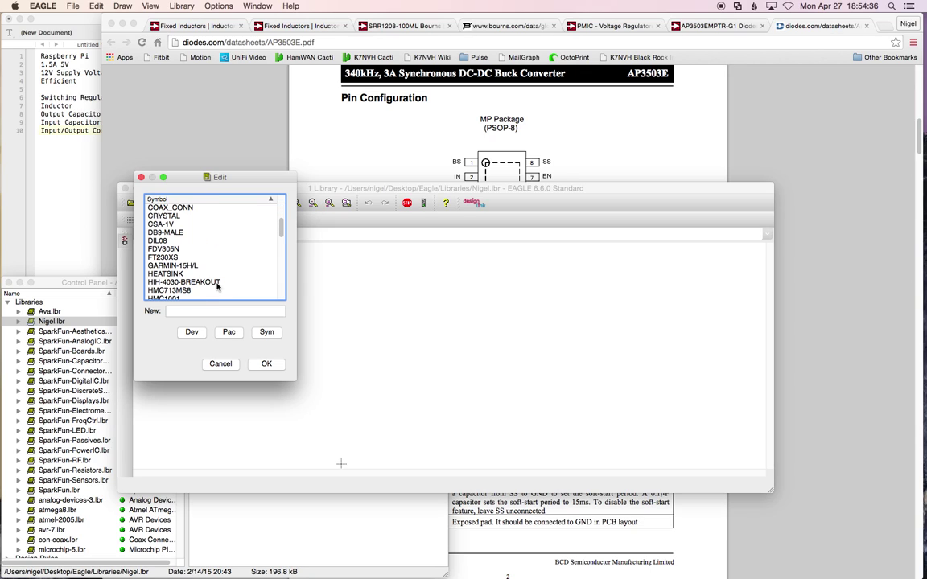
scroll(217, 287, down, 8)
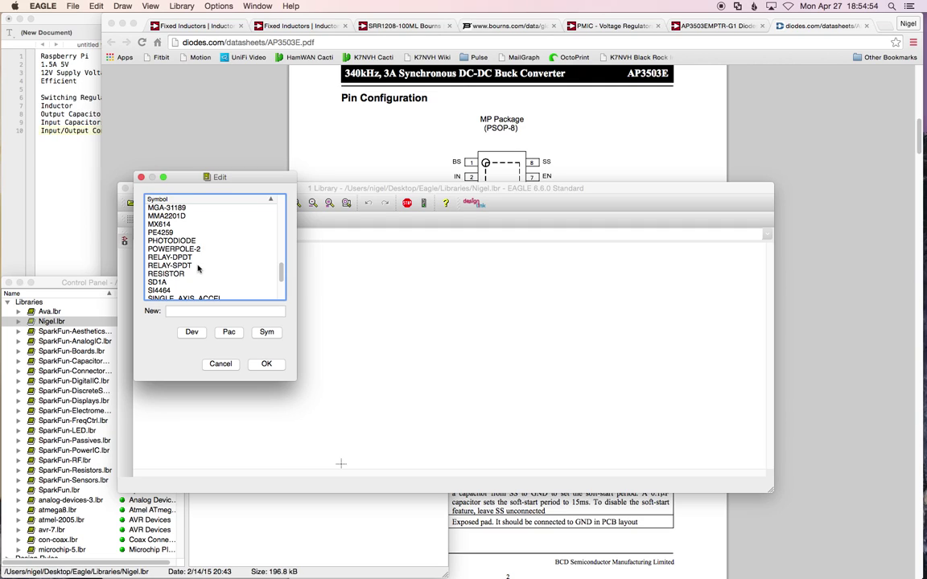
scroll(198, 268, up, 10)
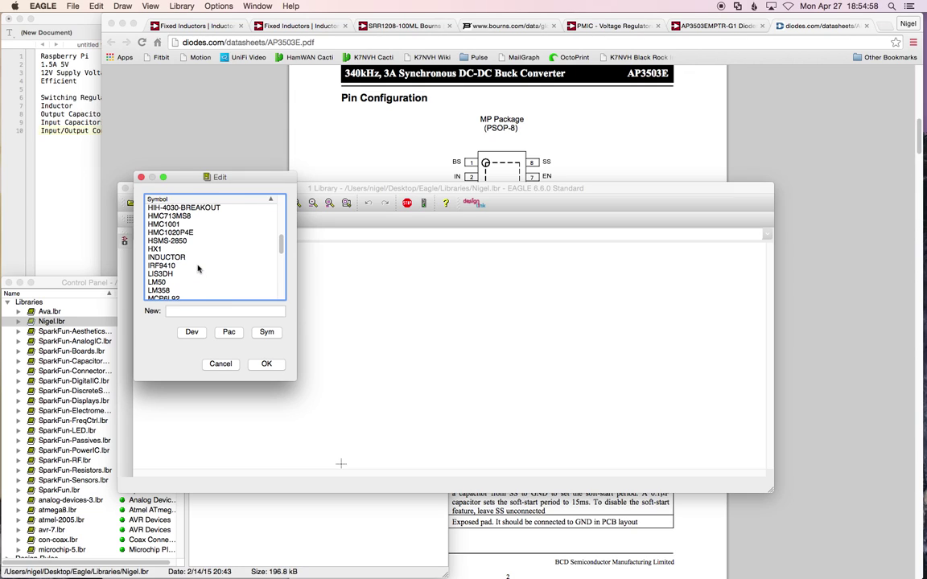
scroll(198, 269, up, 5)
scroll(198, 269, up, 3)
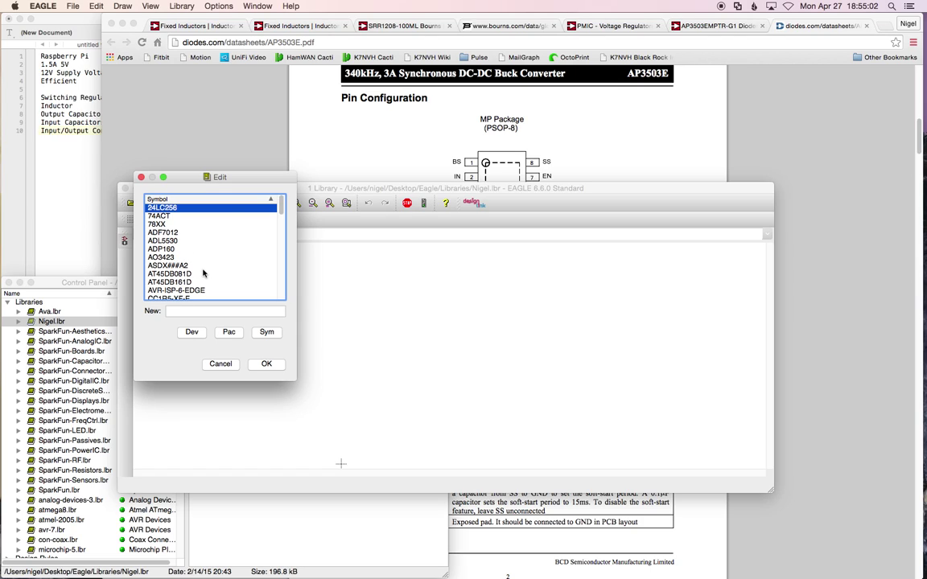
click(193, 310)
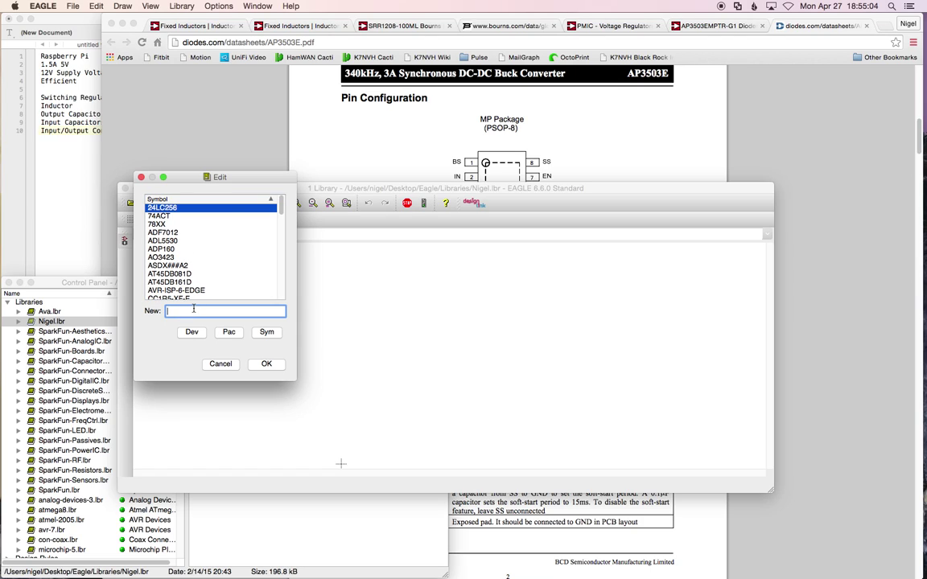
text(AP3503E)
click(260, 332)
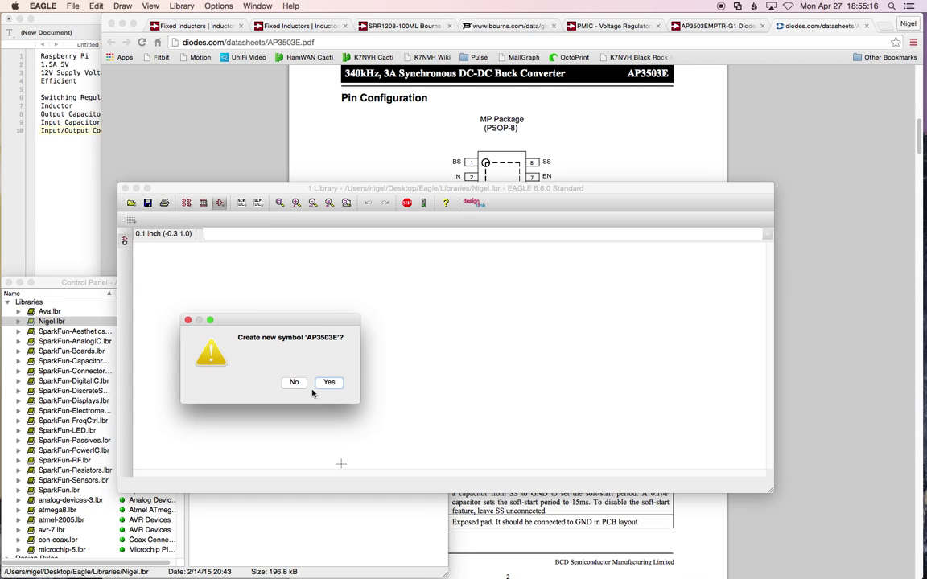
click(329, 383)
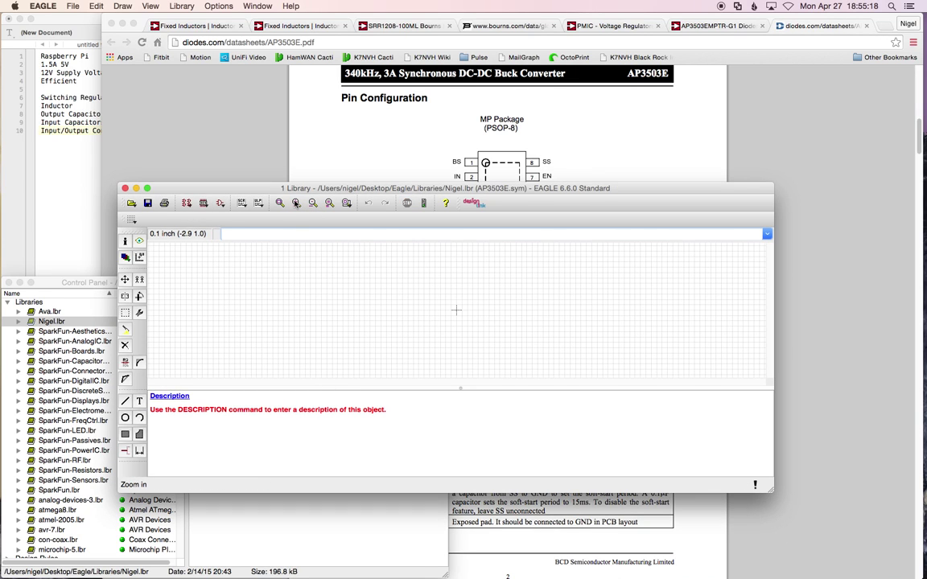
Reposition and enlarge the symbol editor window, and set the grid size to 0.05 inch
drag(259, 190, 205, 78)
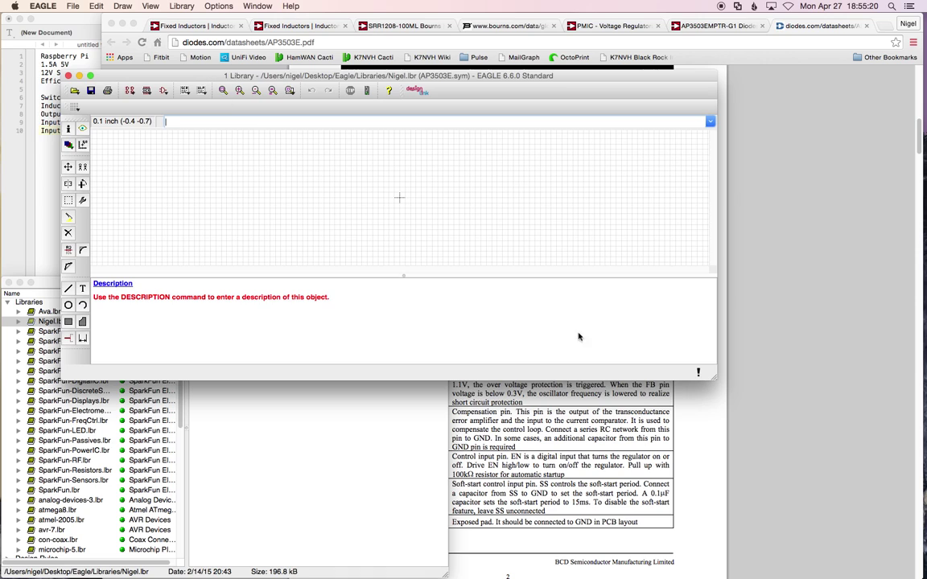
drag(712, 376, 879, 543)
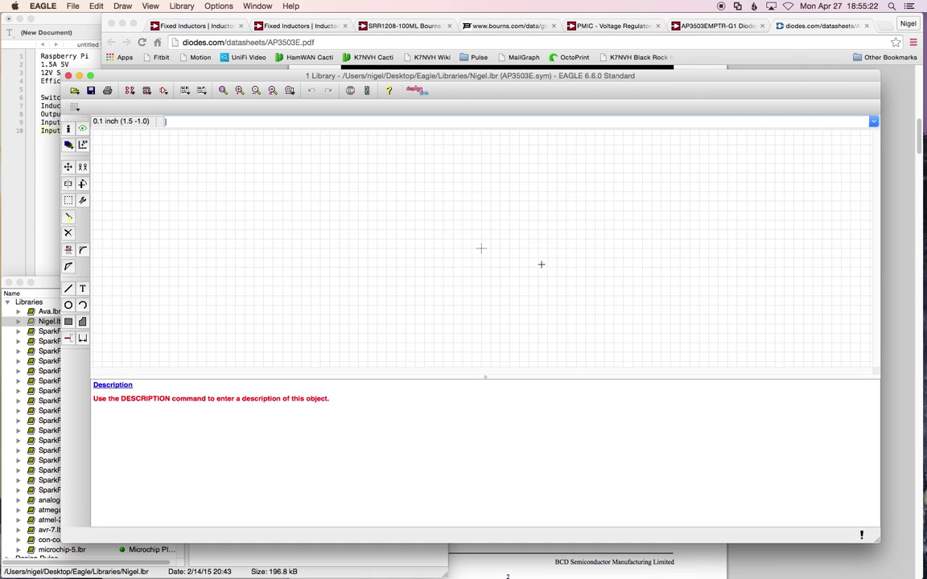
click(150, 6)
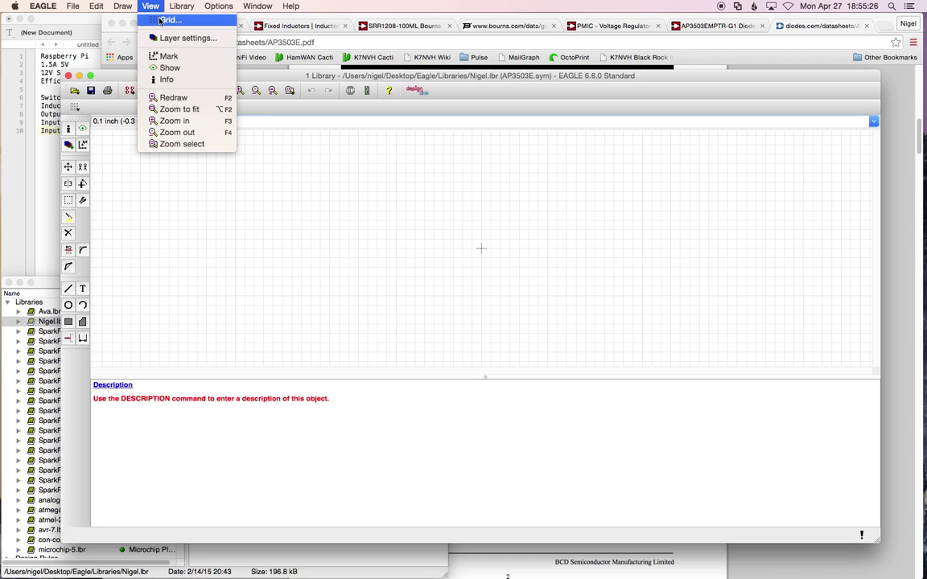
click(167, 20)
click(128, 83)
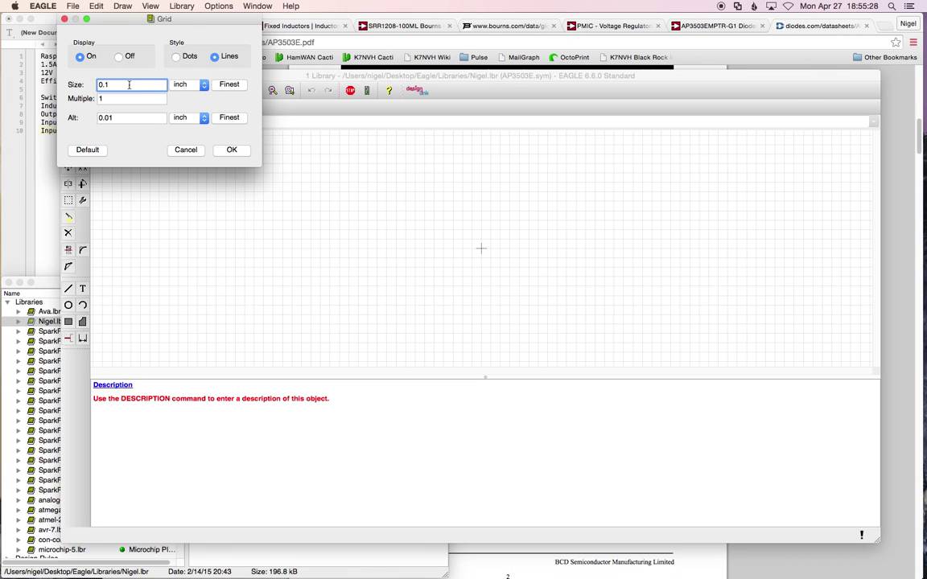
key(BackSpace)
text(05)
click(231, 150)
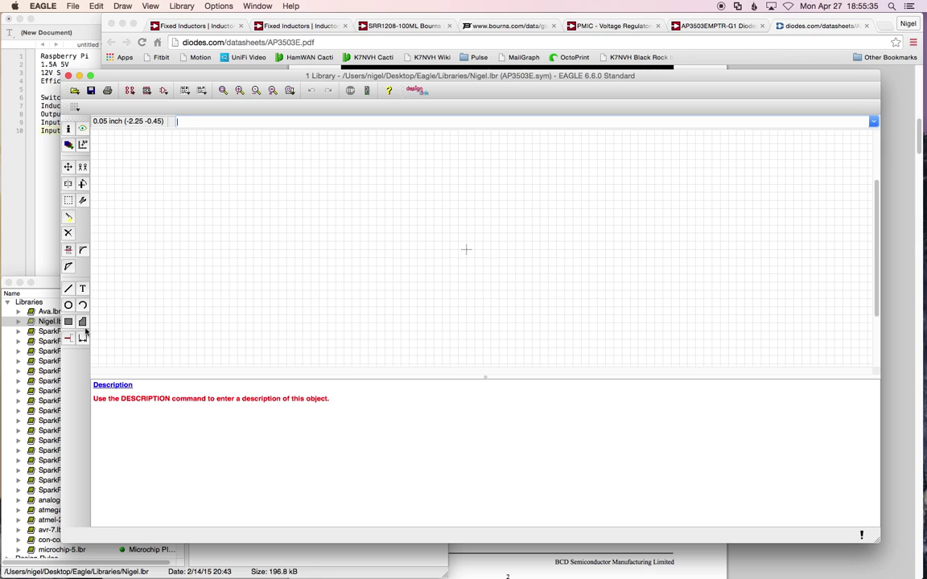
Draw a closed rectangular wire outline about 1.05 by 1 inch around the origin on layer 94 Symbols
click(69, 290)
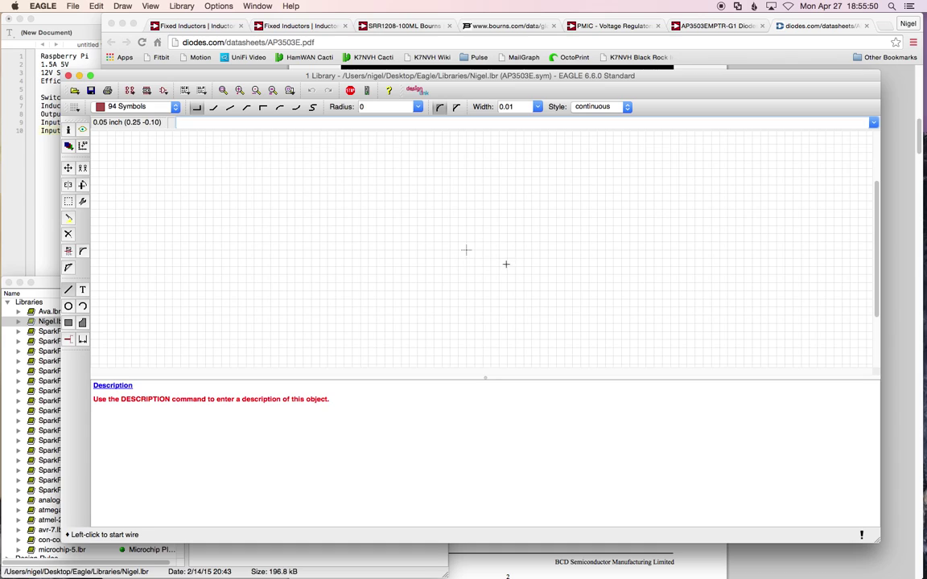
click(387, 170)
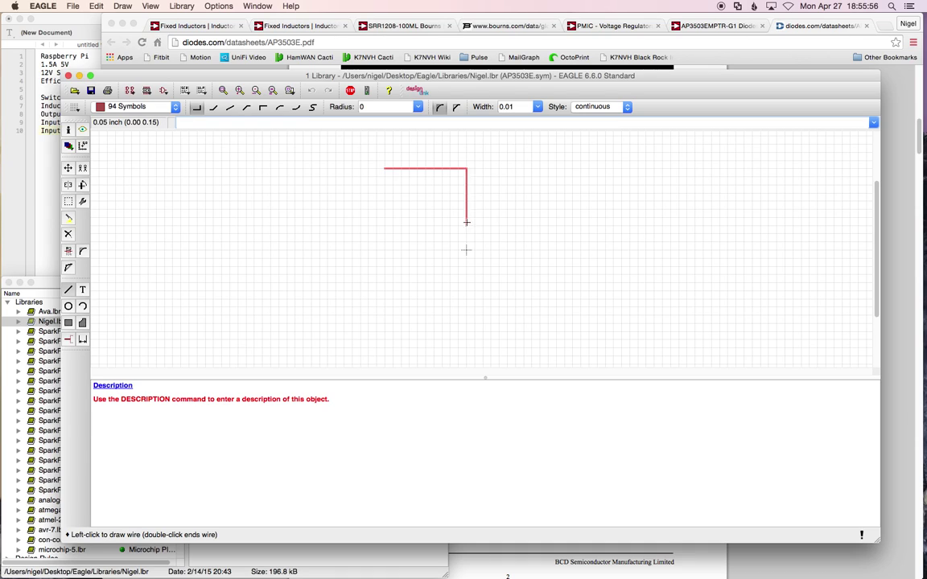
click(555, 328)
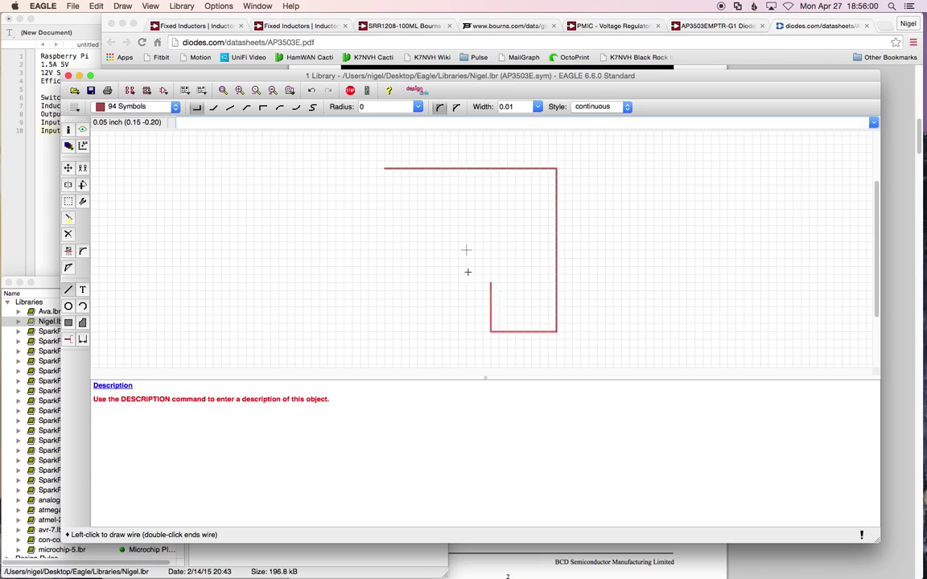
click(385, 170)
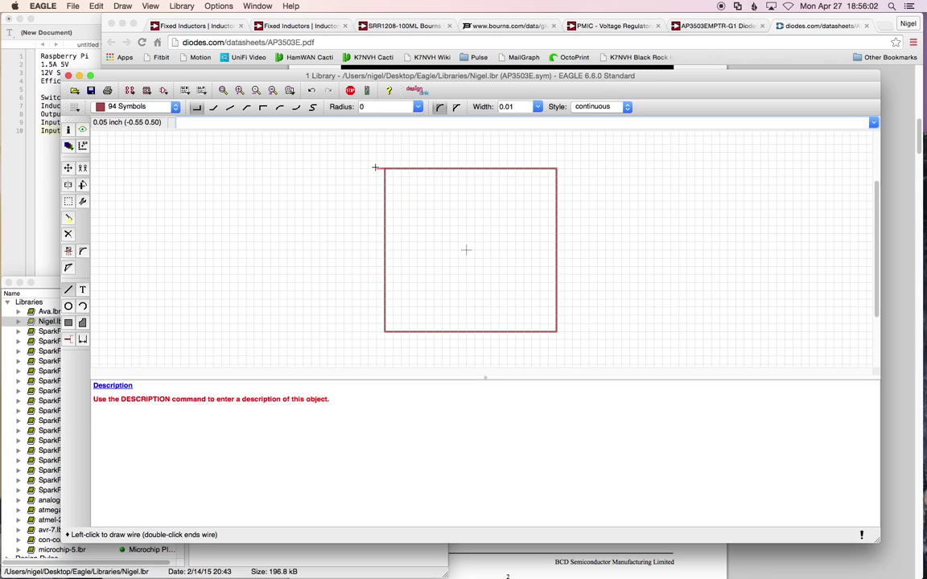
double_click(387, 170)
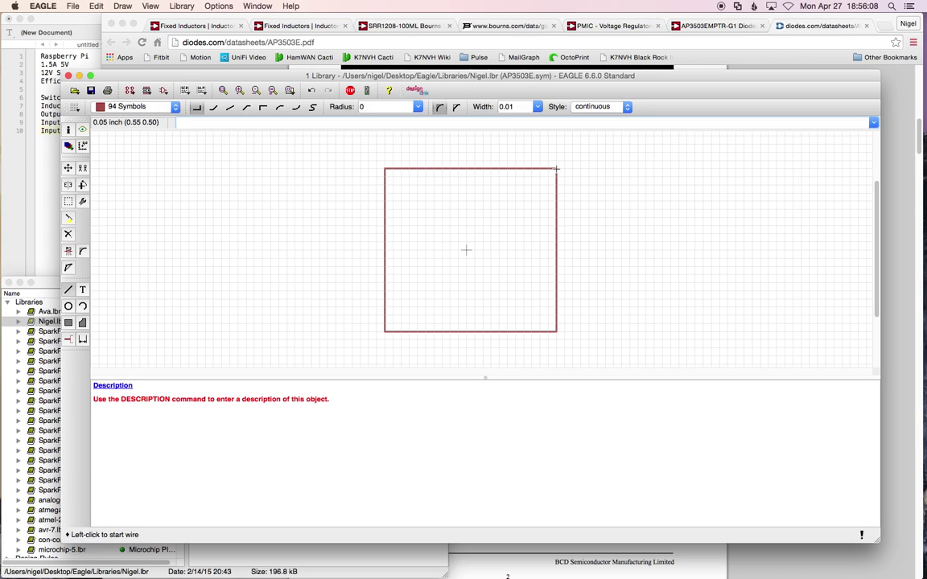
Move the outline's right edge inward to x = 0.50 inch, making the body a 1-inch square
click(67, 167)
click(555, 243)
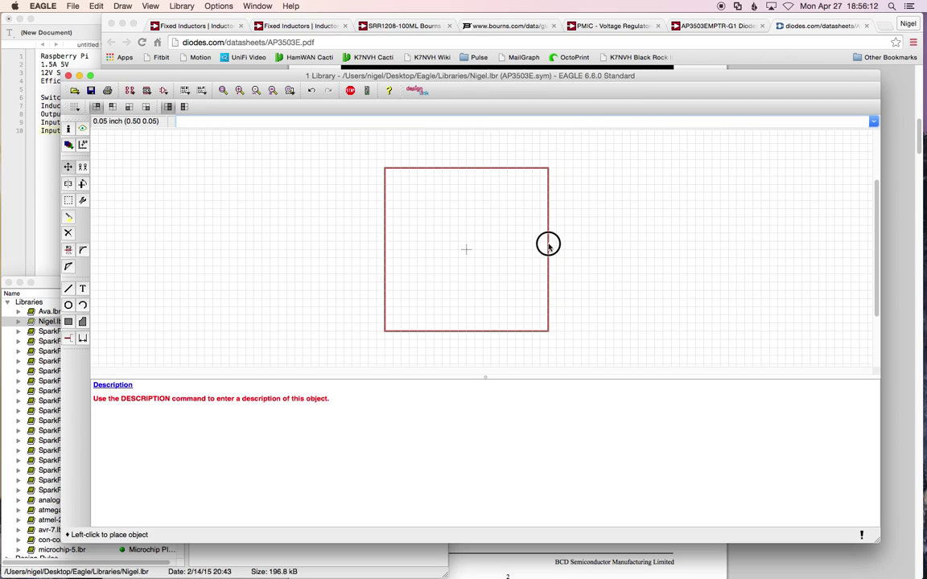
click(545, 250)
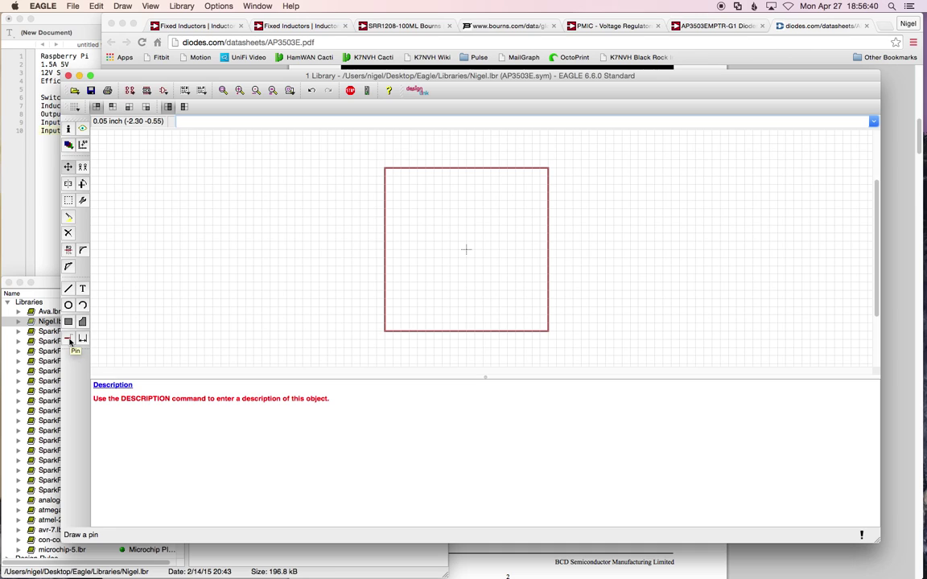
Uncover the datasheet temporarily to check the AP3503E pin configuration, and restore the library window over it
drag(231, 76, 246, 379)
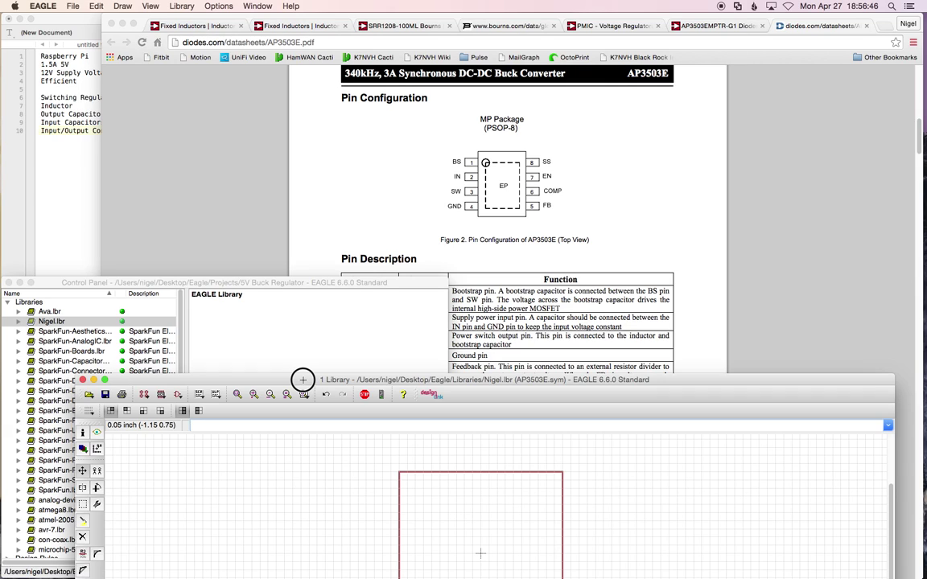
drag(303, 380, 299, 369)
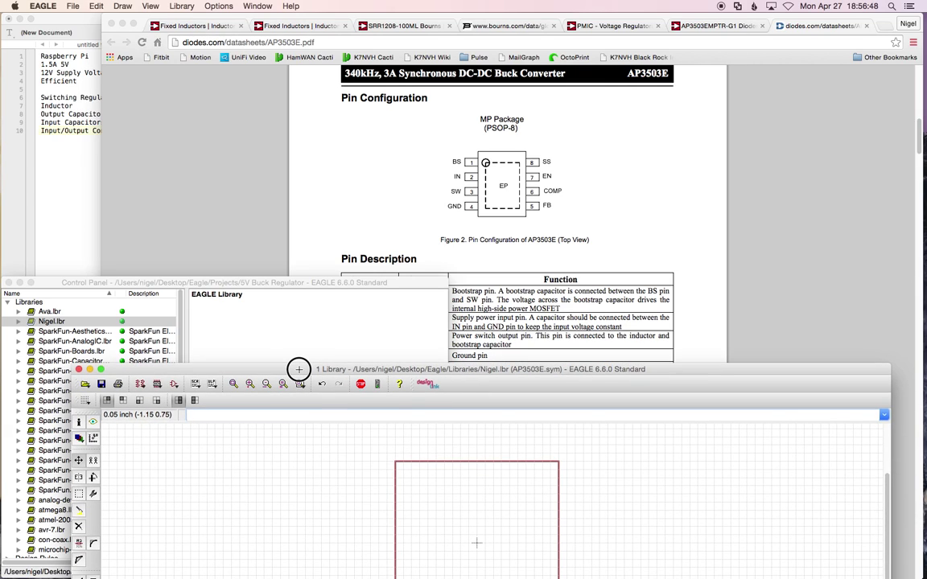
drag(299, 370, 283, 53)
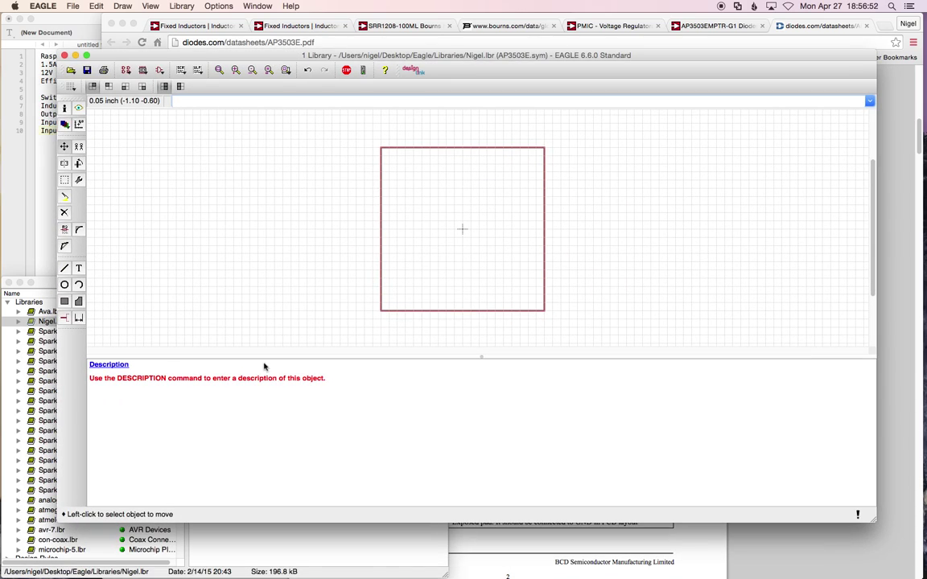
Place five pins along the body's left edge, four spaced 0.1 inch apart and the fifth 0.2 inch below them
click(65, 317)
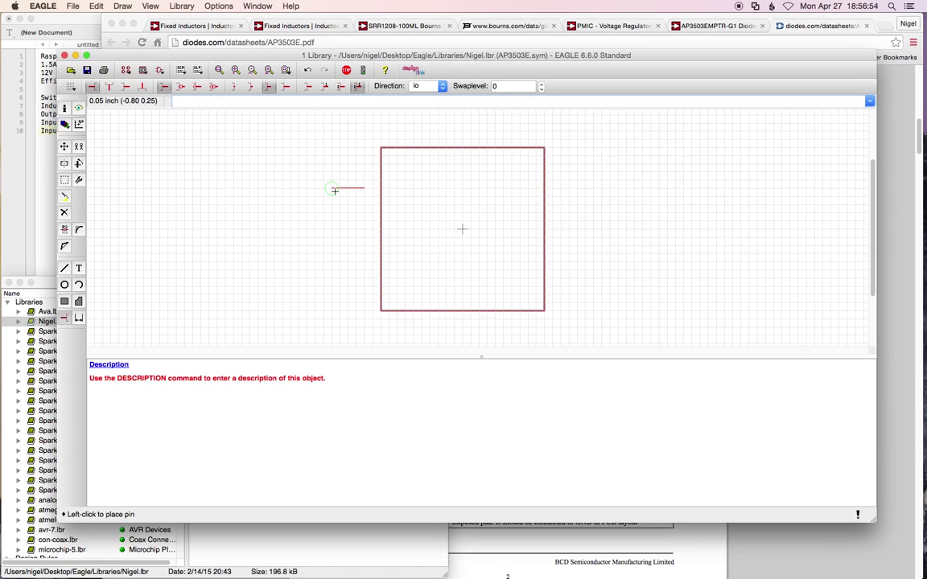
click(348, 164)
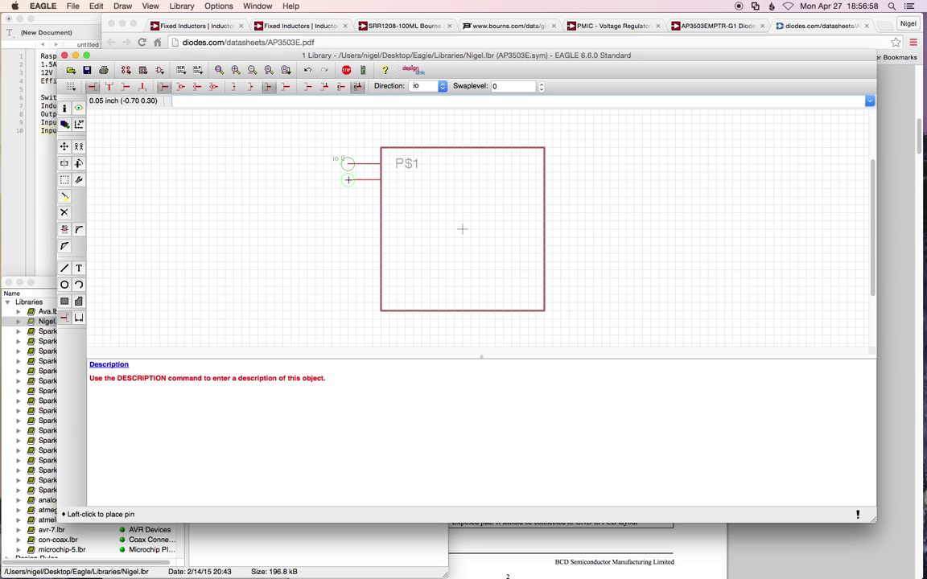
click(347, 180)
click(347, 196)
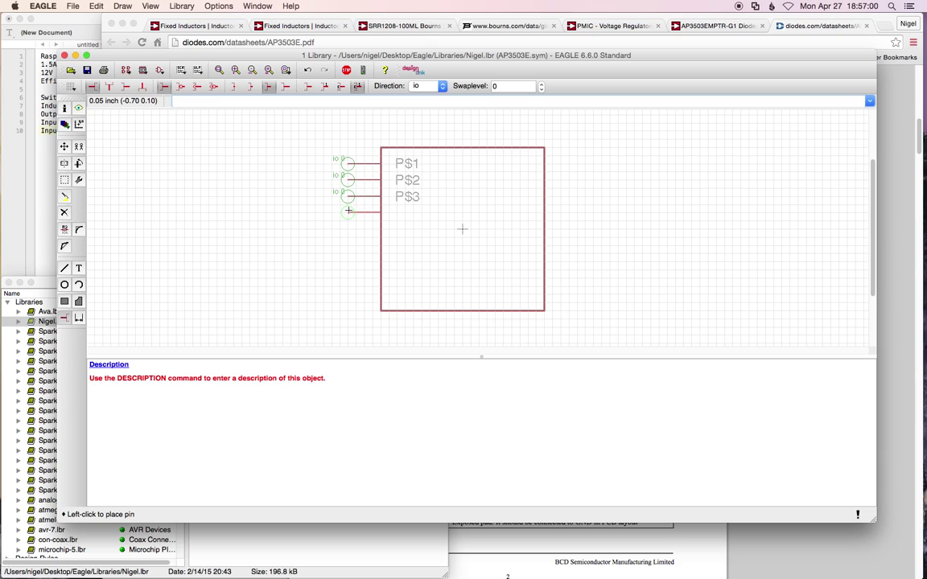
click(348, 213)
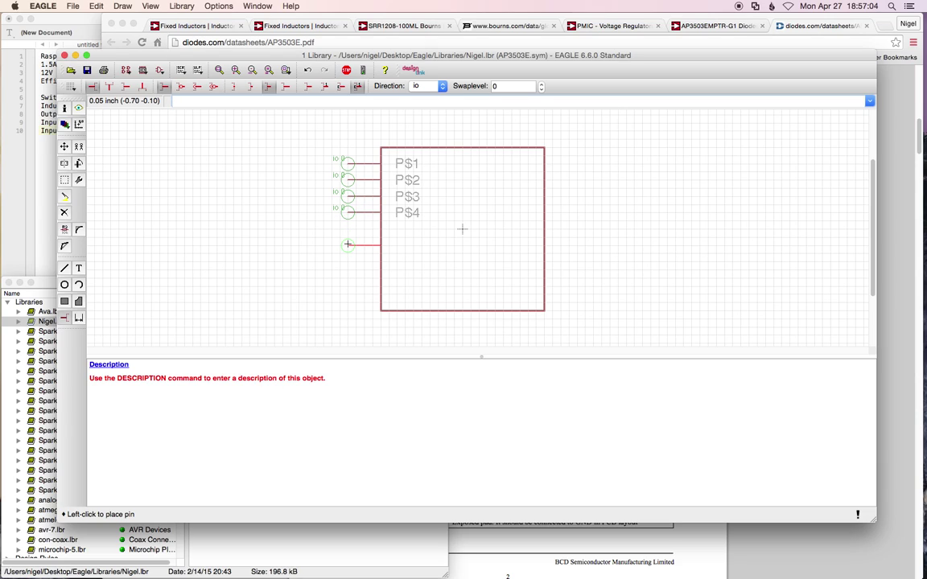
click(348, 245)
Place four pins facing outward along the body's right edge, spaced 0.1 inch apart and level with the upper four left pins
right_click(547, 219)
right_click(574, 218)
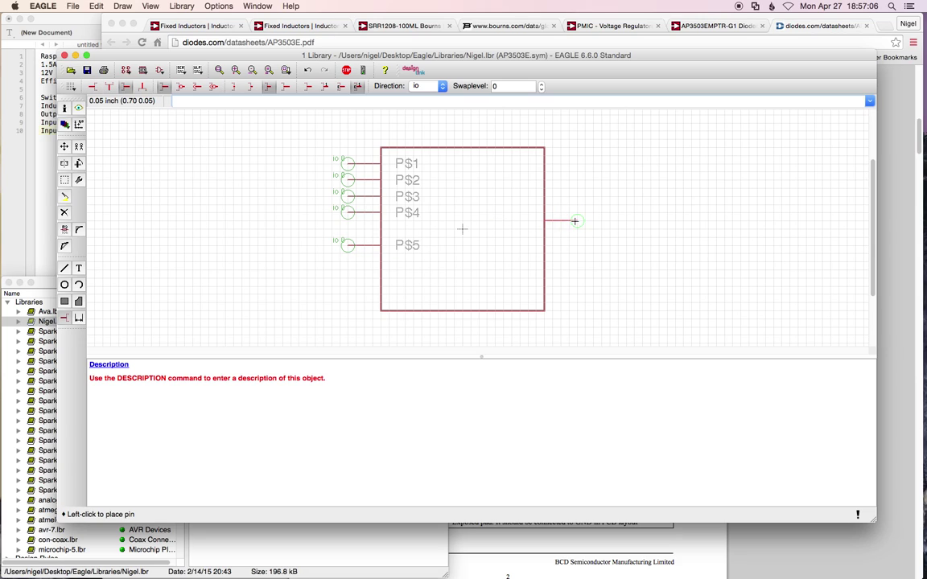
click(577, 211)
click(577, 196)
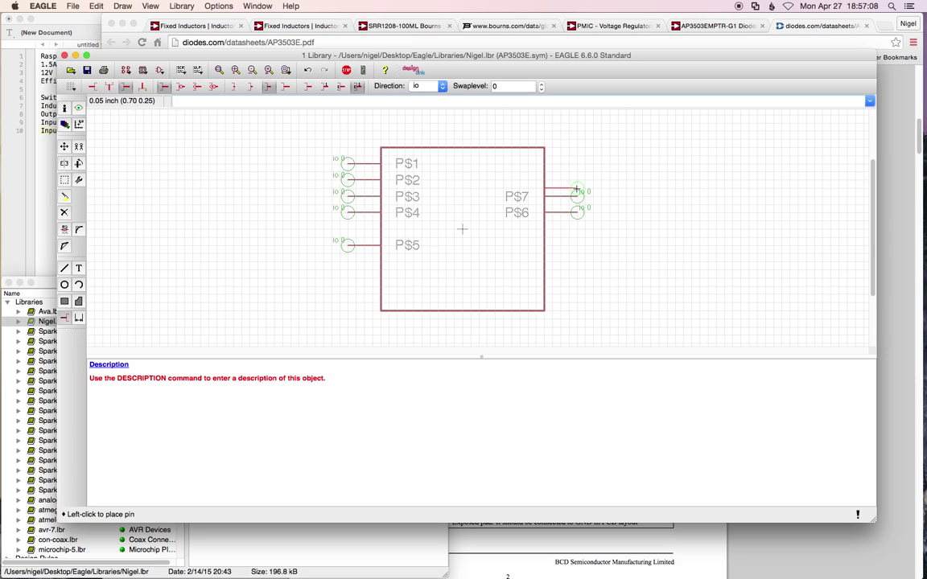
click(577, 179)
click(576, 163)
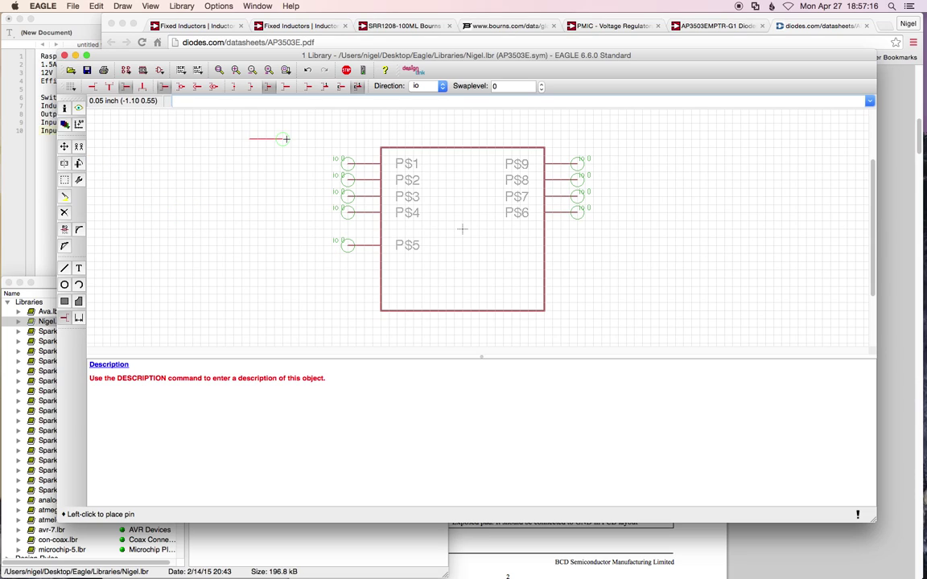
click(346, 70)
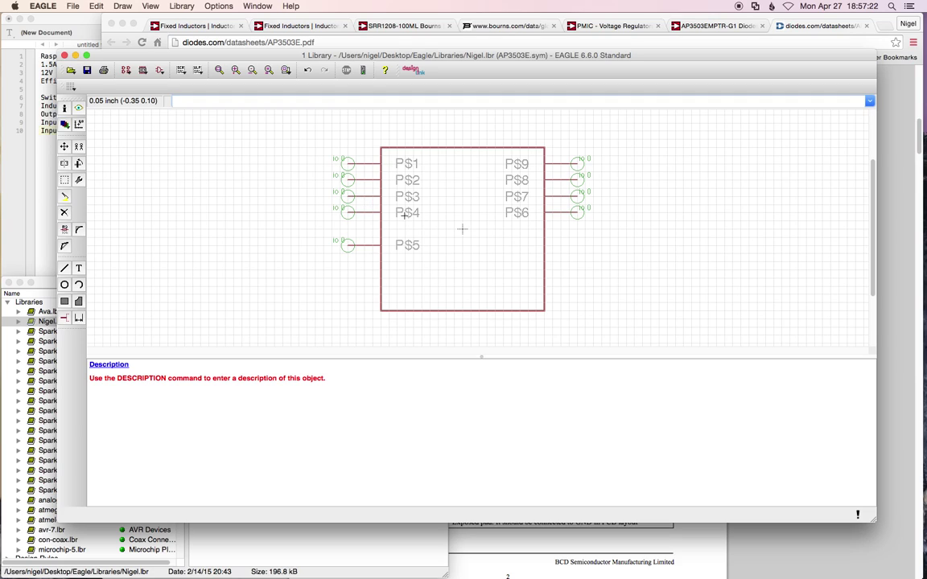
Move the outline's bottom edge up to y = -0.20 inch to shorten the symbol body
key(F7)
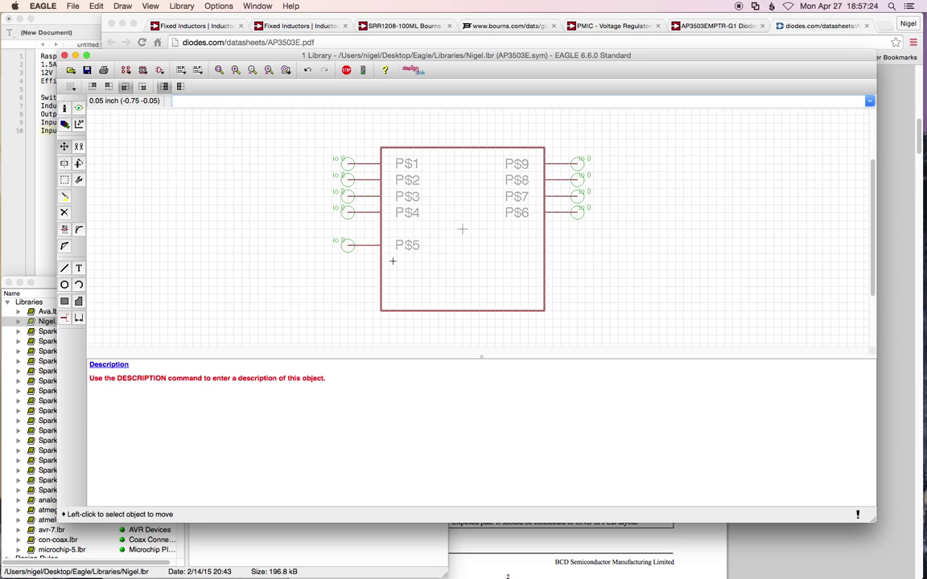
click(463, 310)
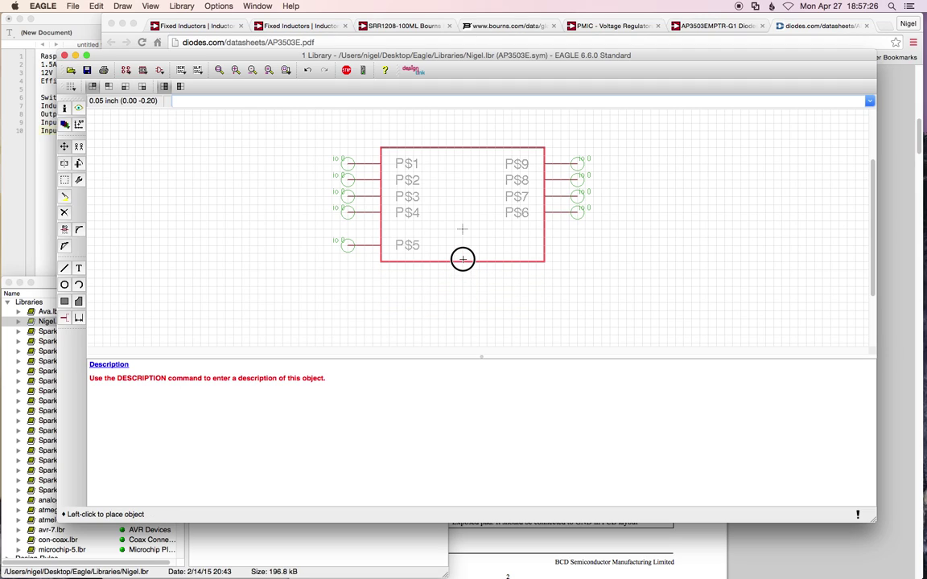
click(463, 261)
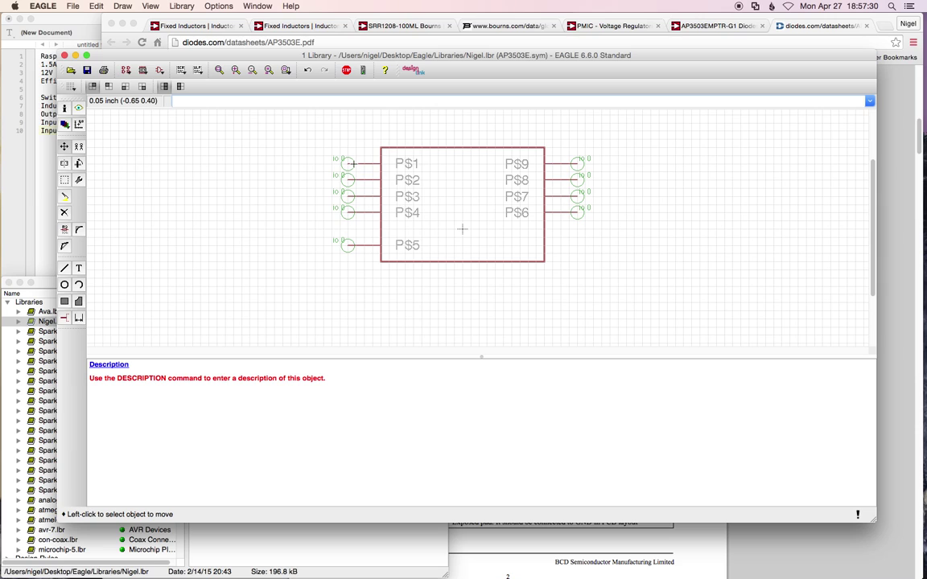
Shrink the library window to uncover the datasheet's pin configuration, and name the symbol's top two left pins BS and IN
drag(533, 51, 533, 227)
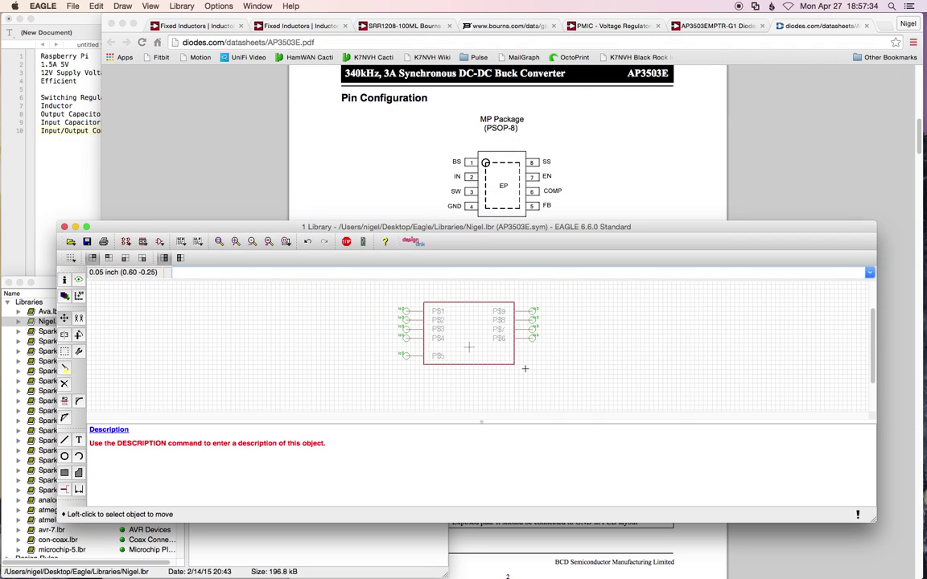
scroll(452, 297, up, 1)
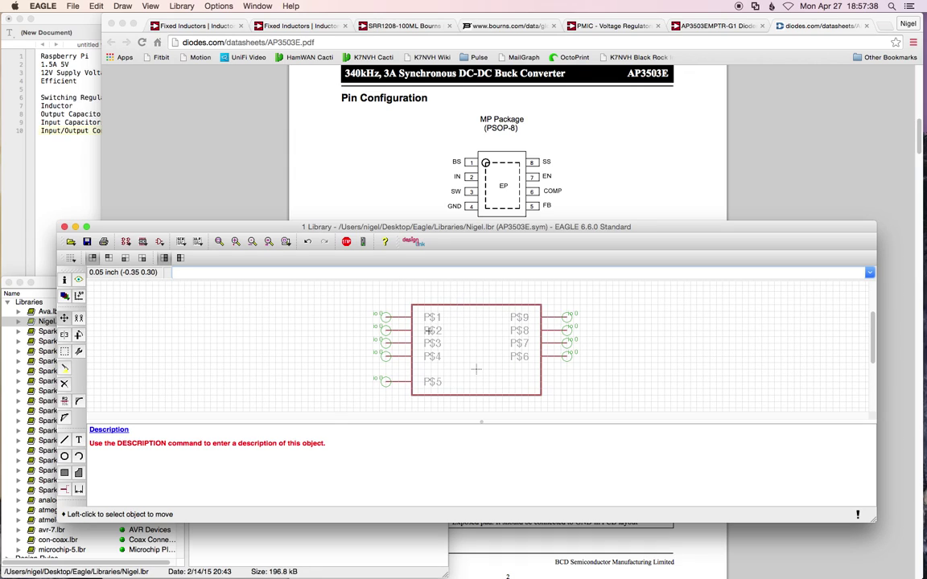
right_click(386, 317)
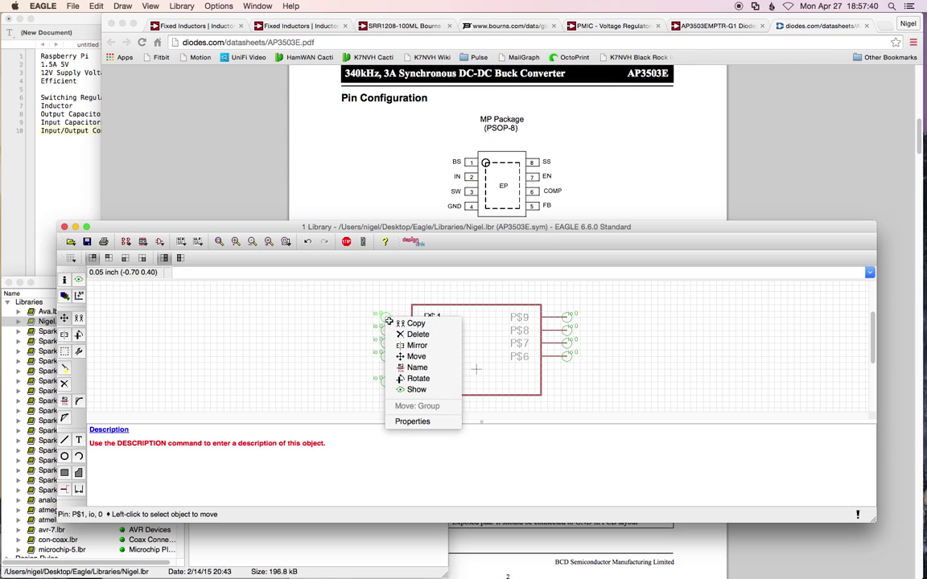
click(432, 370)
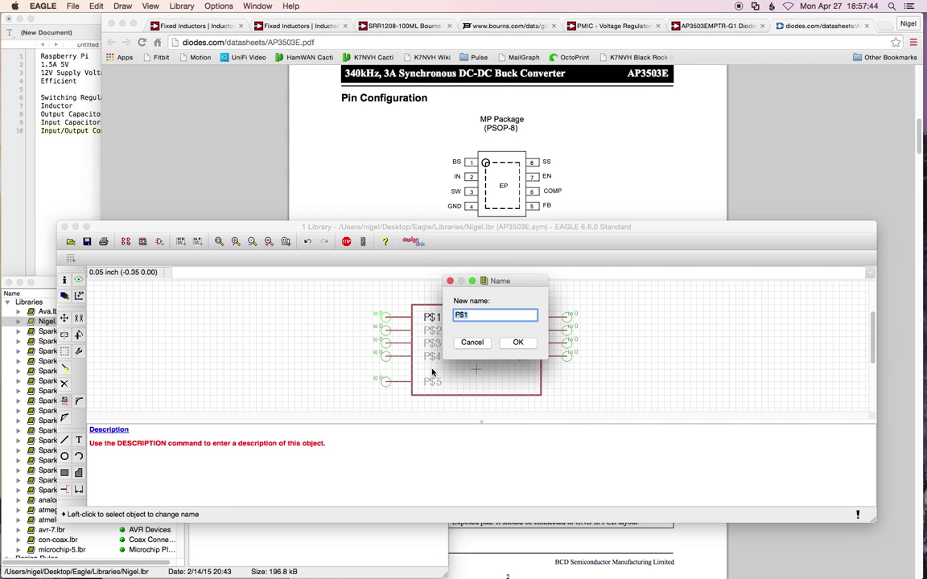
text(BS)
key(Return)
right_click(387, 331)
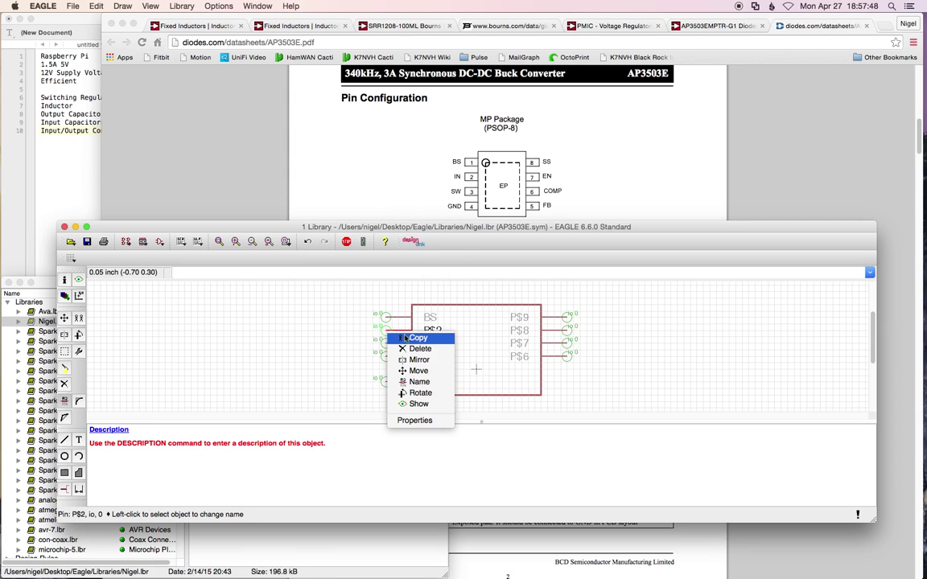
click(418, 382)
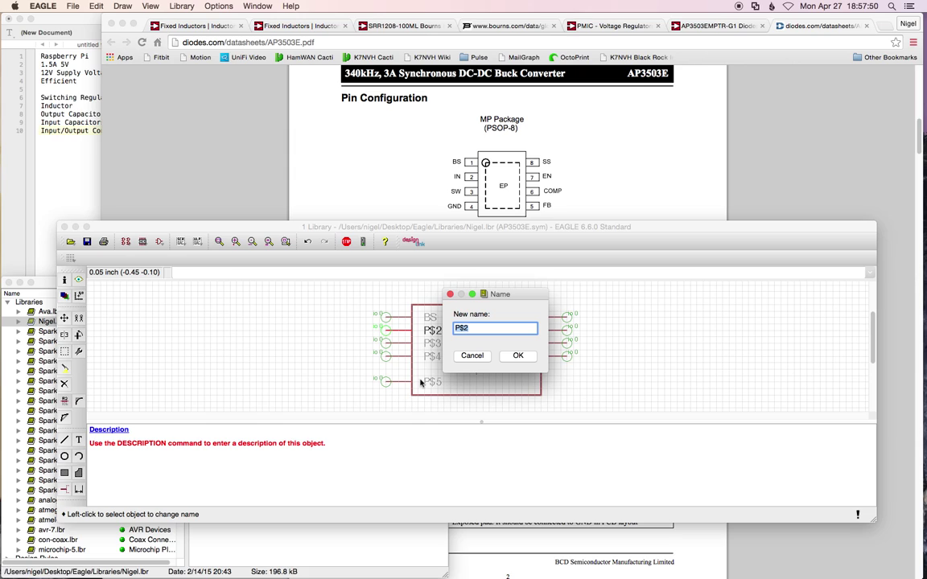
text(IN)
key(Return)
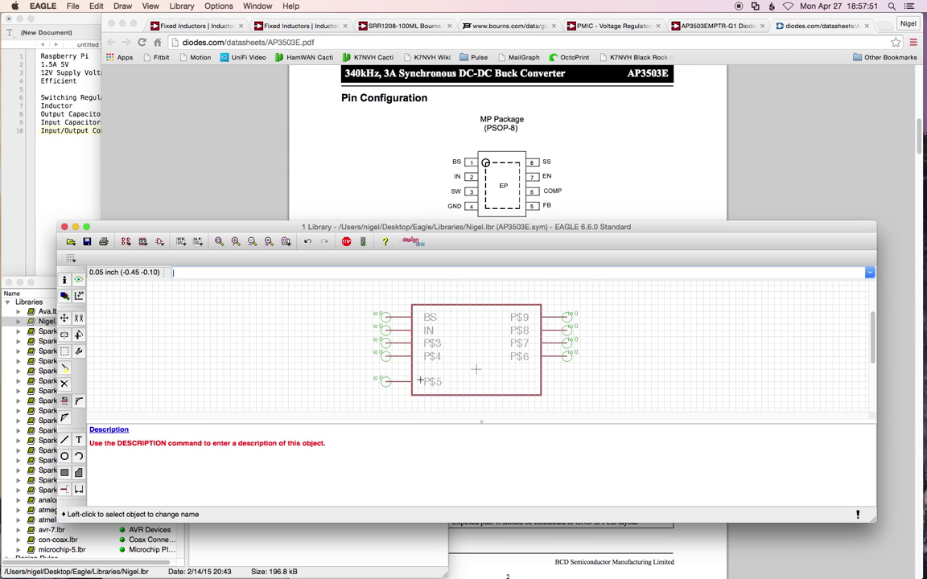
Name the third and fourth pins on the body's left side SW and GND
right_click(387, 344)
click(430, 394)
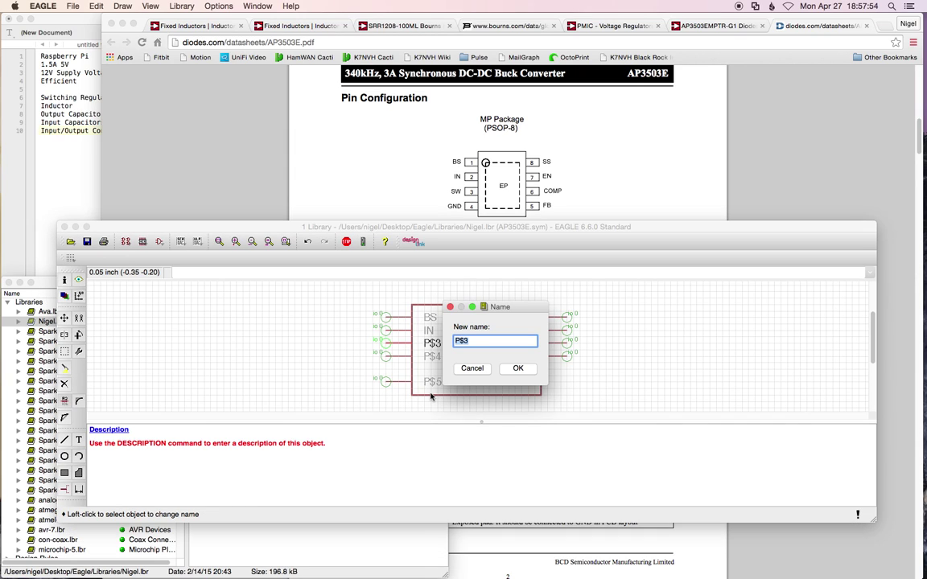
text(SW)
key(Return)
right_click(390, 359)
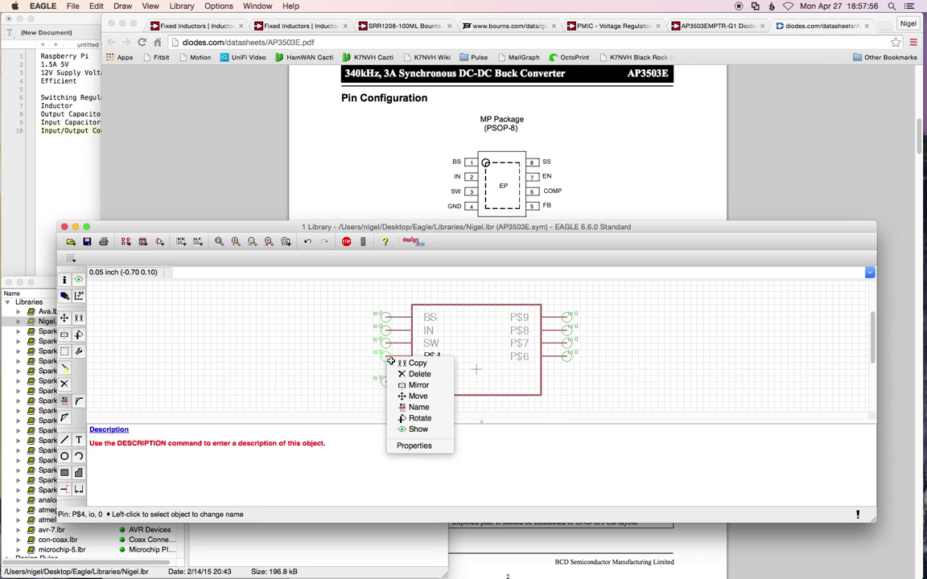
click(423, 408)
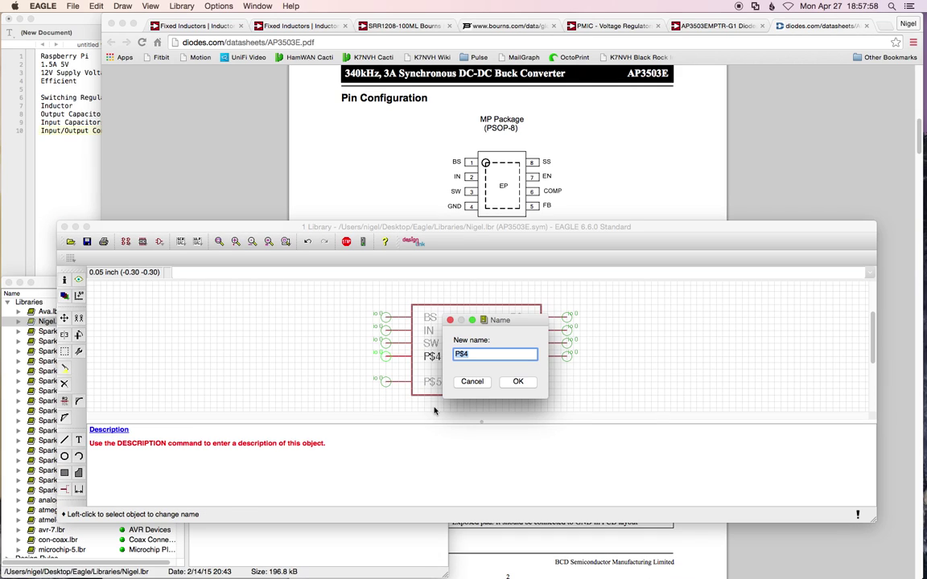
text(GND)
key(Return)
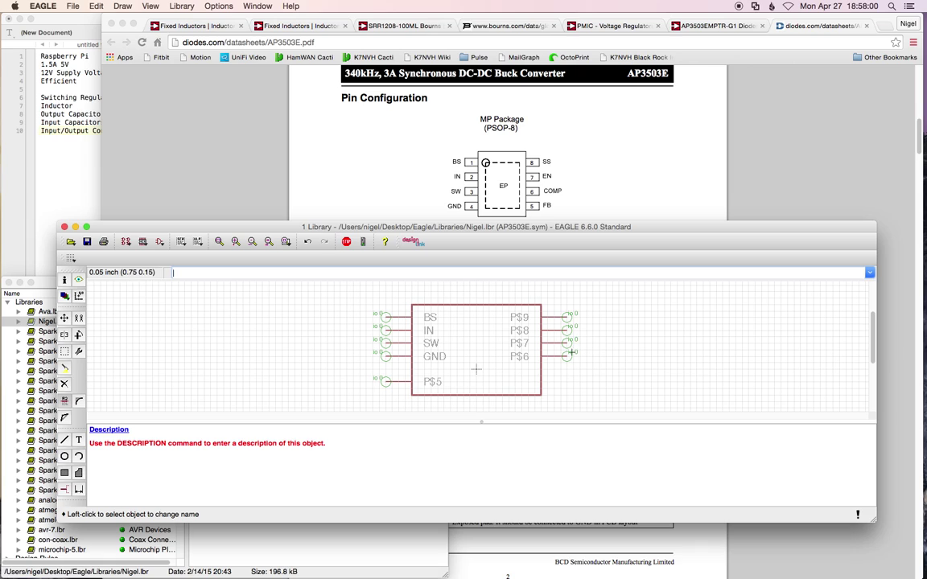
Name the lowest pin on the body's right side FB and the one above it COMP
right_click(571, 352)
click(592, 406)
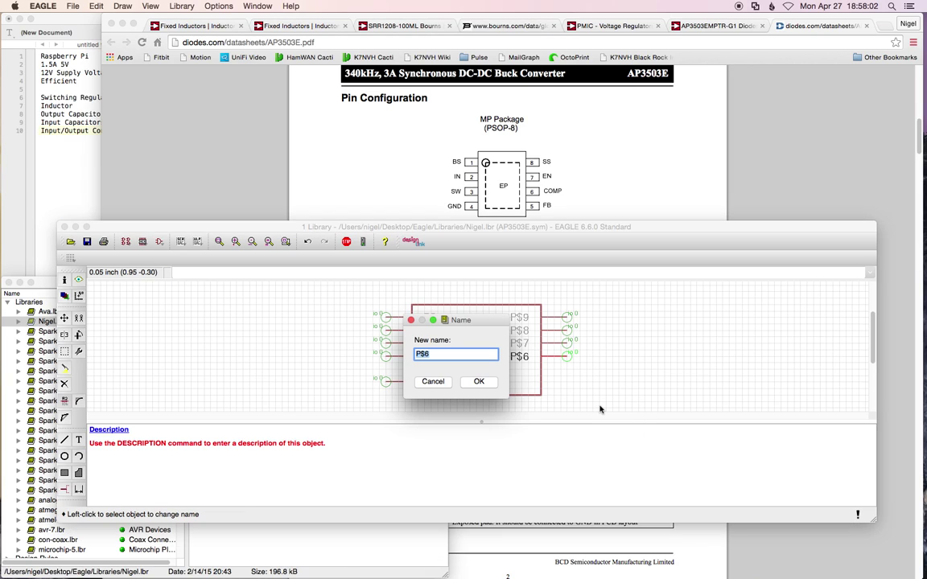
text(FB)
key(Return)
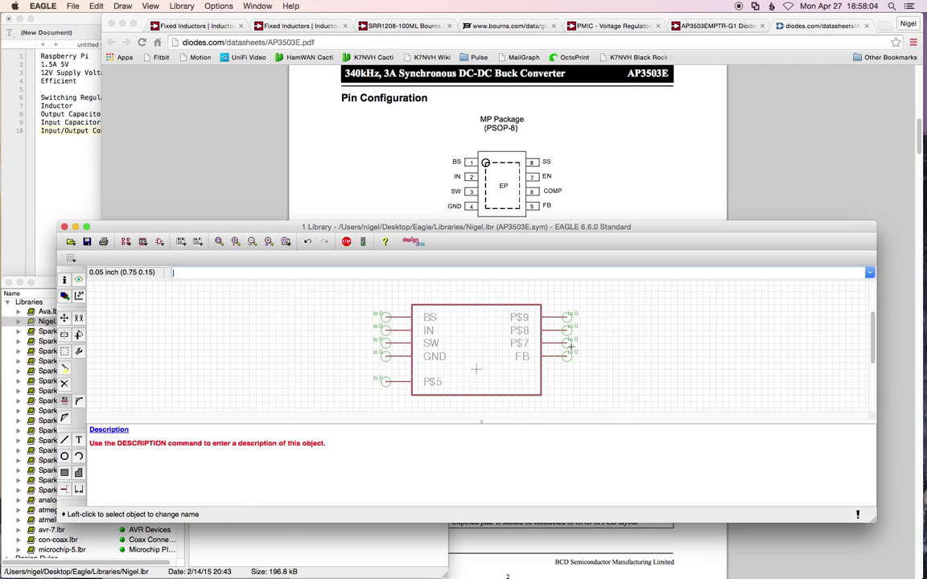
right_click(569, 343)
click(599, 395)
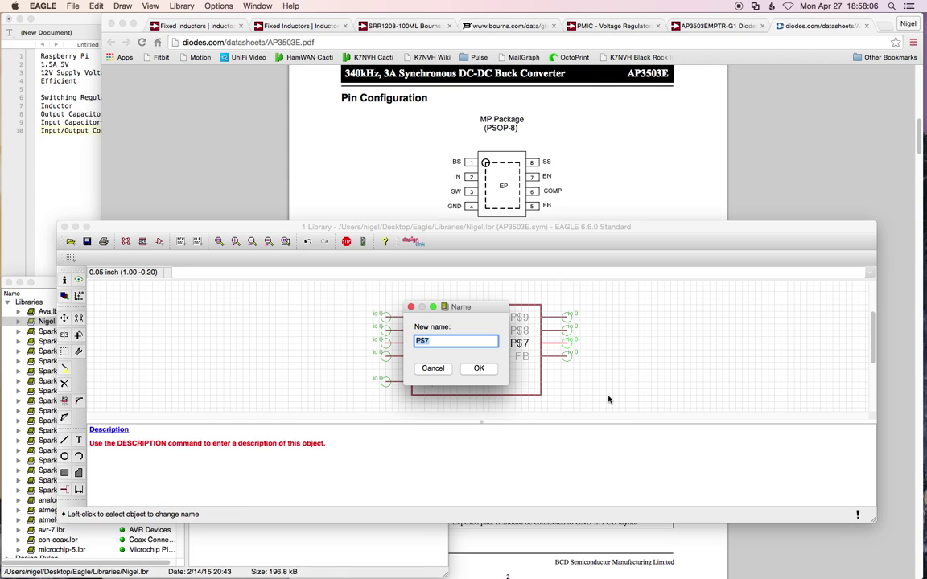
text(COMP)
key(Return)
Name the two uppermost right-side pins EN and SS, with SS at the top
right_click(568, 332)
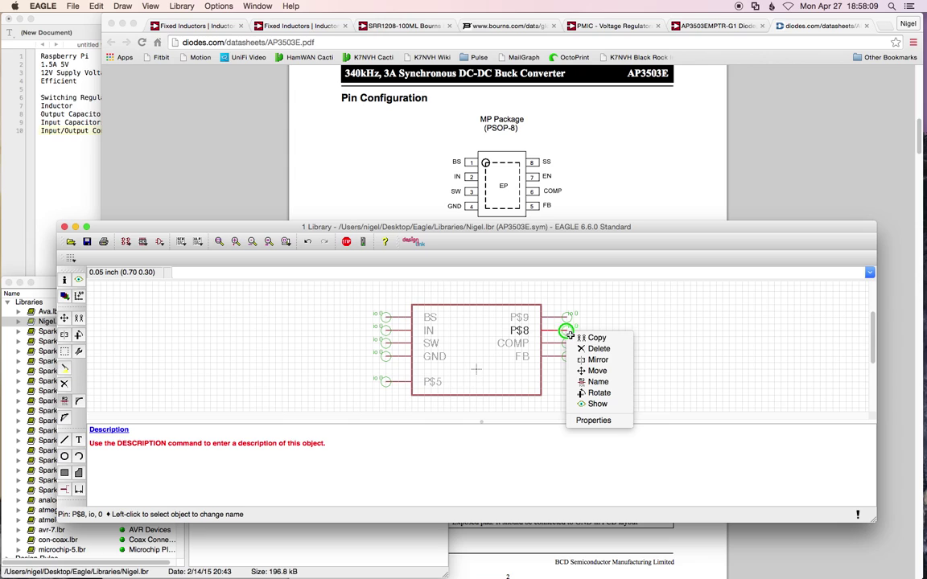
click(598, 381)
text(FB)
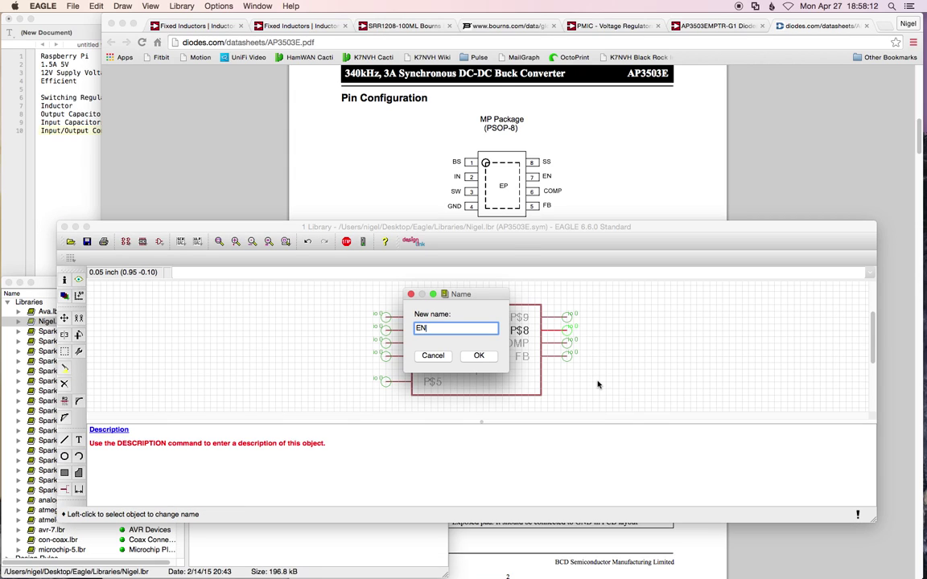
key(Return)
right_click(569, 318)
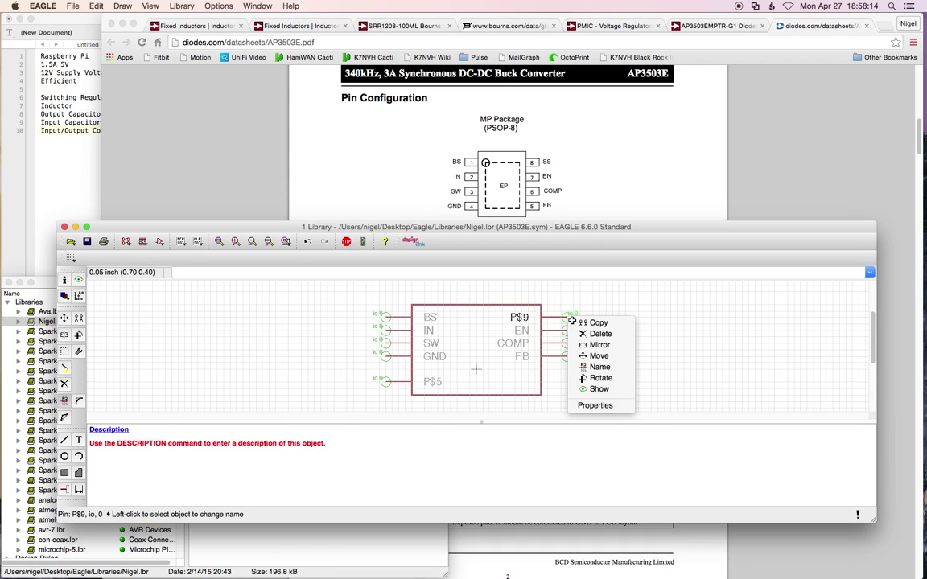
click(603, 369)
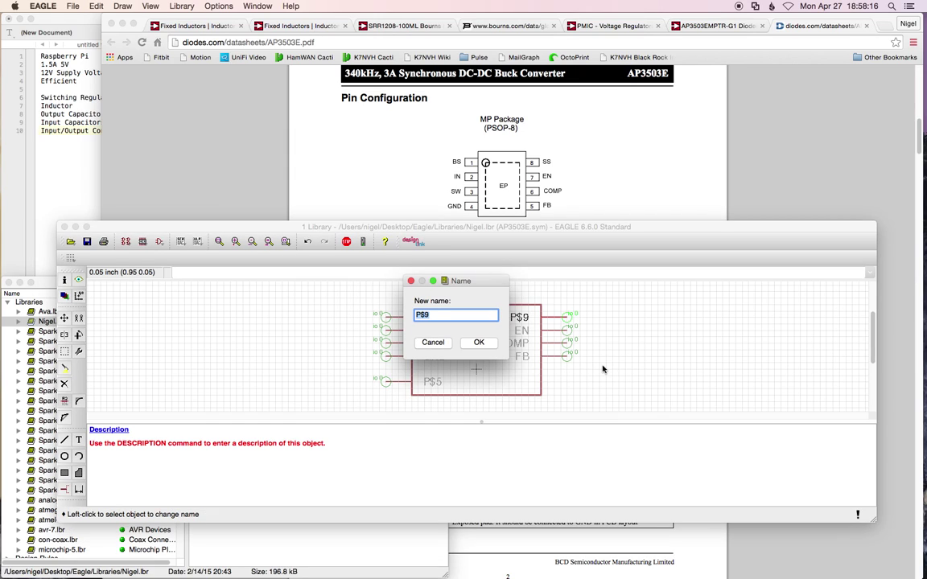
text(SS)
key(Return)
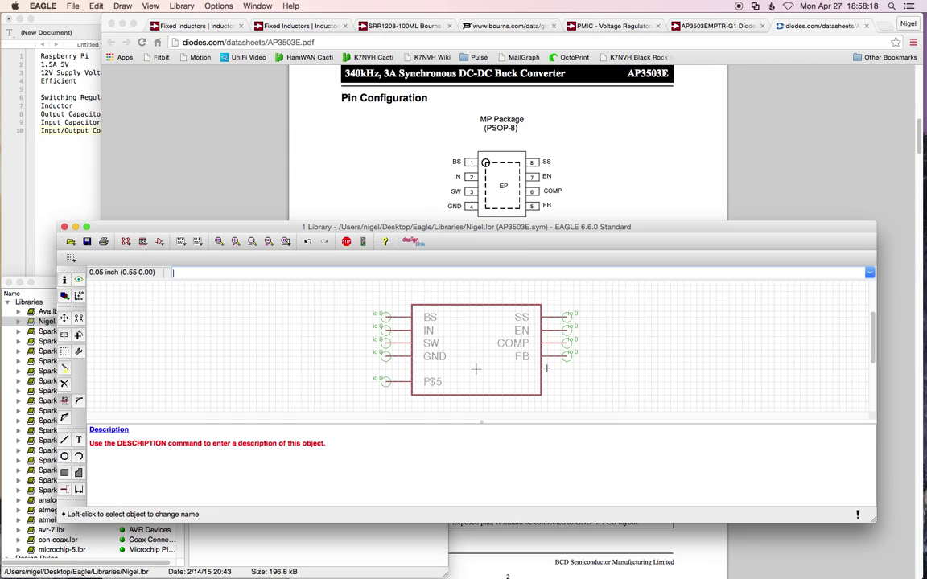
Name the separate fifth pin at the lower left of the body EP
right_click(385, 381)
click(431, 435)
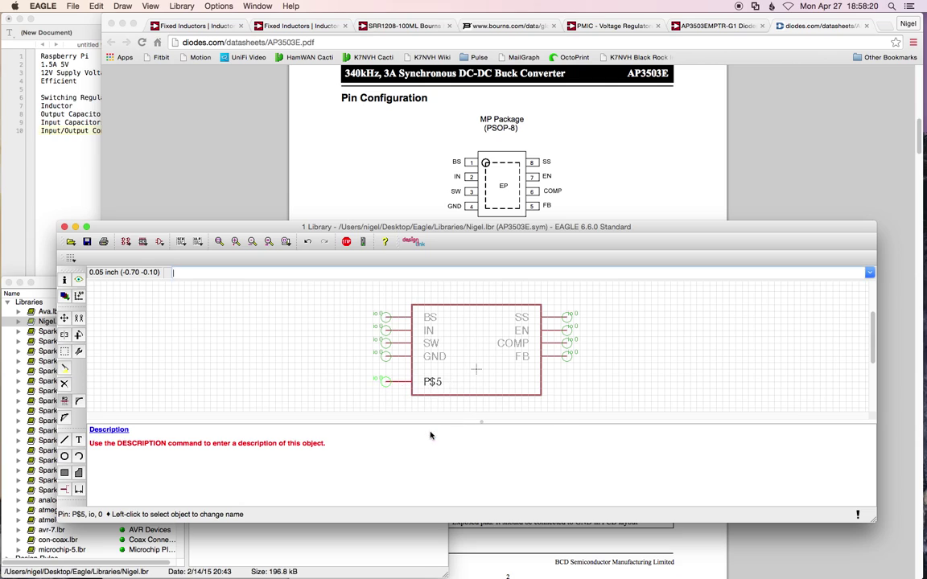
text(EP)
key(Return)
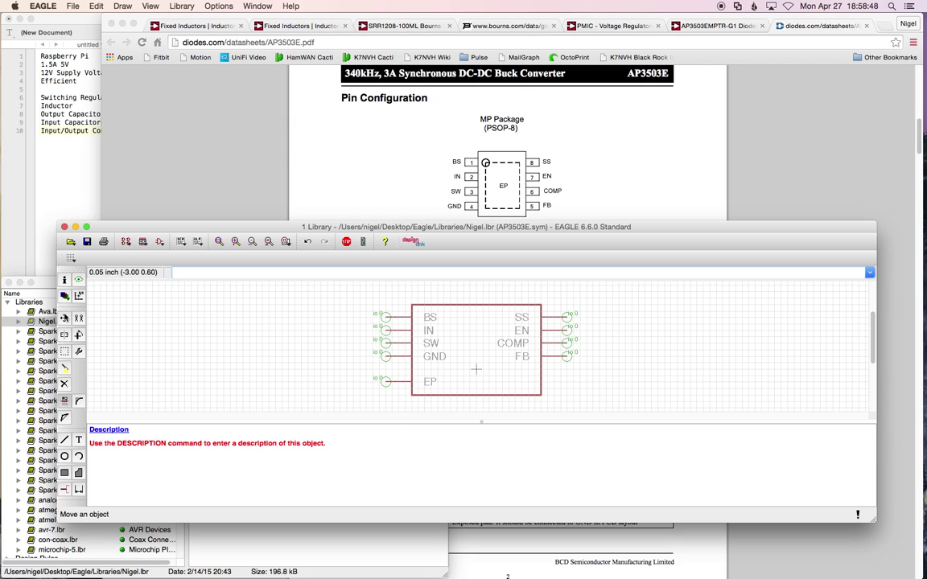
Move the outline's left and right edges inward to x = -0.40 and 0.40 inch, narrowing the body to 0.8 inch
click(65, 319)
click(411, 348)
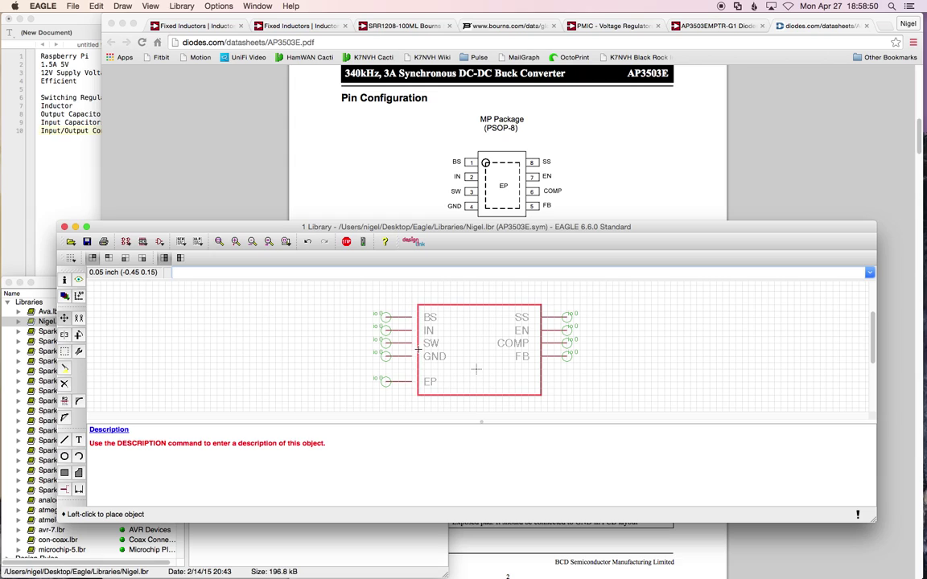
click(424, 348)
click(542, 348)
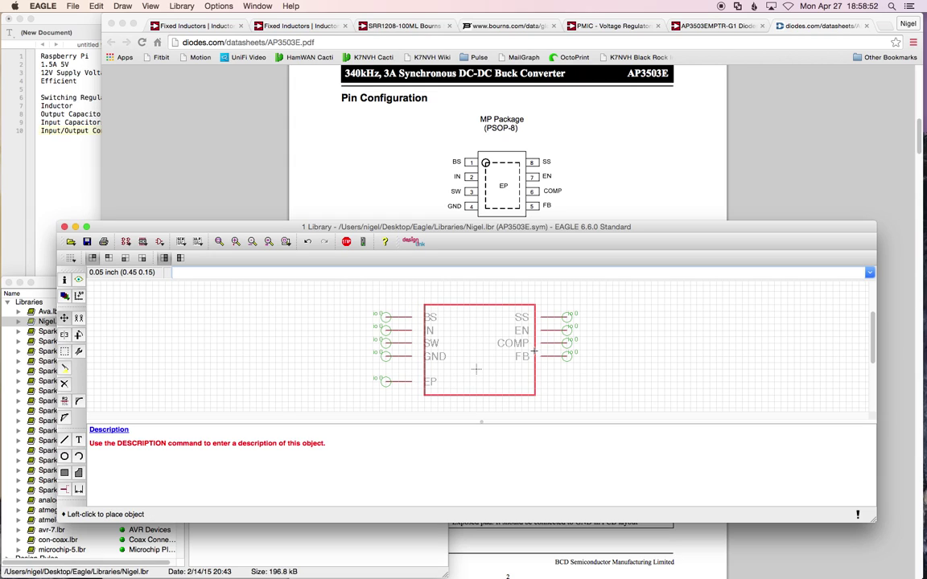
click(528, 348)
Move the BS, IN, SW, GND and EP pins 0.1 inch inward so they meet the body's left edge
click(387, 317)
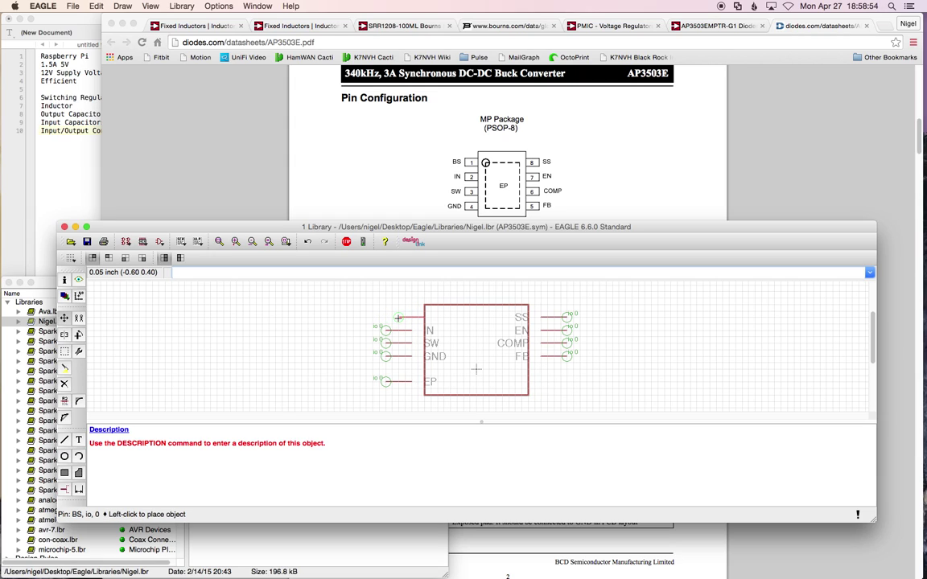
click(398, 317)
click(387, 330)
click(398, 330)
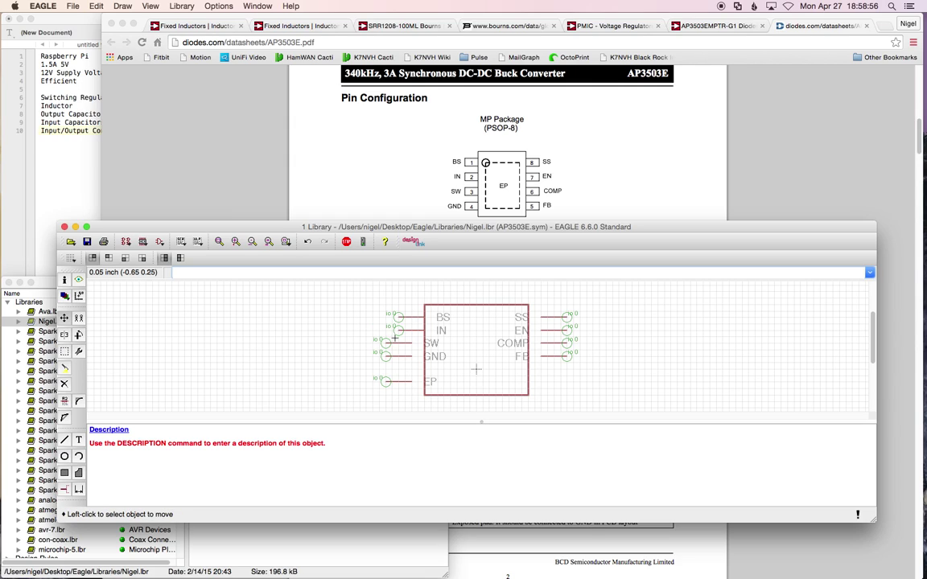
click(387, 343)
click(398, 343)
click(387, 357)
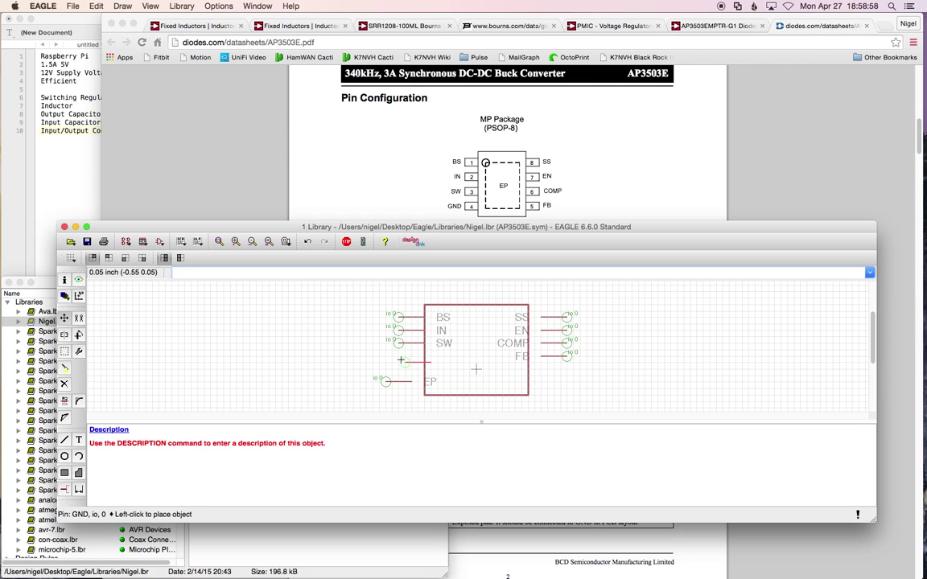
click(399, 357)
click(387, 381)
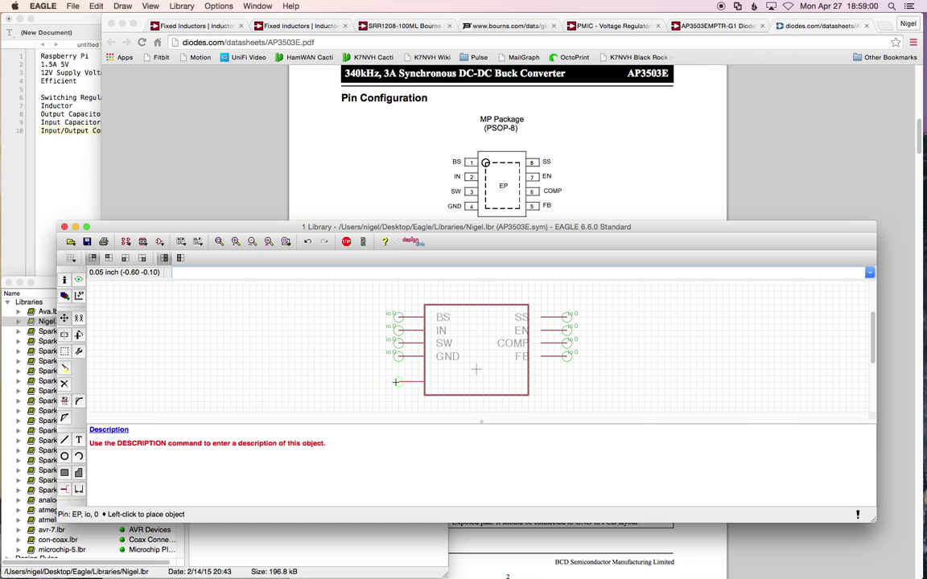
click(398, 381)
Group only the SS, EN, COMP and FB pins, without the outline, and move them 0.1 inch inward to the body's right edge
click(65, 353)
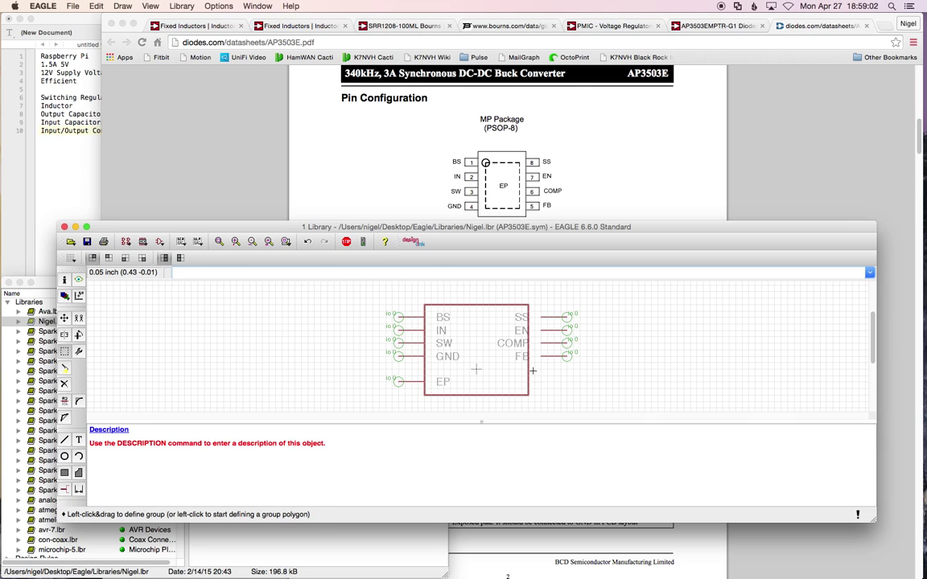
drag(567, 405, 512, 298)
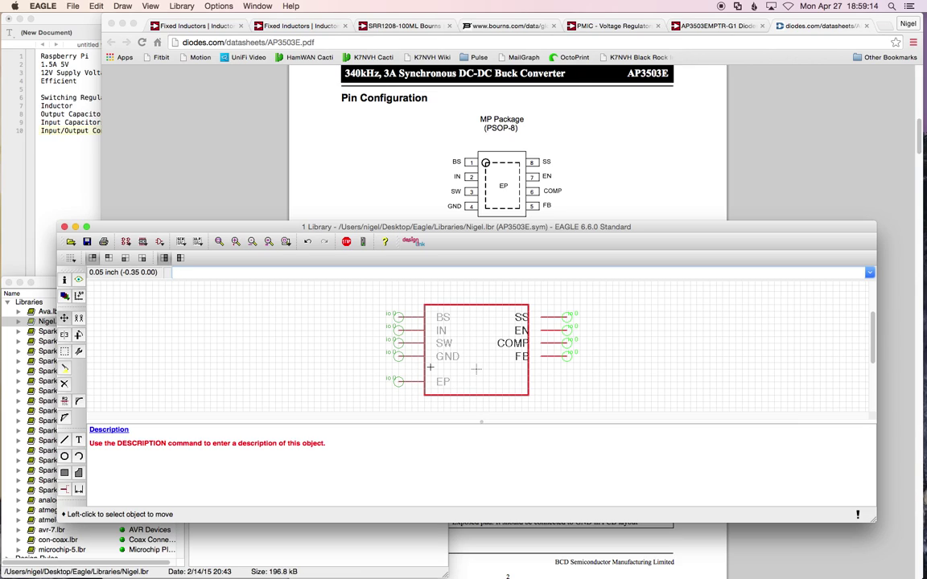
click(65, 351)
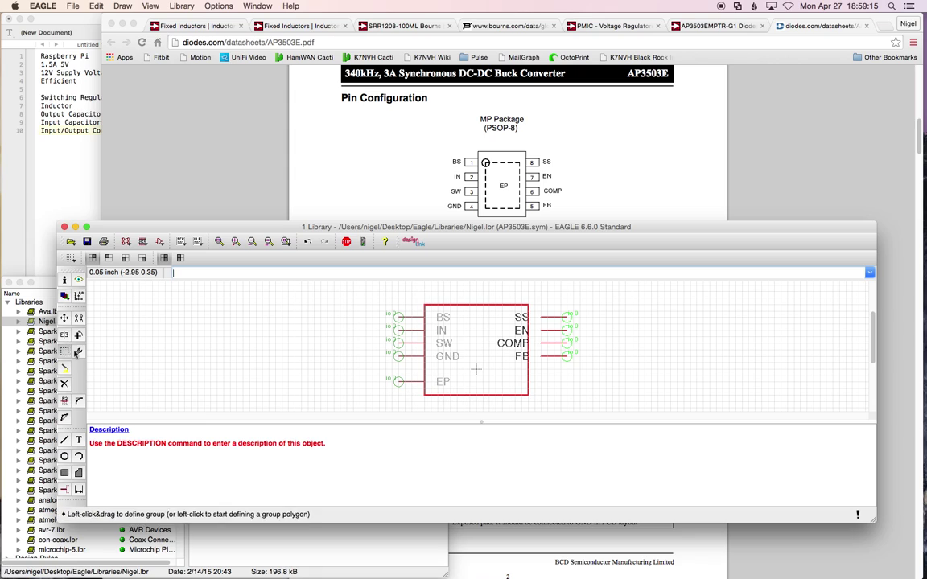
click(578, 383)
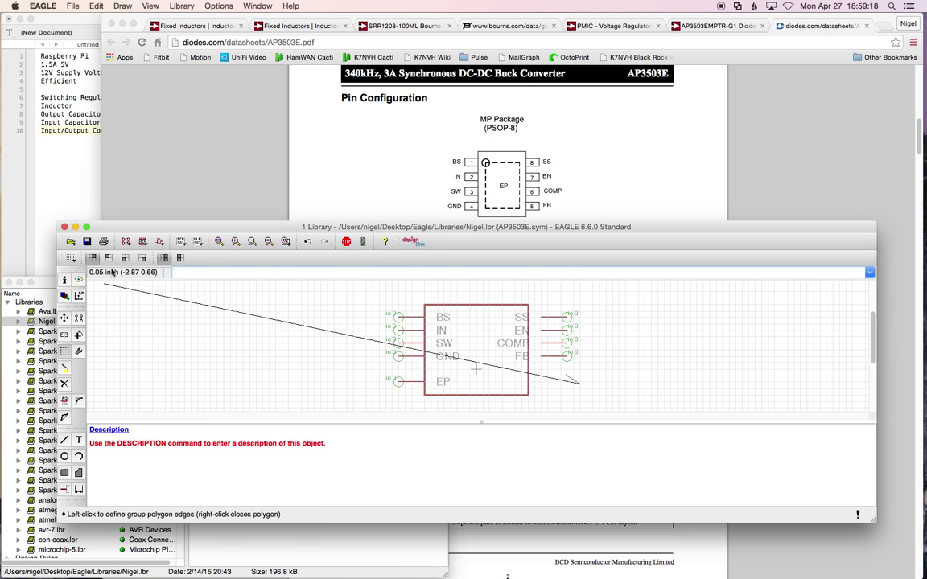
click(585, 297)
click(535, 300)
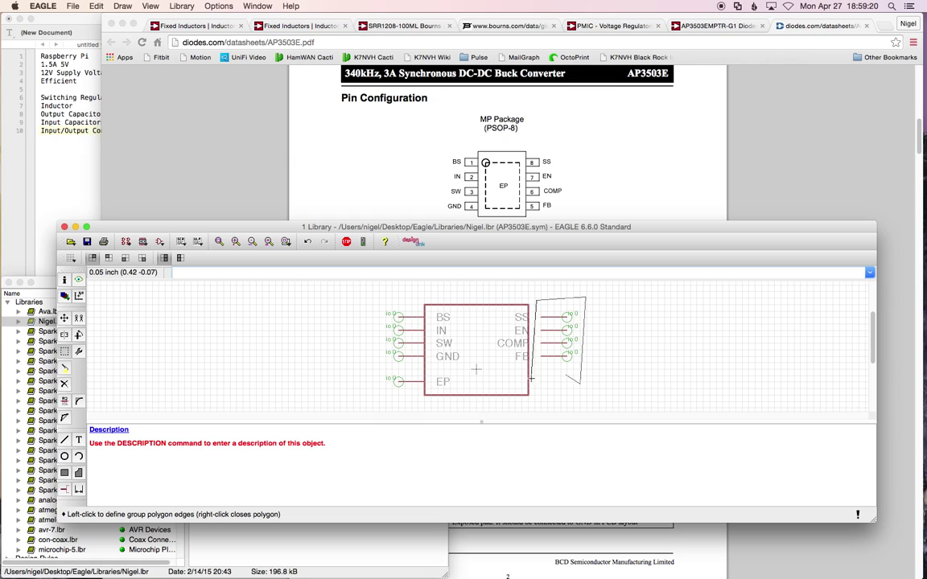
click(542, 376)
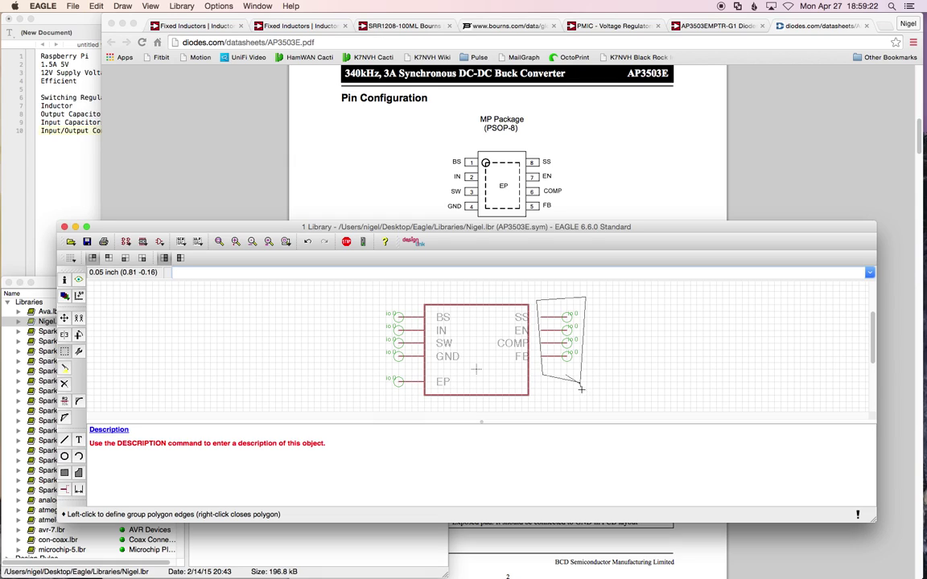
right_click(577, 372)
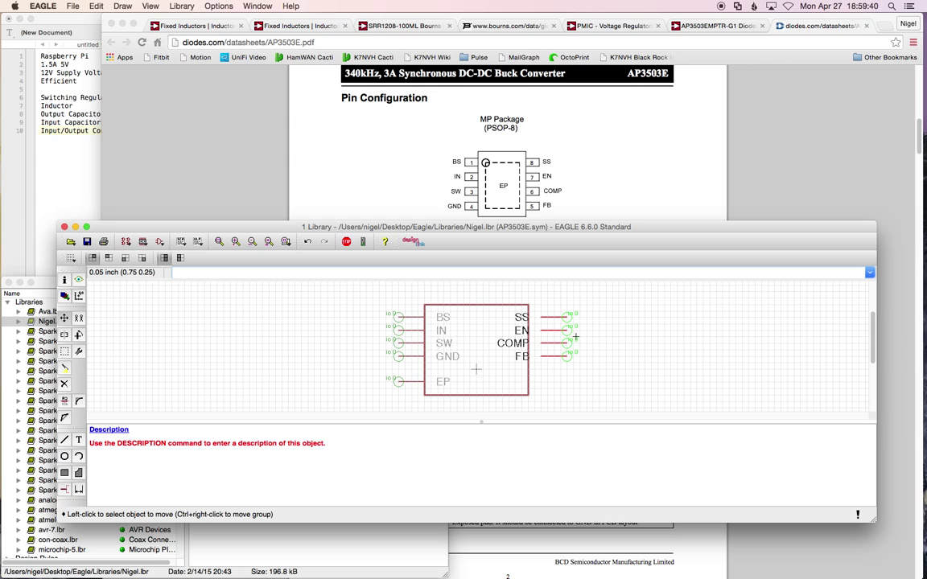
ctrl+right_click(567, 329)
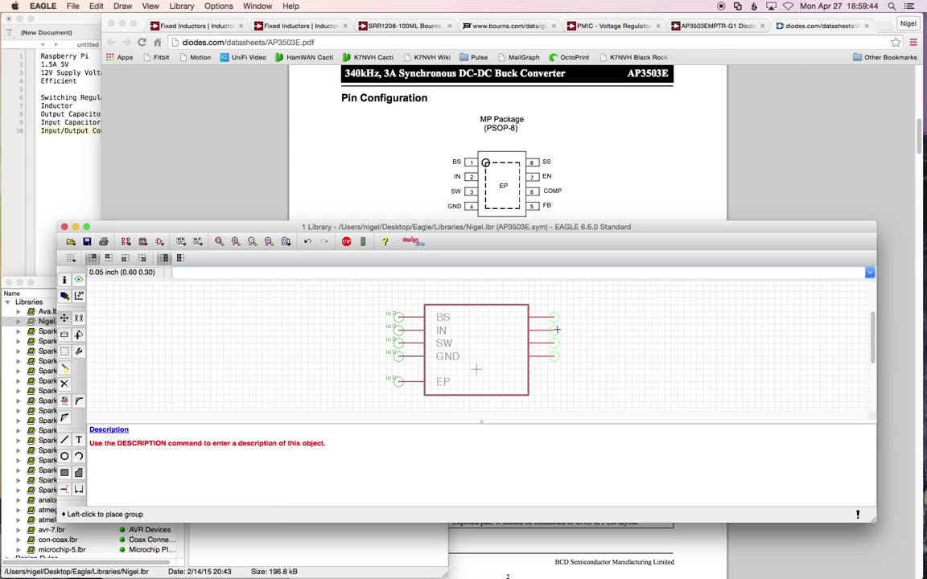
click(557, 330)
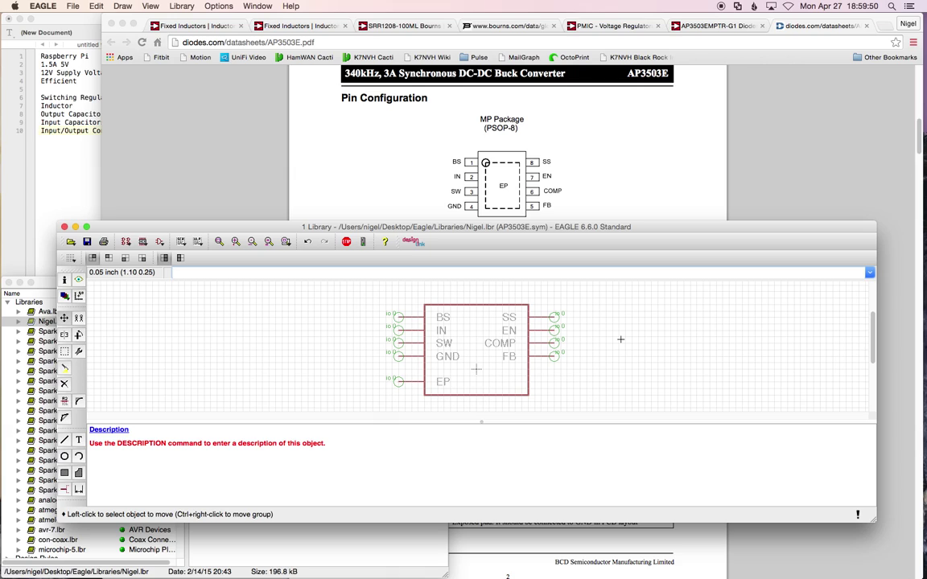
Move the body's right edge together with the SS, EN, COMP and FB pins 0.05 inch inward
click(65, 352)
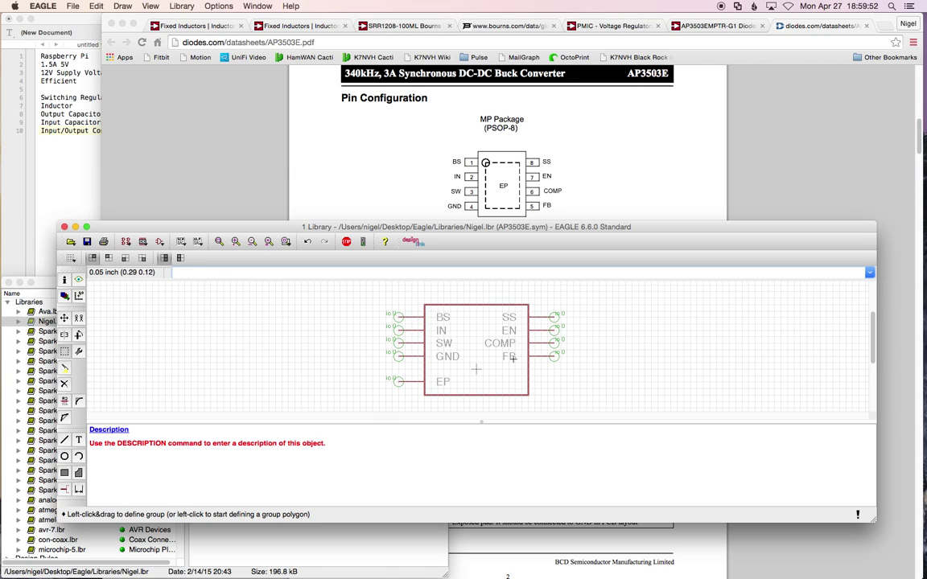
drag(559, 410, 514, 290)
key(F7)
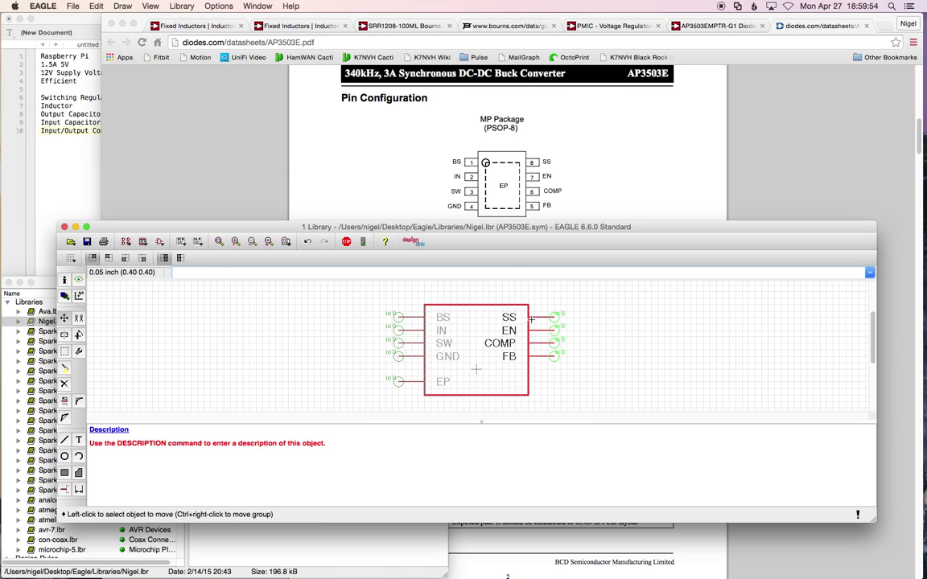
ctrl+right_click(528, 349)
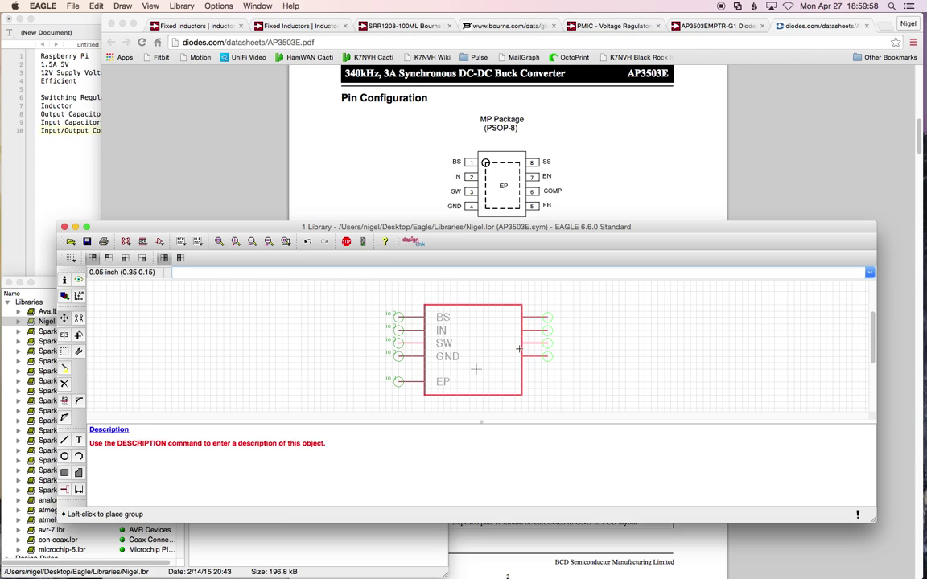
click(521, 350)
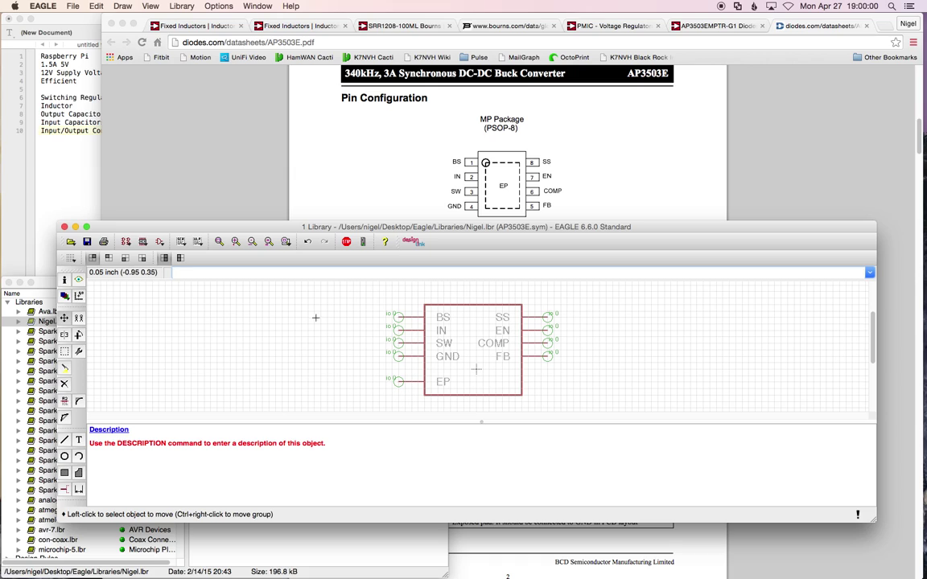
Move the body's left edge together with the BS, IN, SW, GND and EP pins 0.1 inch inward
click(64, 351)
drag(386, 301, 434, 394)
key(F7)
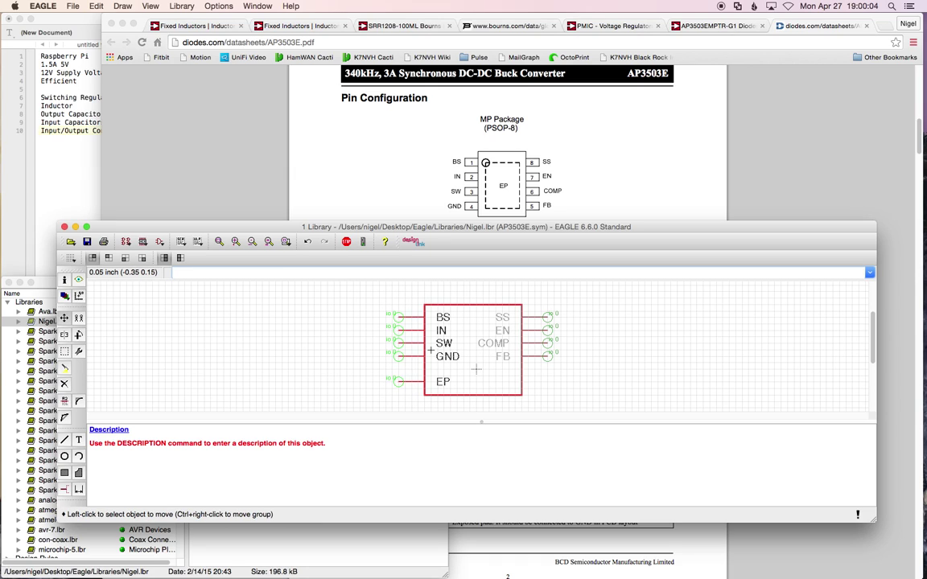
ctrl+right_click(387, 315)
click(435, 348)
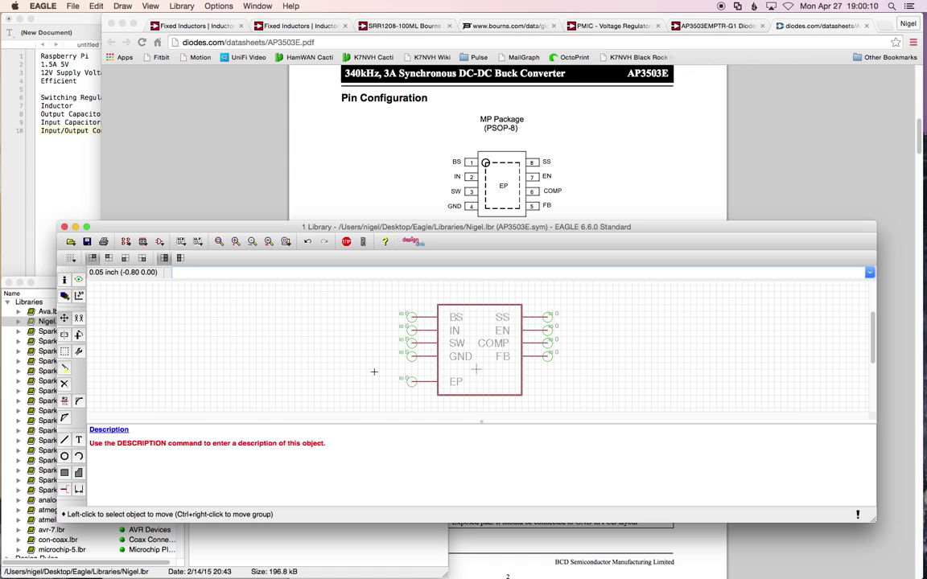
Move the whole symbol 0.05 inch left and 0.15 inch down to centre it on the origin, and save the library
scroll(316, 298, down, 1)
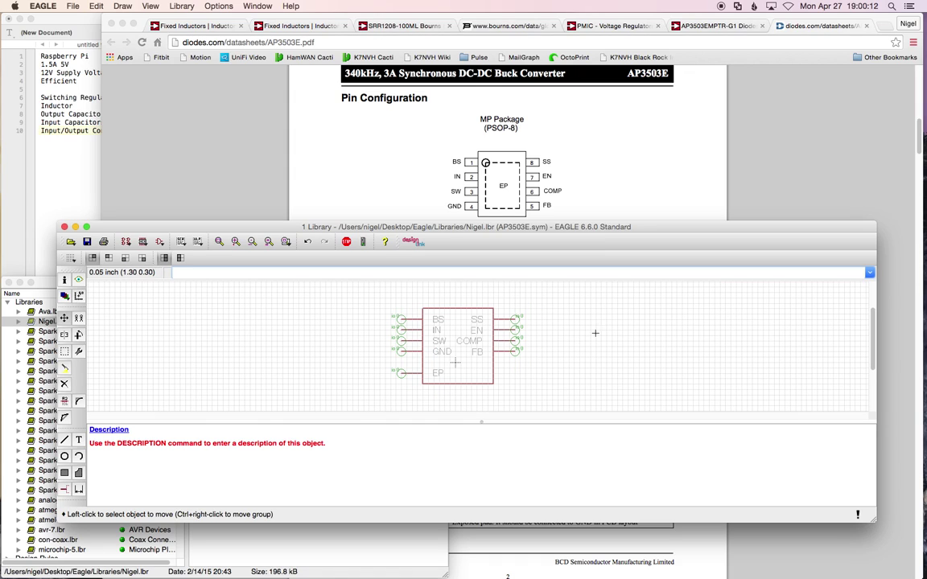
scroll(536, 300, down, 1)
click(65, 351)
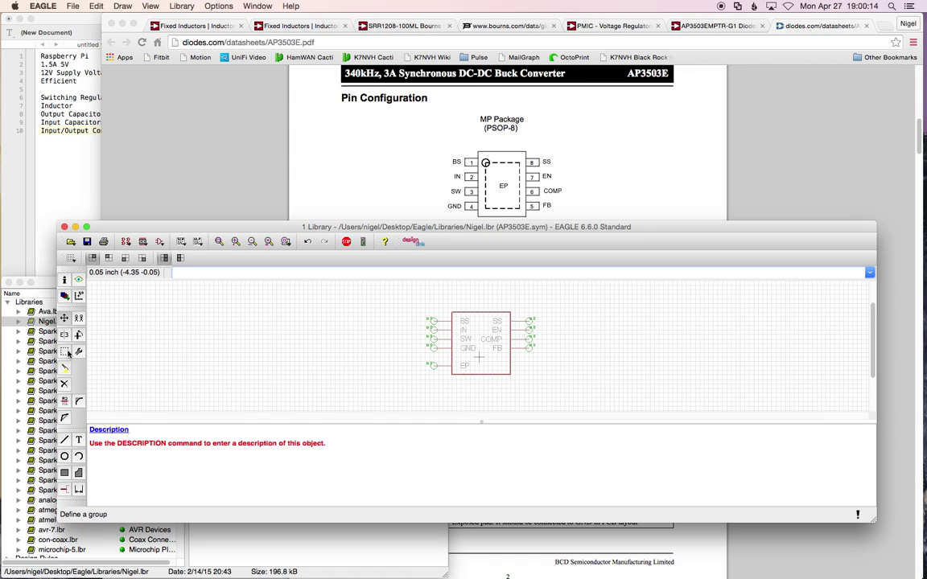
drag(407, 321, 535, 375)
key(F7)
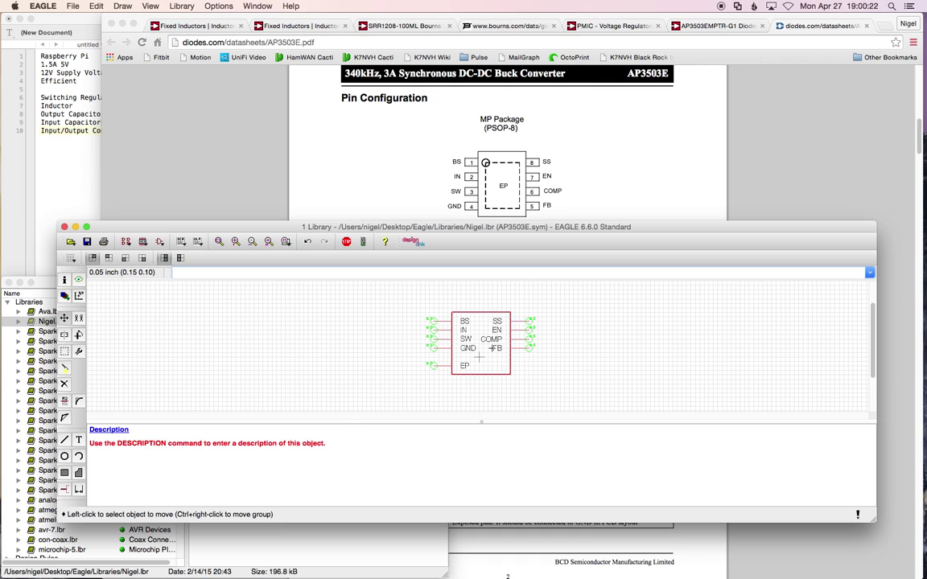
ctrl+right_click(457, 301)
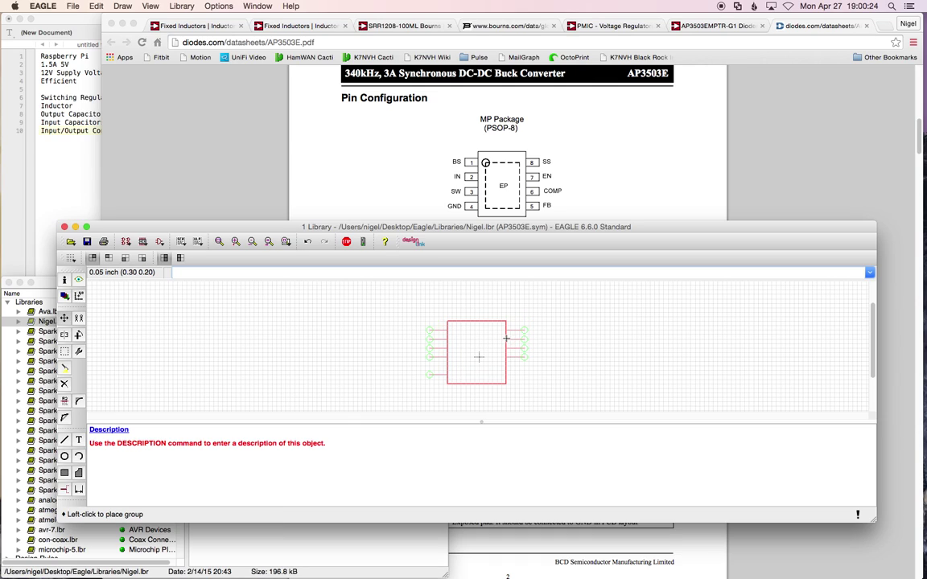
click(505, 344)
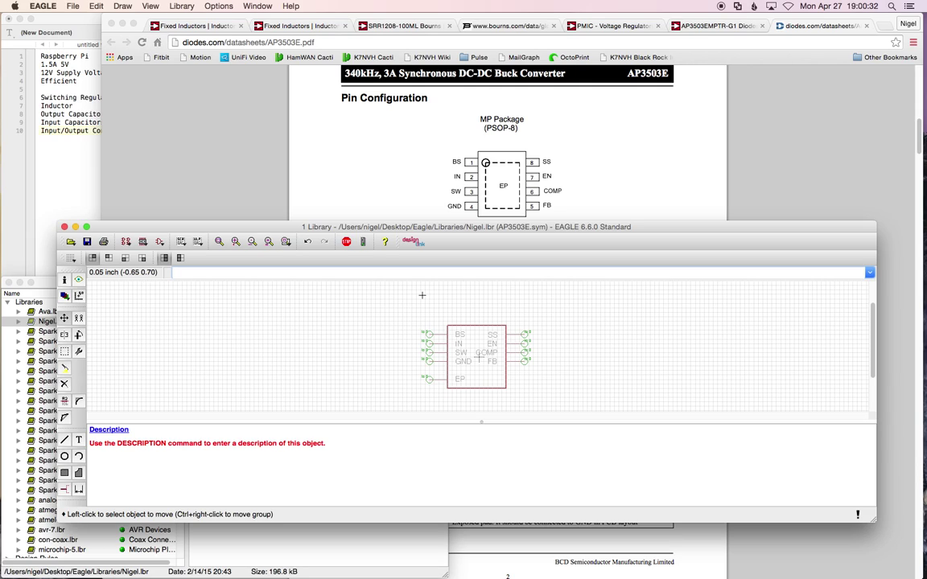
click(87, 242)
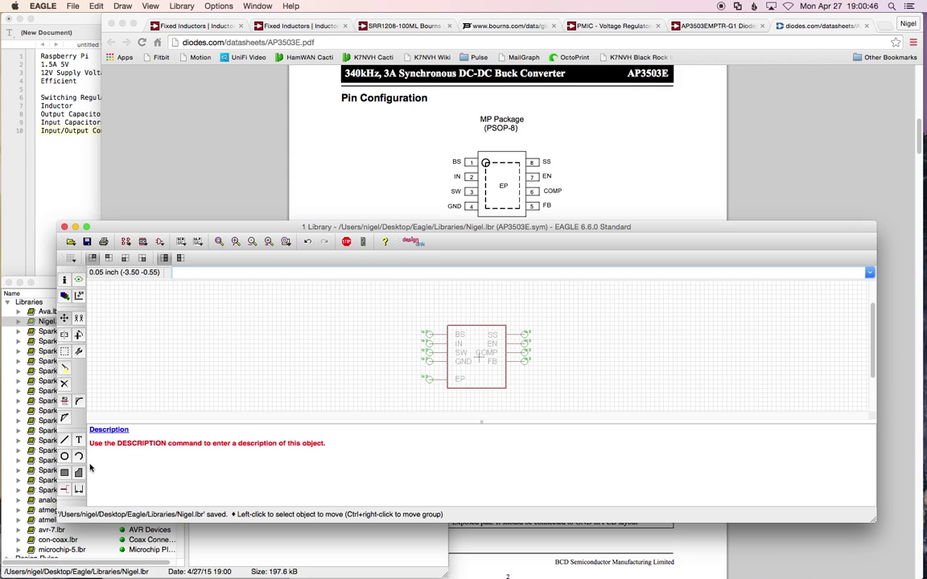
Place the placeholder text >NAME just above the upper-left corner of the symbol's outline
click(79, 441)
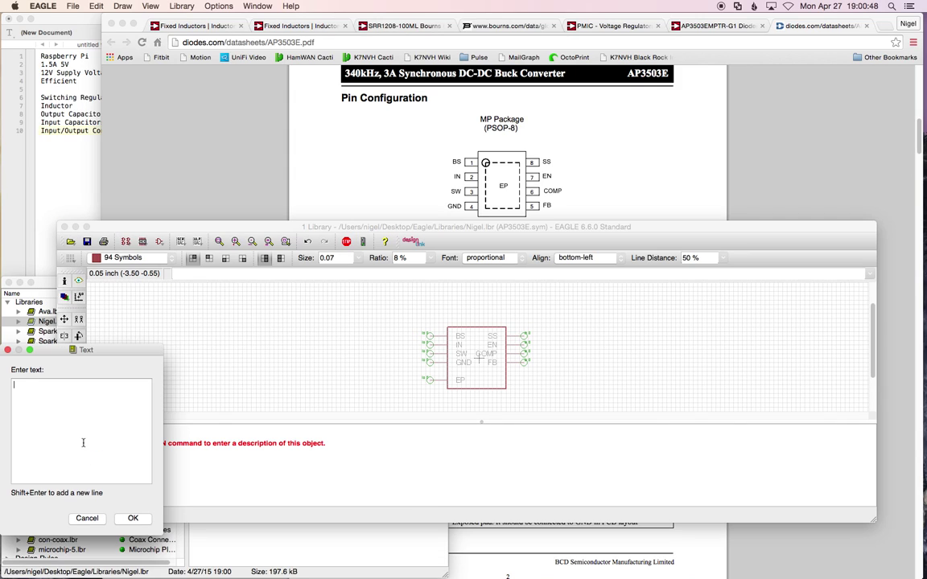
drag(50, 346, 196, 334)
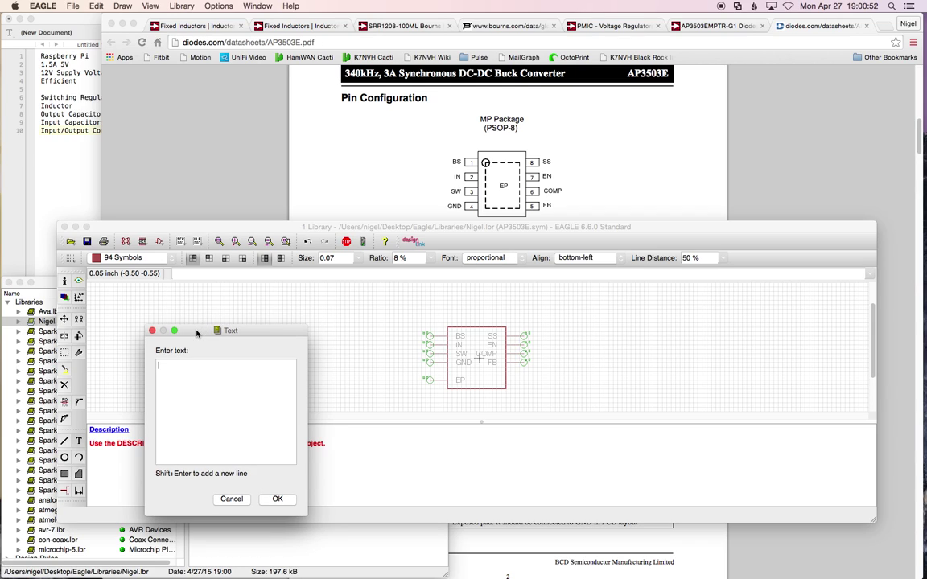
text(>NAME)
key(Return)
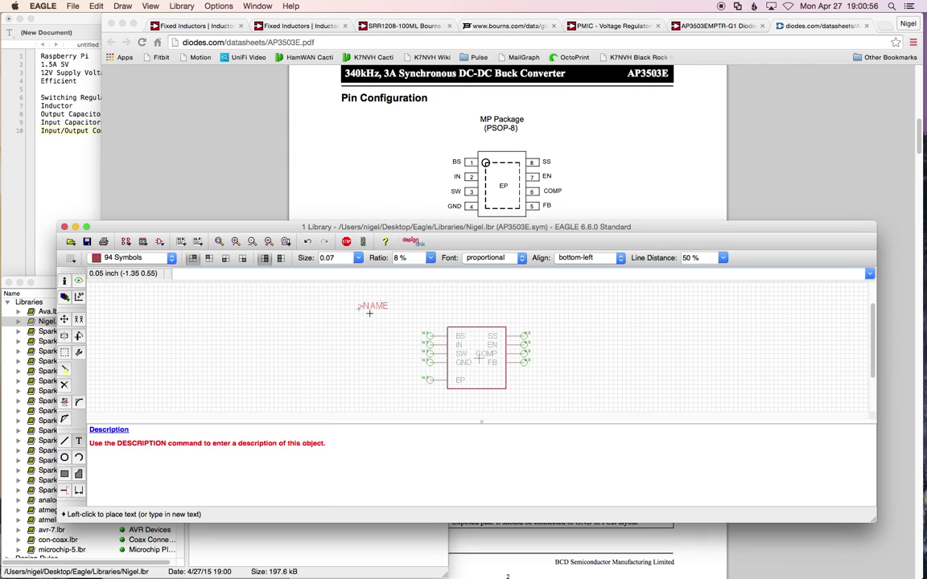
click(449, 322)
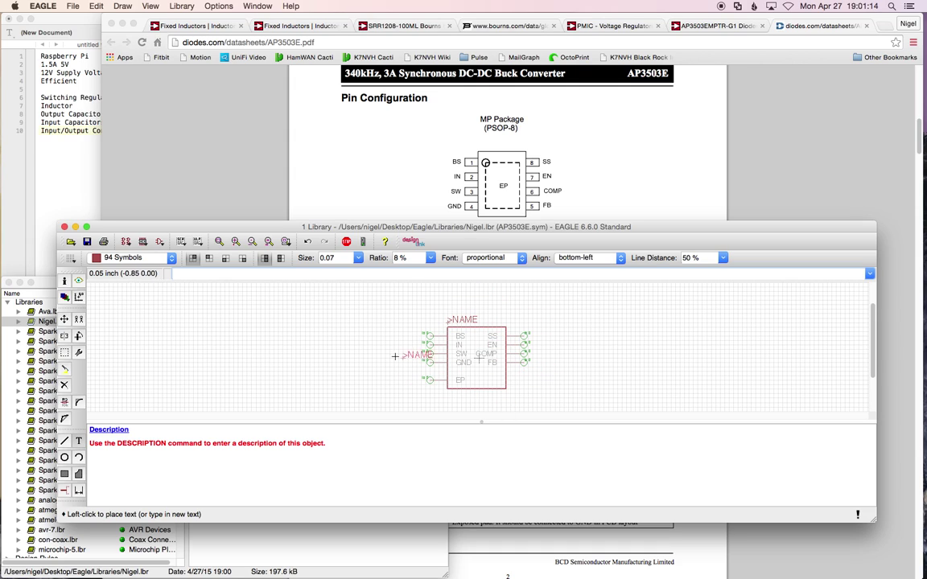
click(81, 443)
text(>VAL)
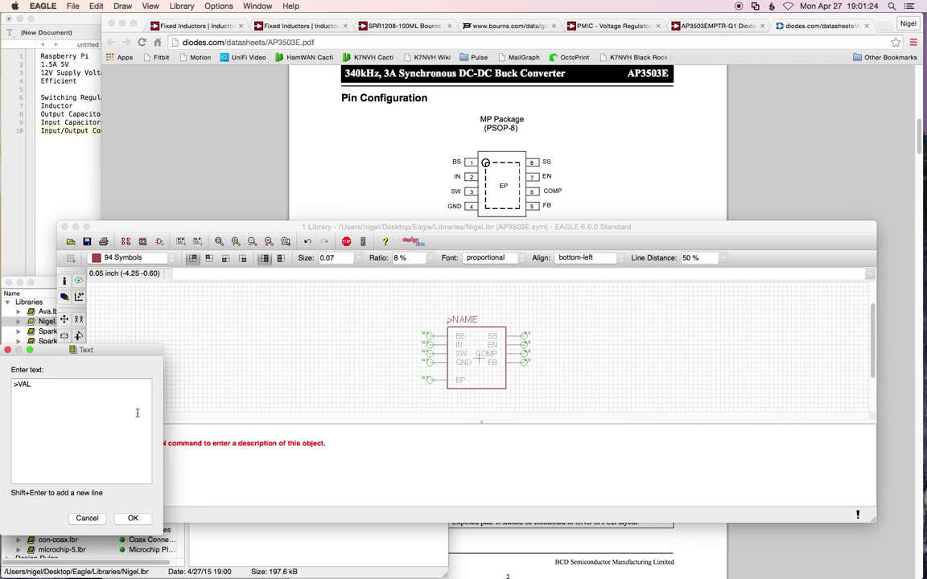
text(UE)
click(87, 519)
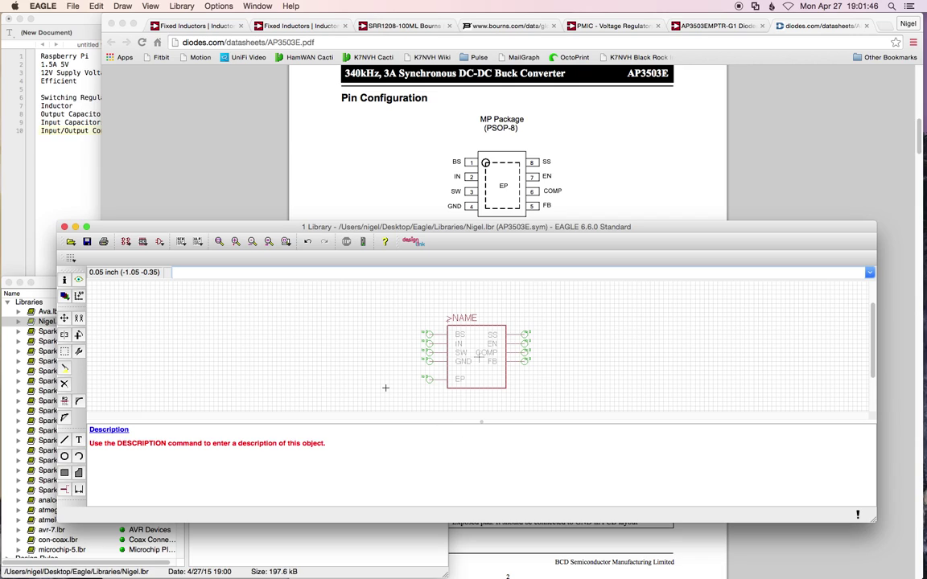
Place the text AP3503E just below the lower-left corner of the symbol's outline and save the library
key(super+s)
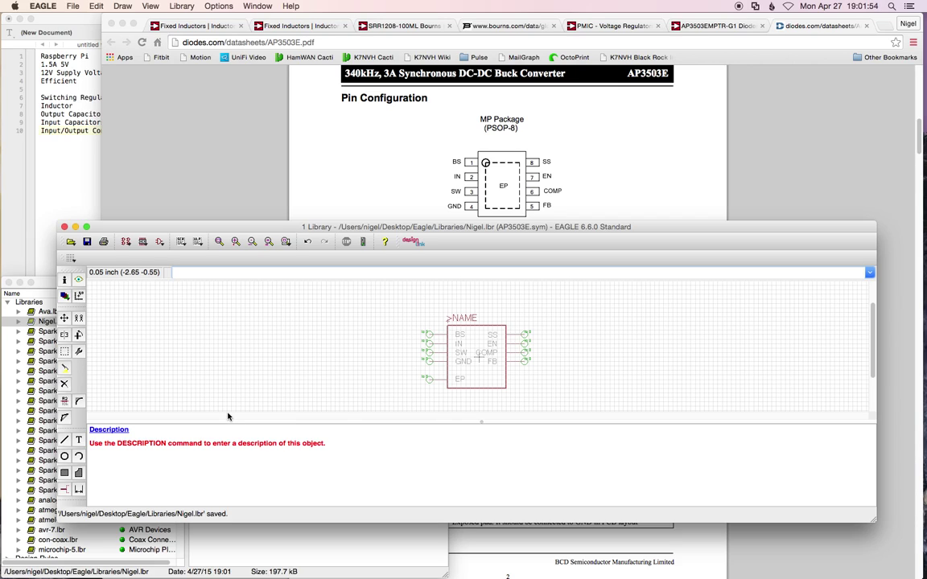
click(78, 440)
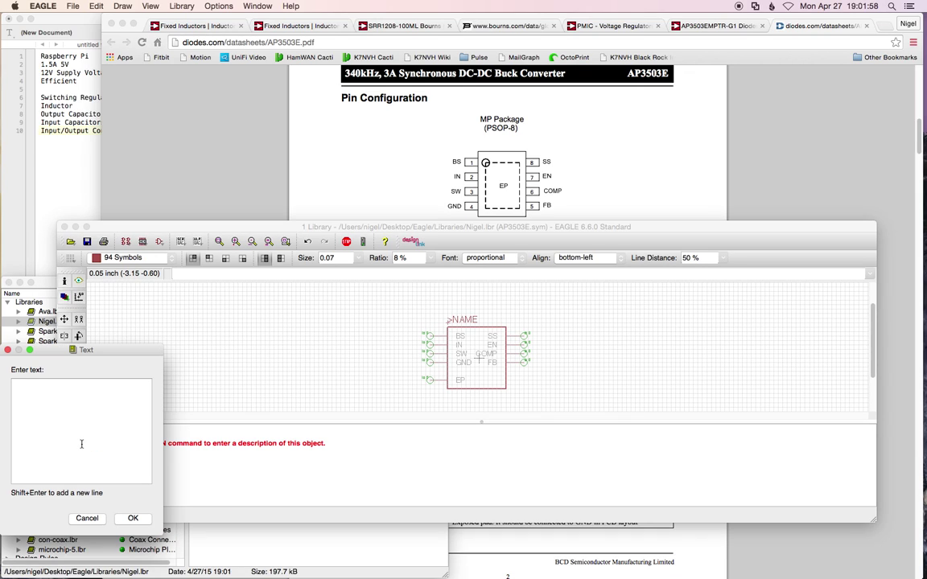
text(AP3503E)
key(Return)
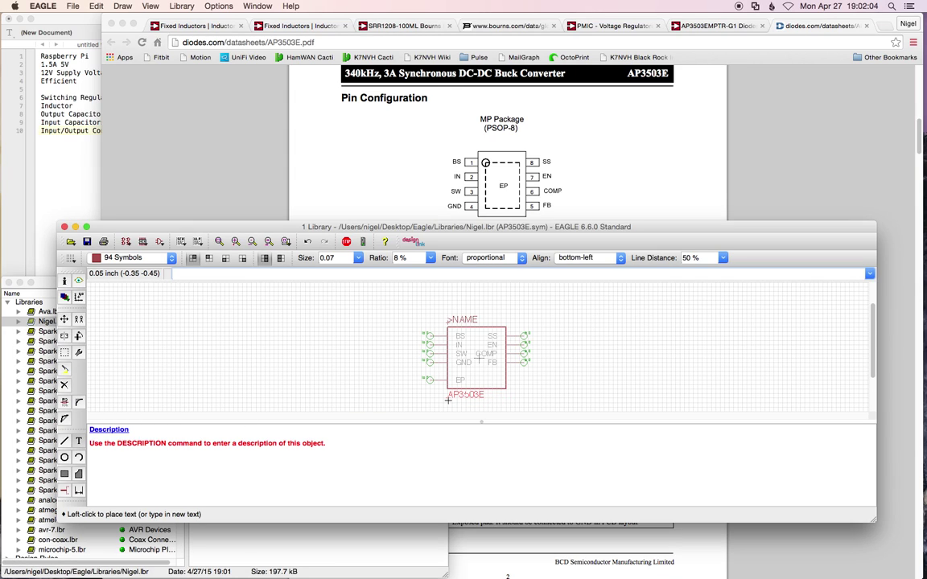
click(449, 400)
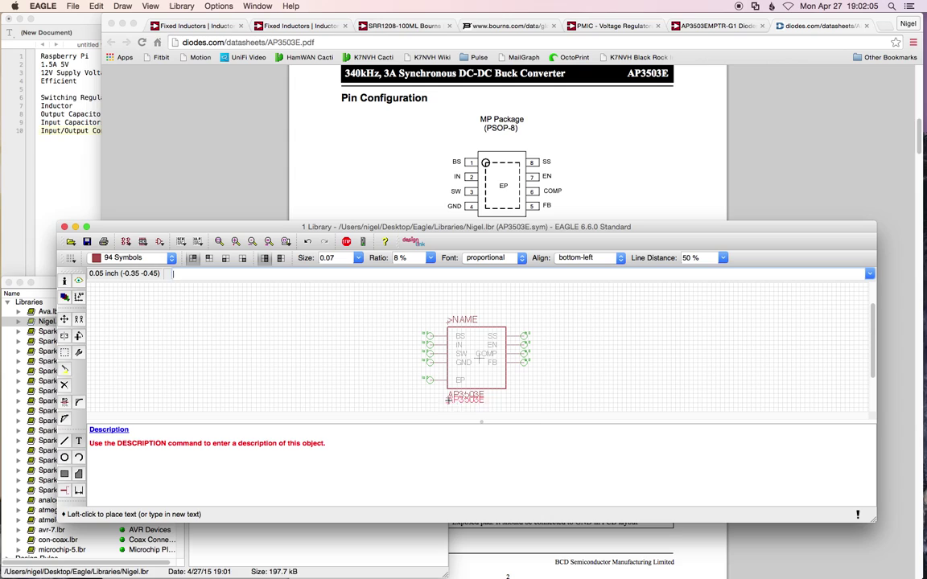
click(347, 243)
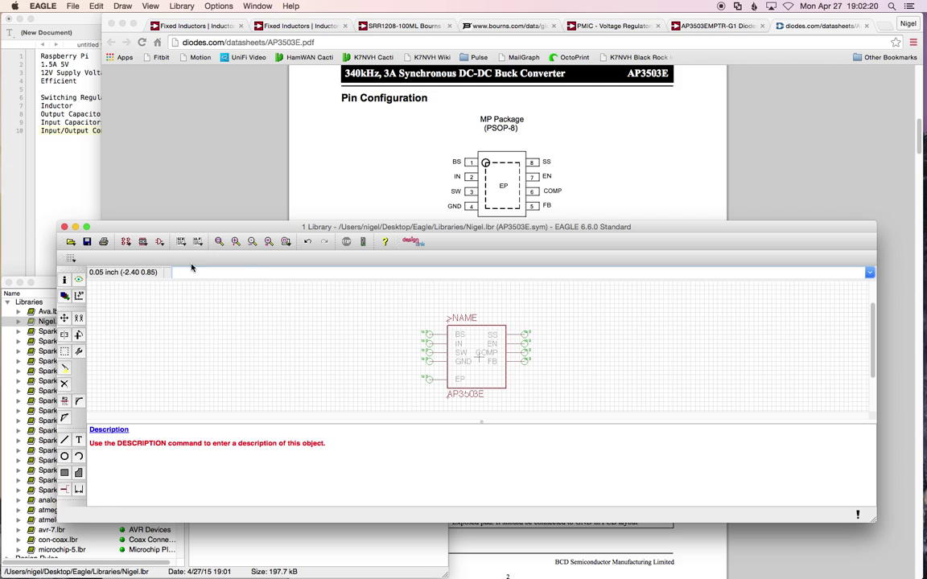
click(87, 242)
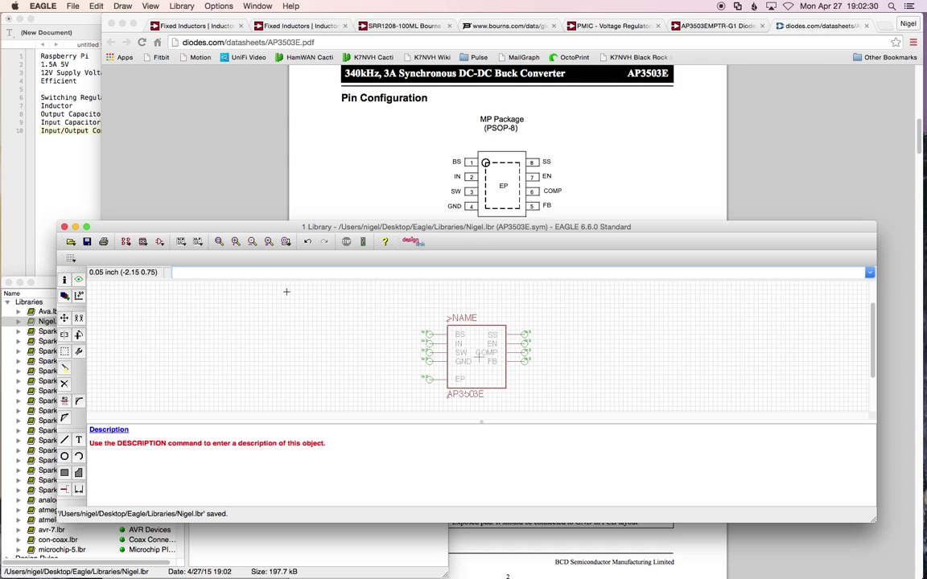
Look through the library's existing packages for one that matches the PSOP-8
click(143, 243)
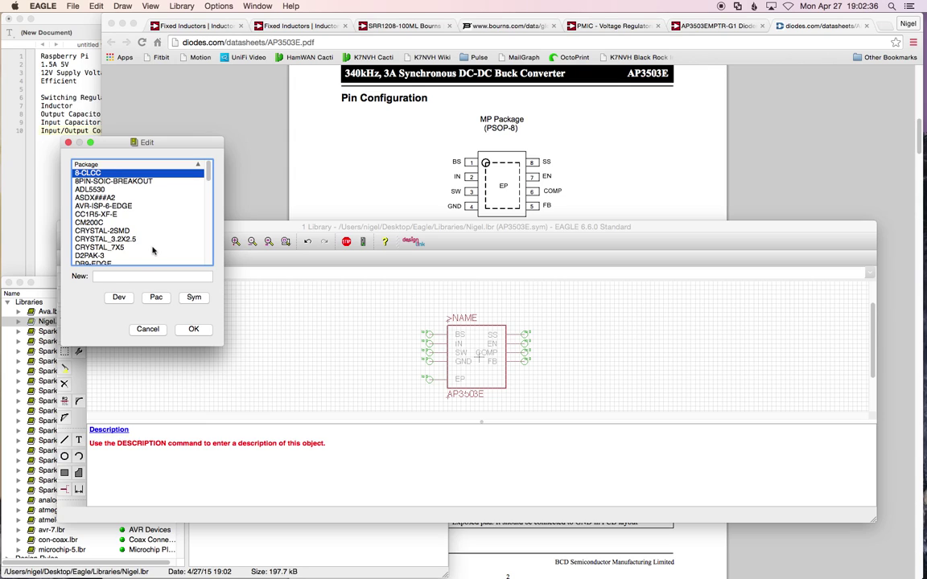
scroll(153, 251, down, 10)
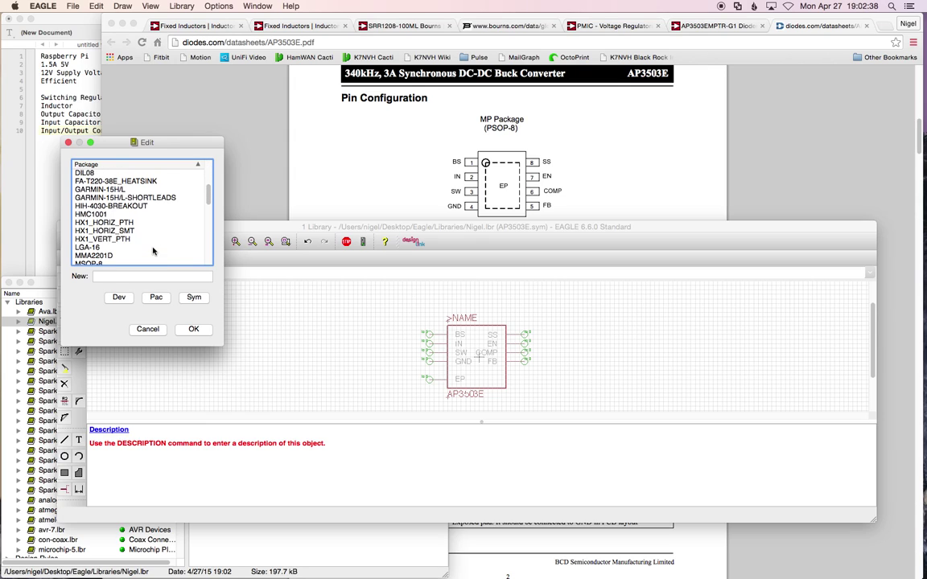
scroll(153, 252, down, 5)
scroll(153, 251, up, 5)
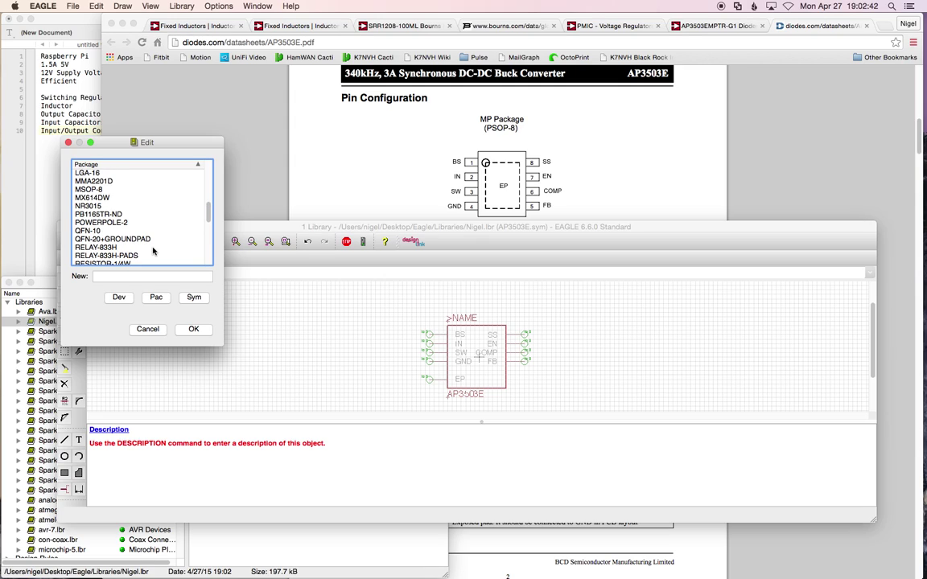
scroll(153, 251, up, 3)
scroll(153, 251, down, 3)
scroll(152, 252, down, 10)
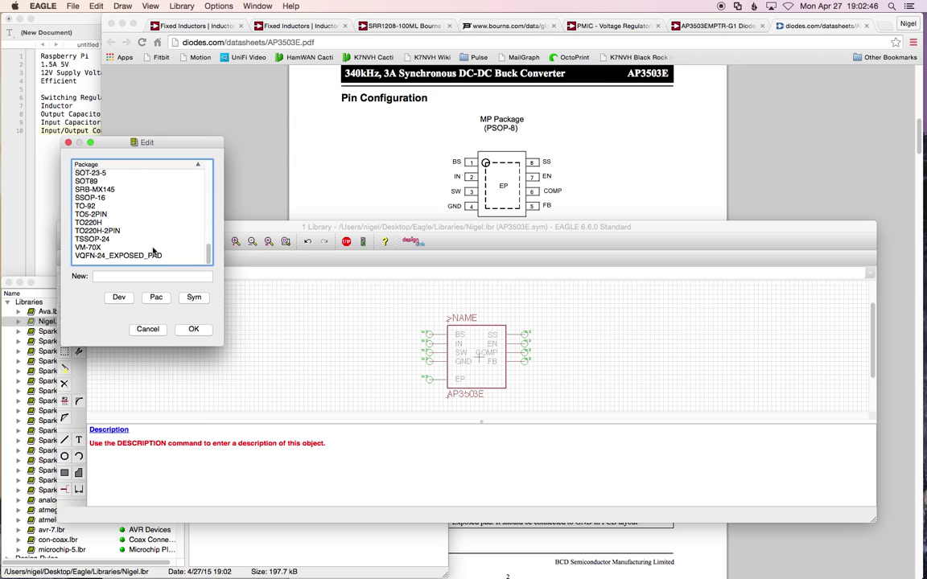
Create a new package named PSOP-8 in the library and enlarge its drawing area over the description pane
click(159, 277)
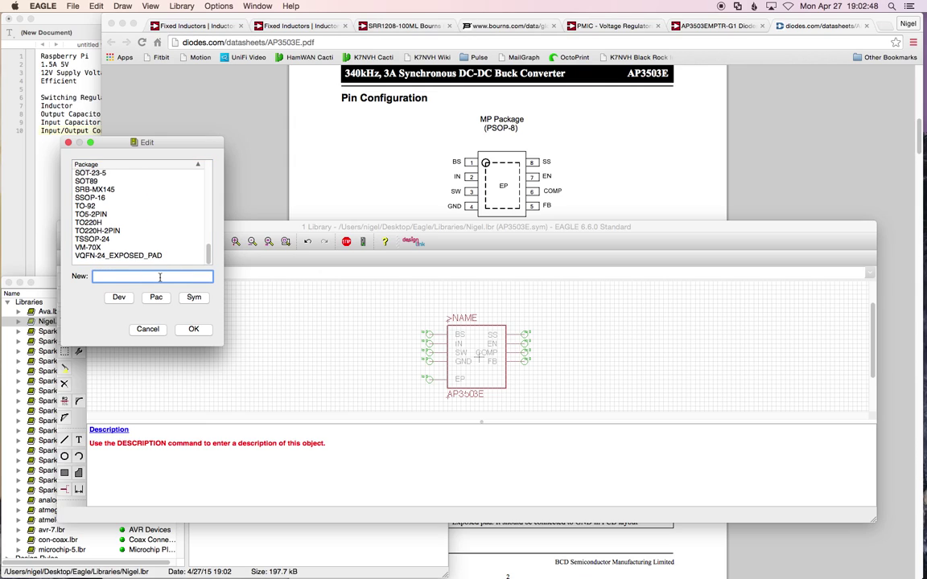
text(PSOP-8)
key(BackSpace)
text(8)
click(160, 297)
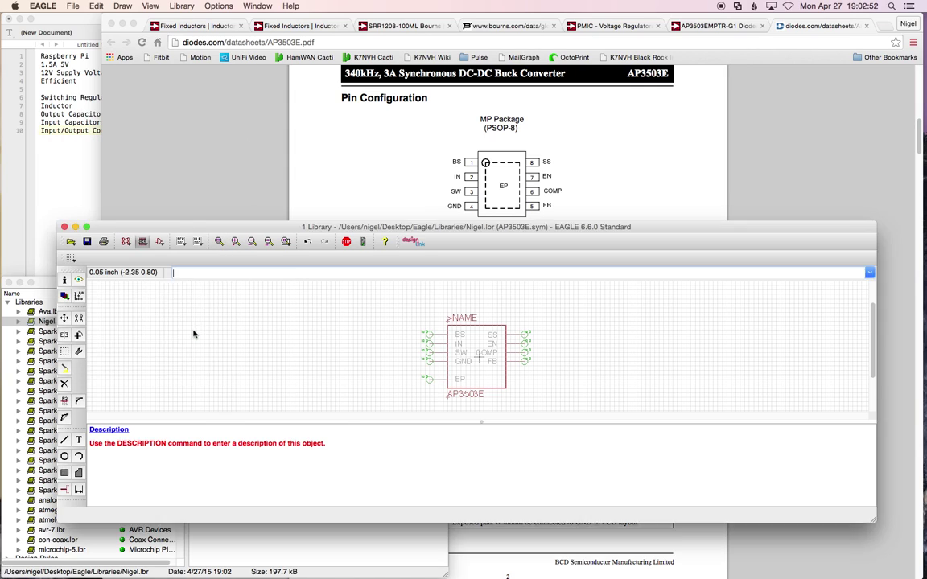
click(252, 346)
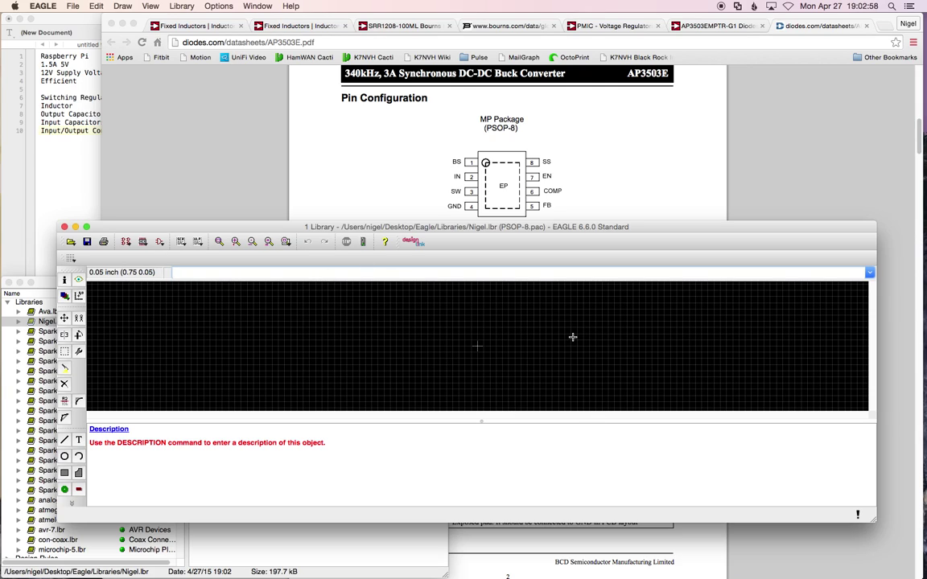
drag(481, 420, 489, 469)
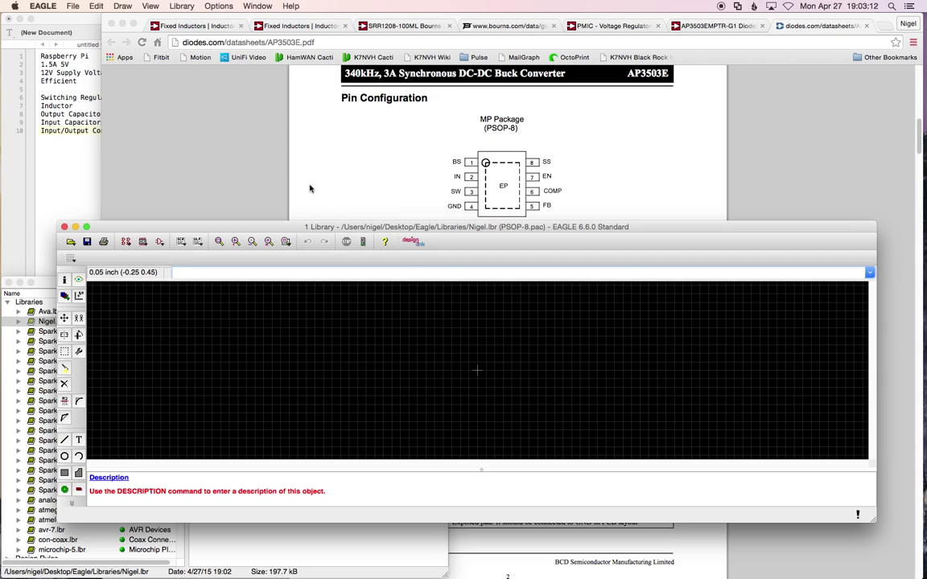
Switch to the AP3503E datasheet in Chrome and examine the PSOP-8 mechanical dimensions on page 10
click(265, 177)
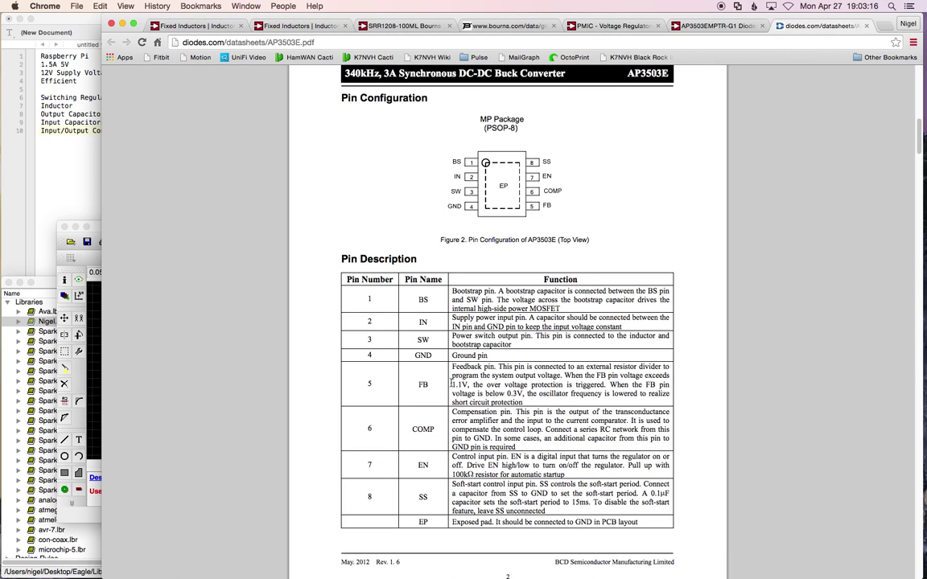
scroll(441, 389, down, 5)
scroll(441, 388, down, 15)
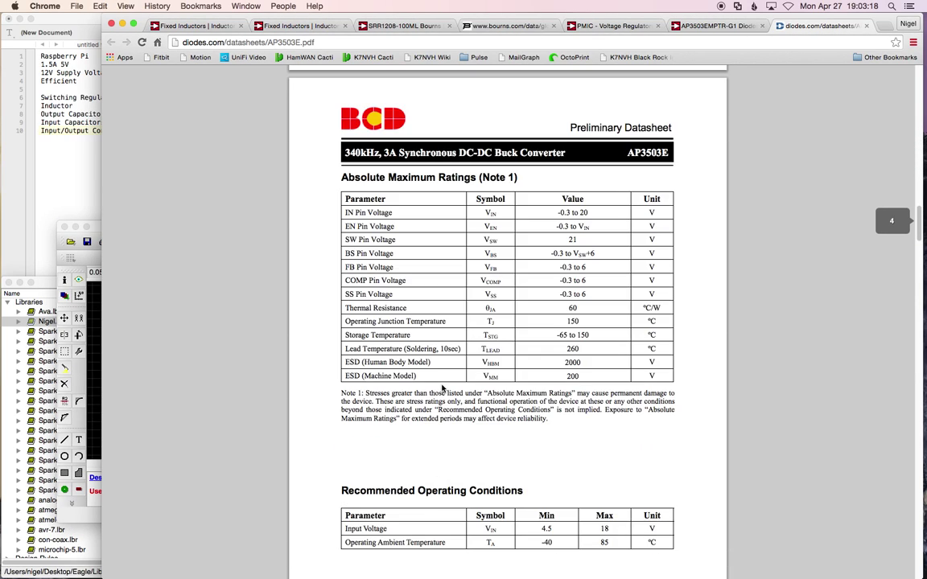
scroll(441, 389, down, 5)
scroll(442, 388, down, 20)
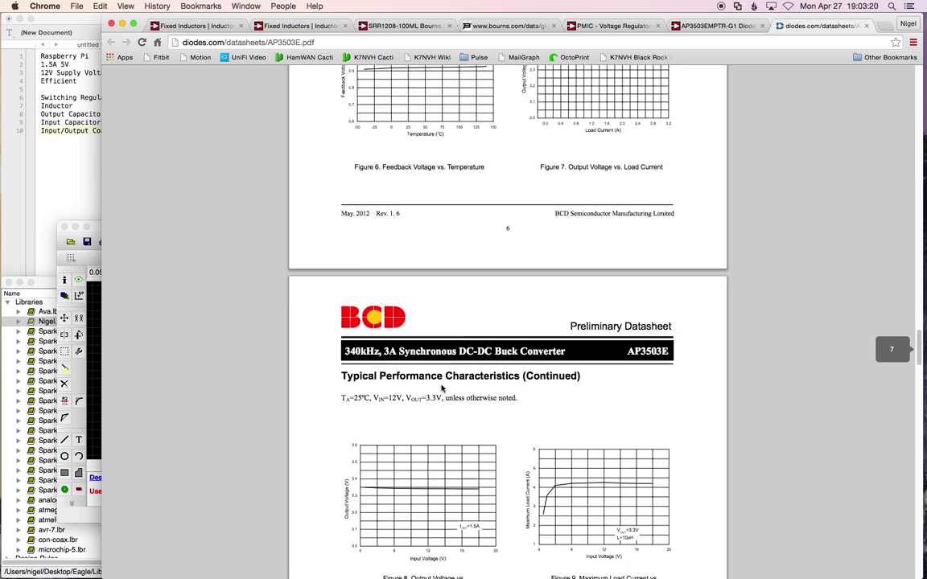
scroll(442, 389, down, 20)
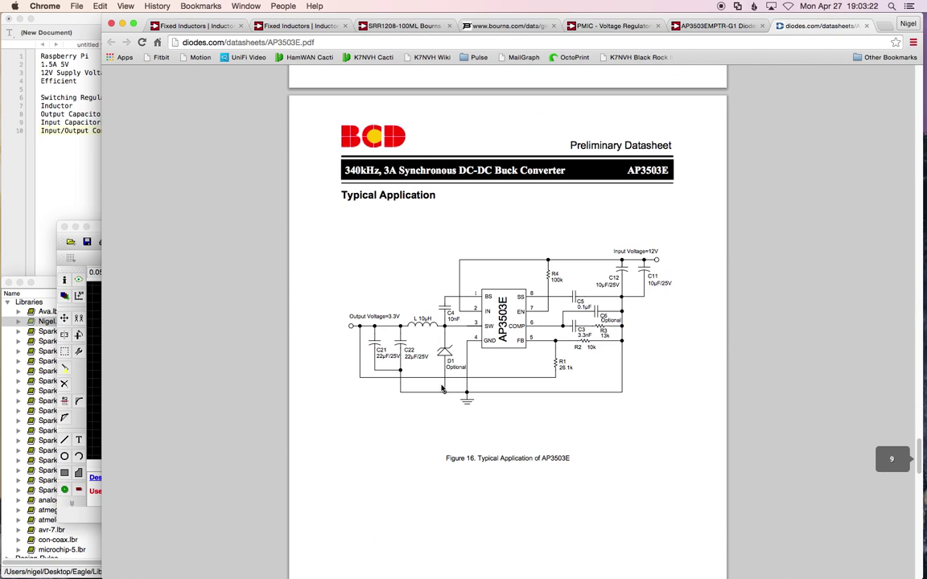
scroll(441, 389, down, 5)
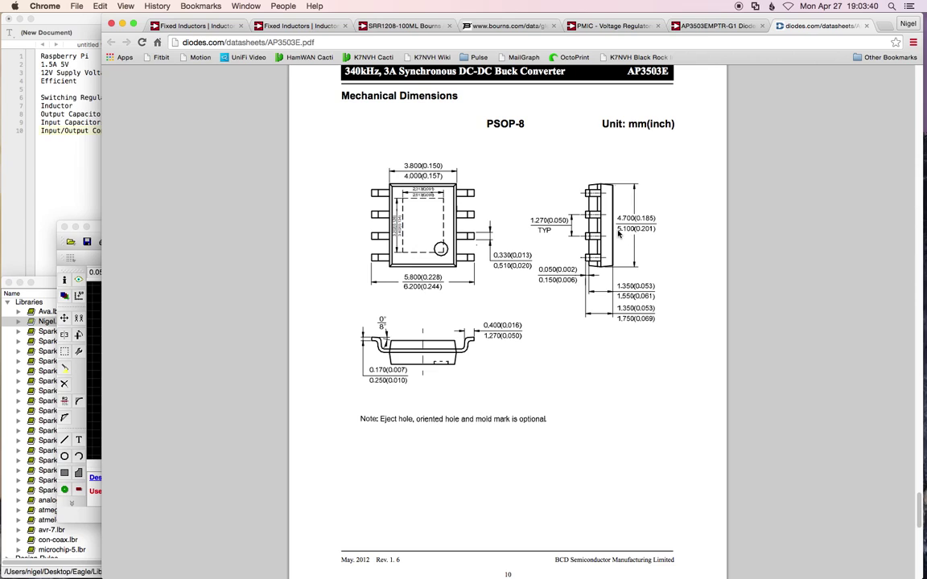
click(425, 179)
scroll(289, 290, down, 3)
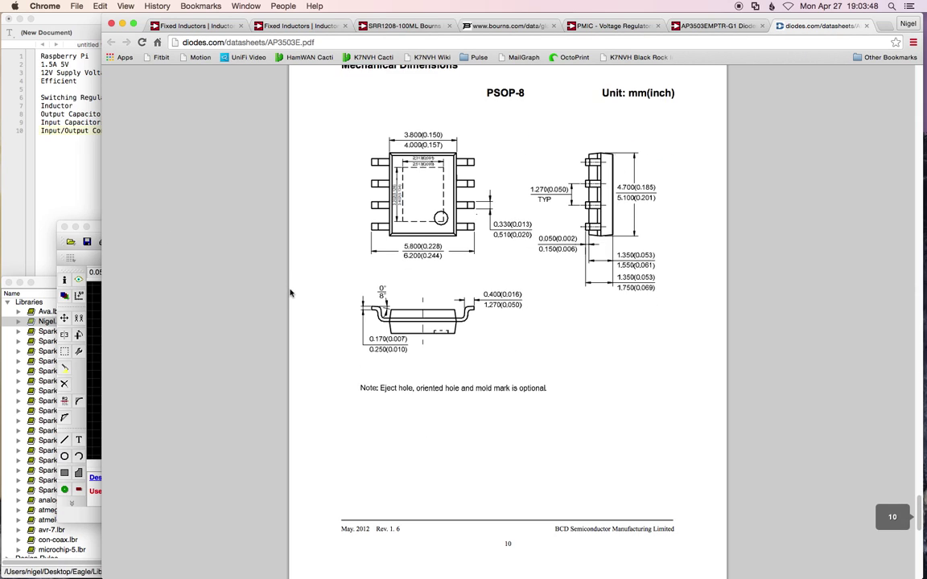
Switch to the EAGLE package editor, positioned below the datasheet's package drawing, and check the grid settings
click(99, 231)
drag(210, 225, 211, 281)
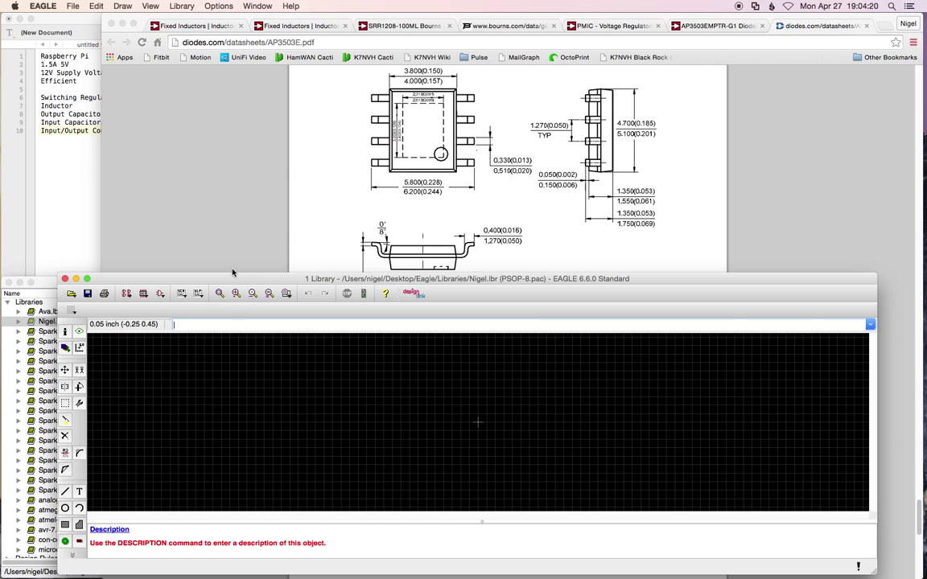
click(150, 5)
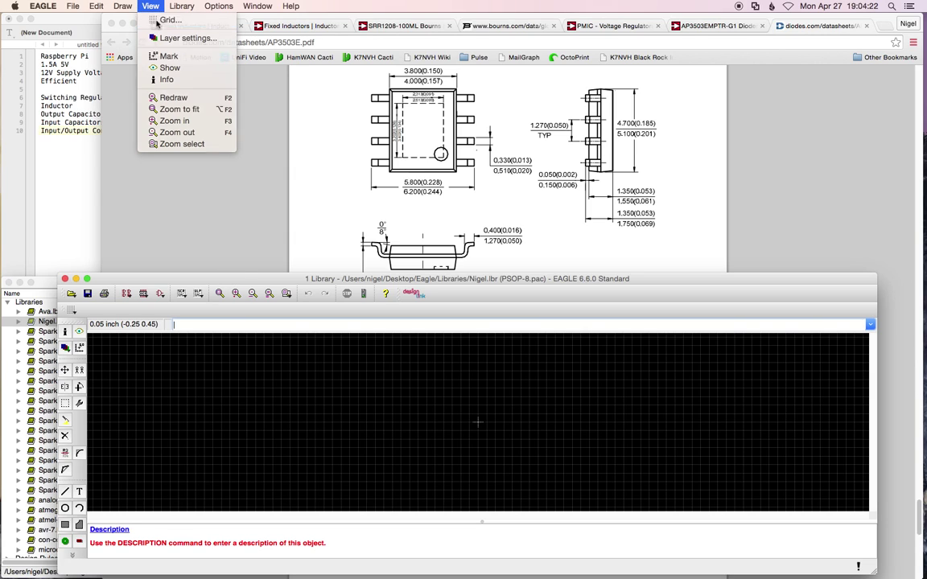
click(161, 18)
click(244, 149)
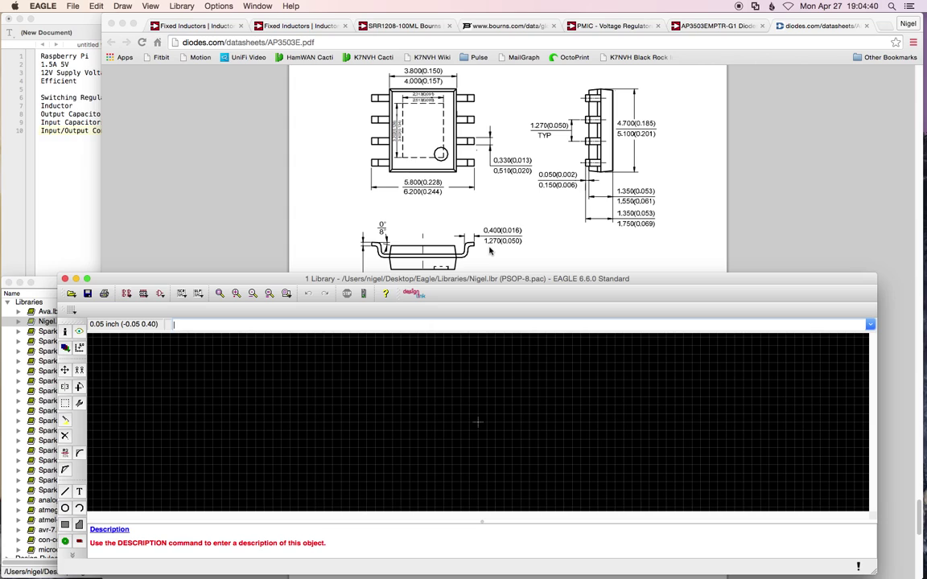
Review the lead length, lead width and pitch dimensions on the datasheet's PSOP-8 drawing
scroll(489, 251, down, 3)
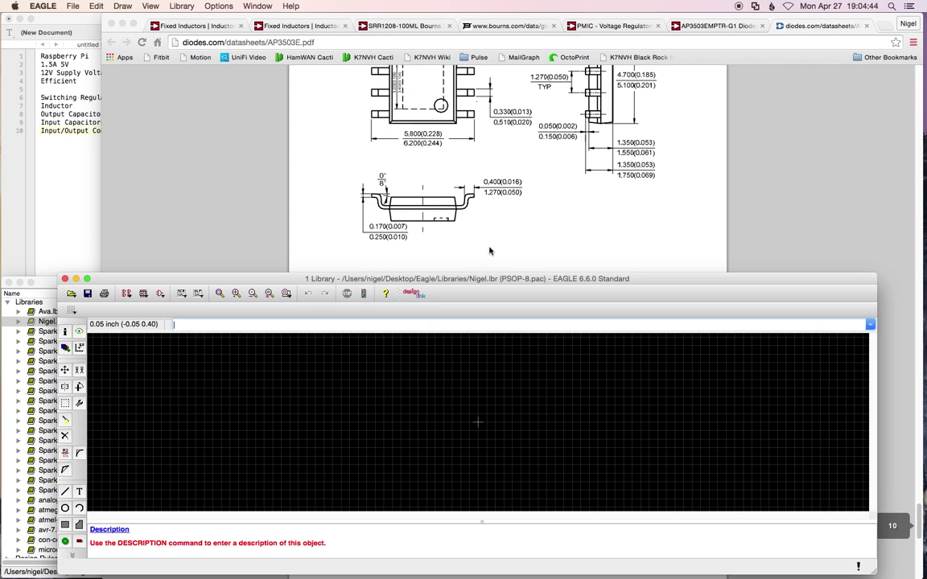
scroll(489, 251, down, 5)
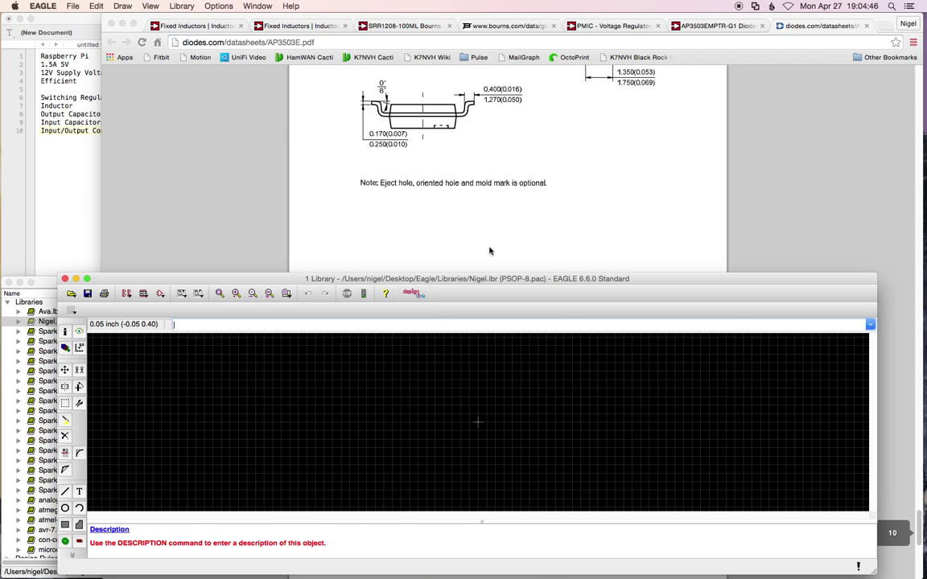
scroll(489, 251, up, 4)
scroll(489, 251, up, 1)
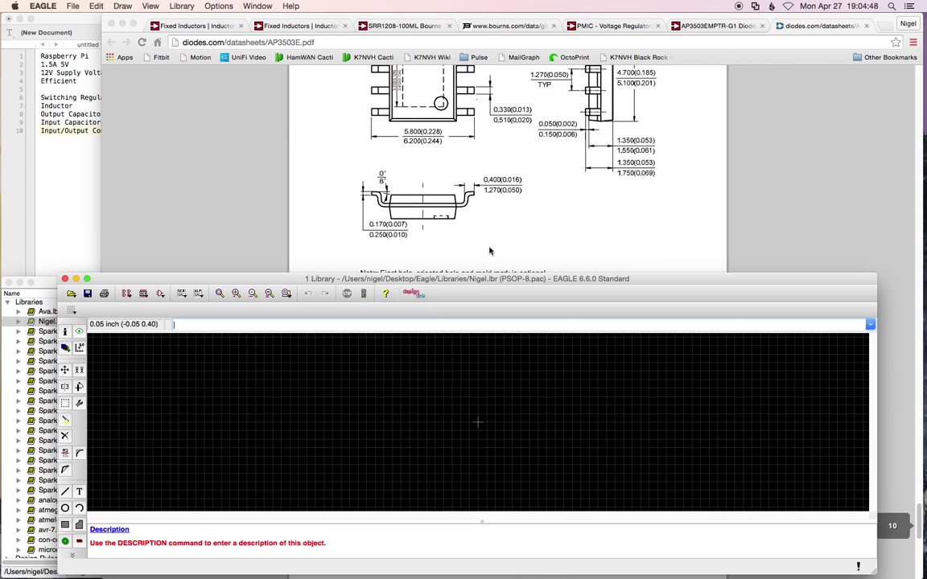
scroll(490, 251, down, 10)
scroll(489, 251, up, 20)
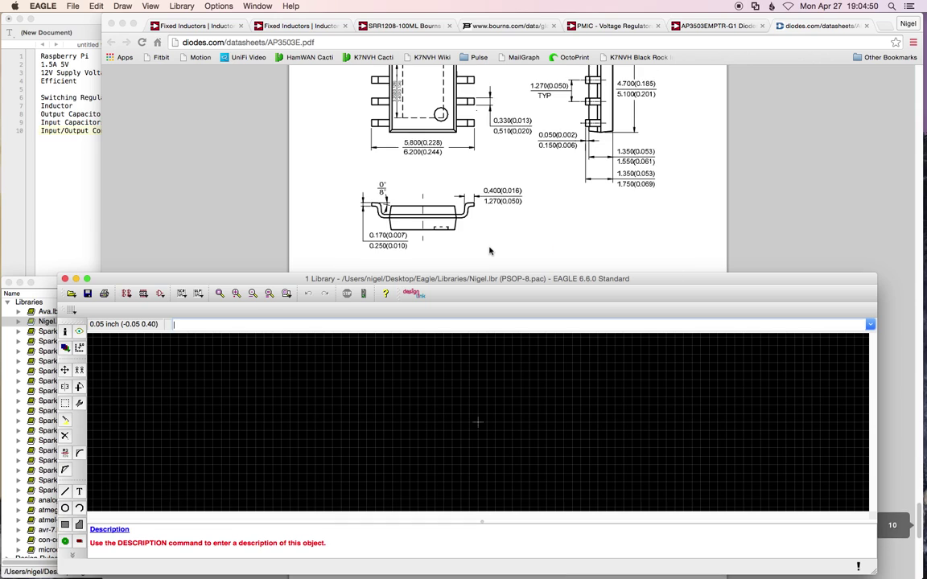
scroll(489, 252, up, 2)
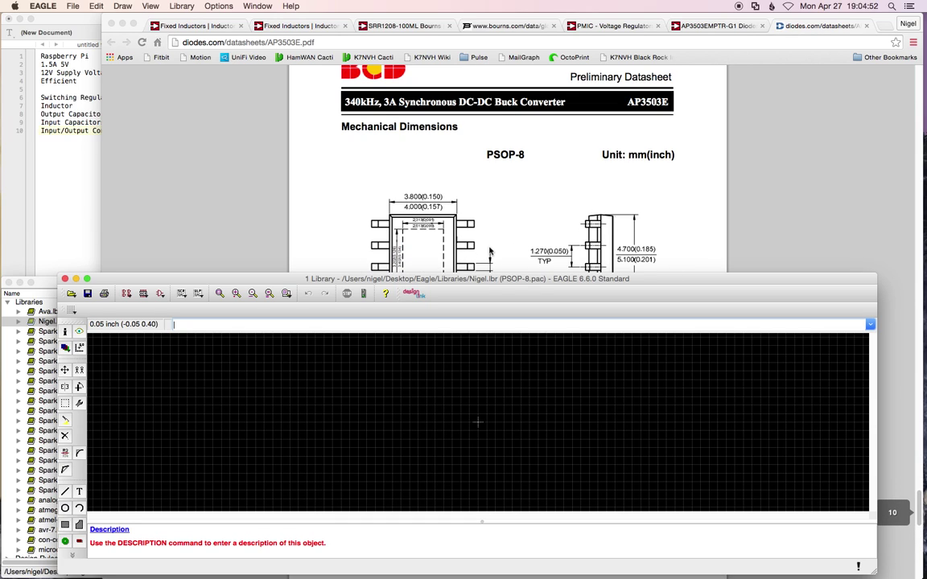
scroll(489, 251, down, 7)
scroll(489, 251, down, 1)
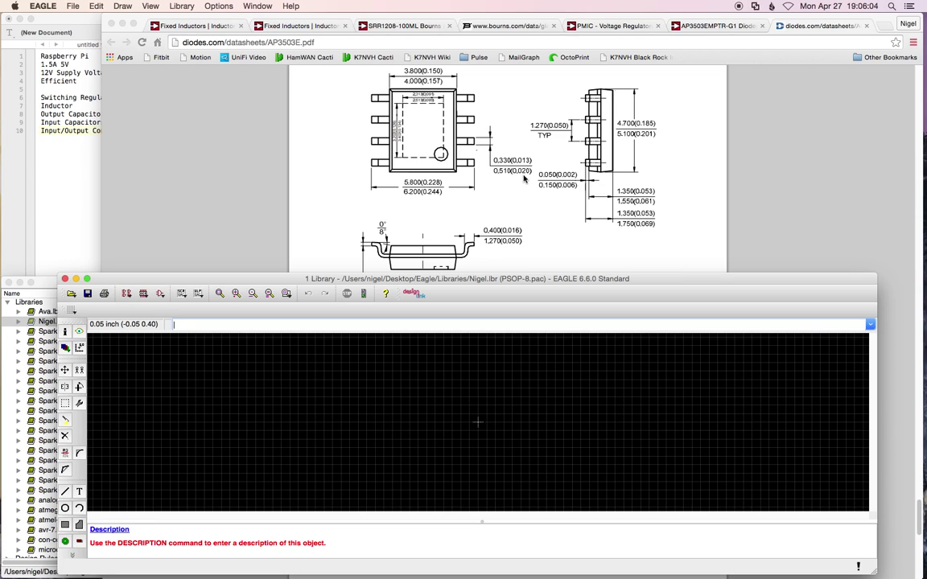
Place four 0.075 x 0.025 inch top-layer SMD pads in a column at X -0.25, spaced 0.05 inch from Y 0.20 down to 0.05
click(79, 541)
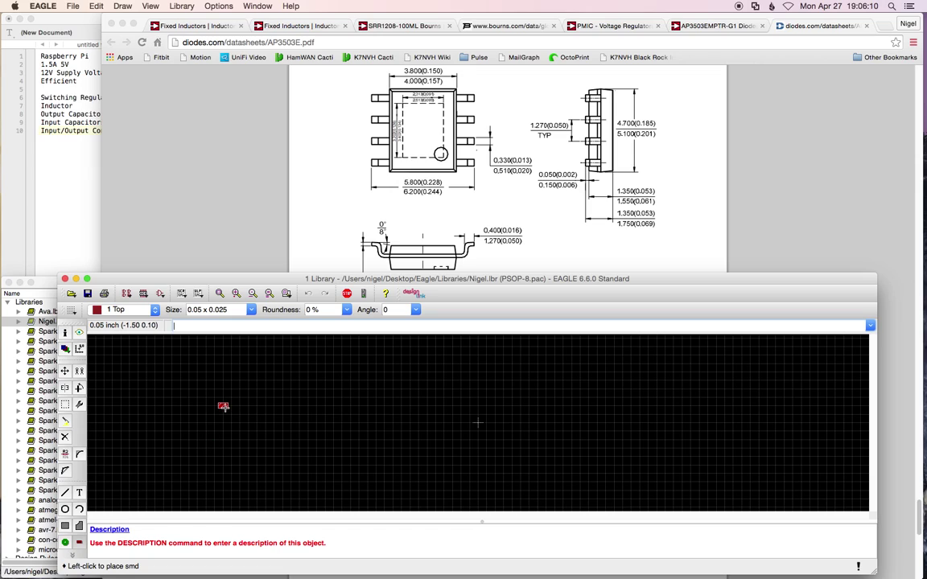
click(201, 310)
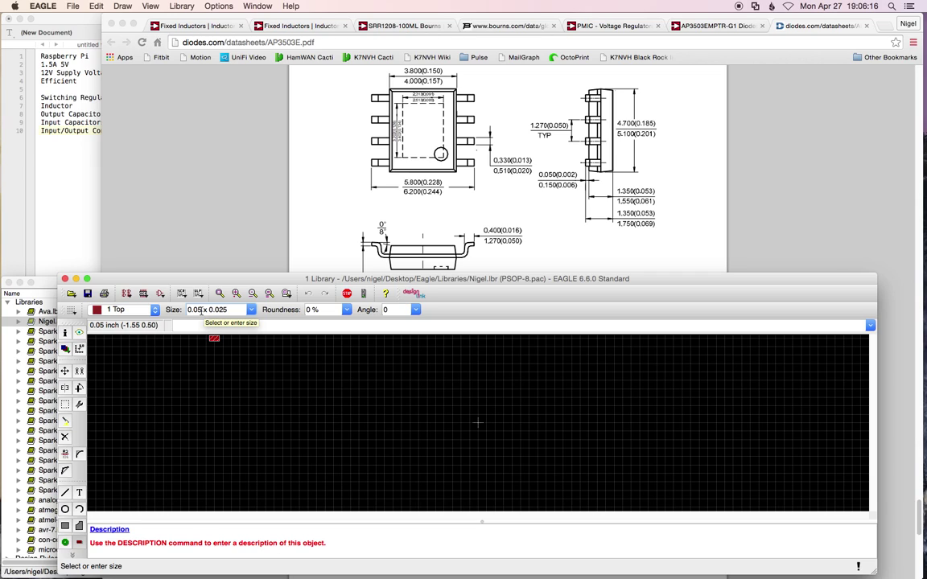
double_click(201, 309)
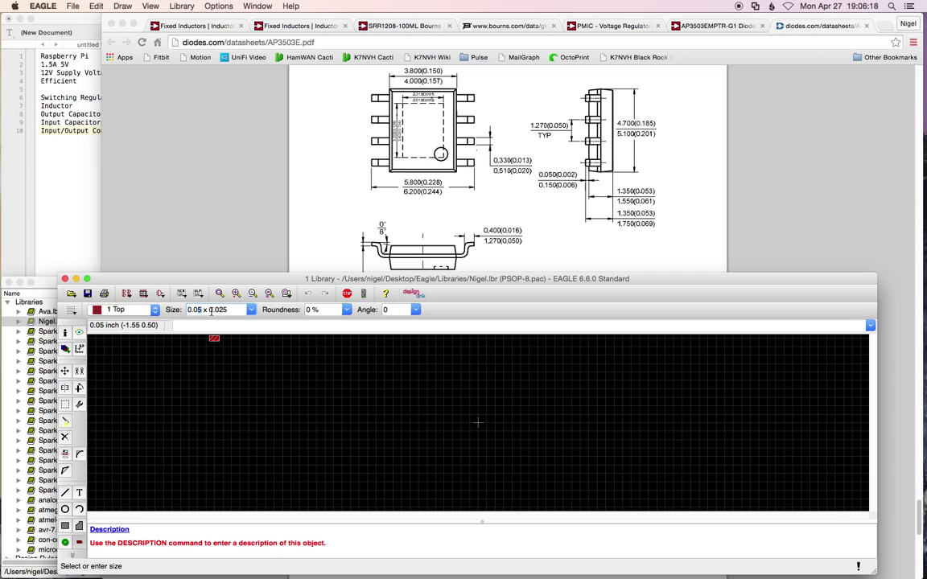
text(0.075)
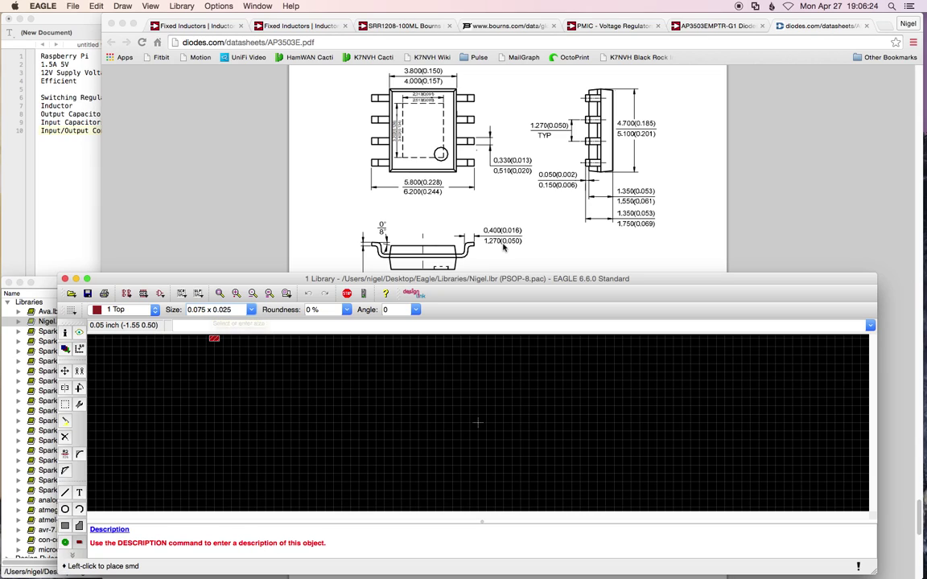
drag(232, 311, 224, 311)
click(235, 311)
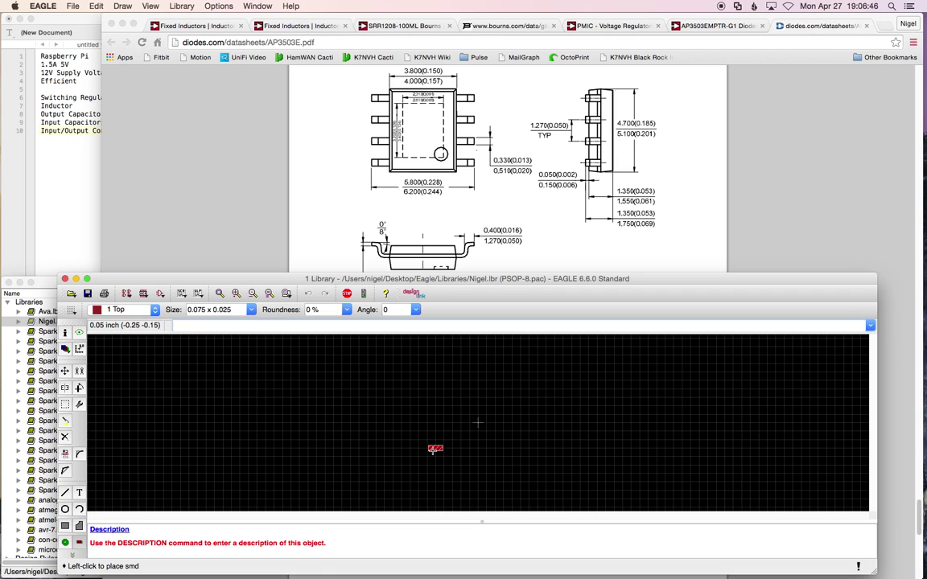
click(436, 390)
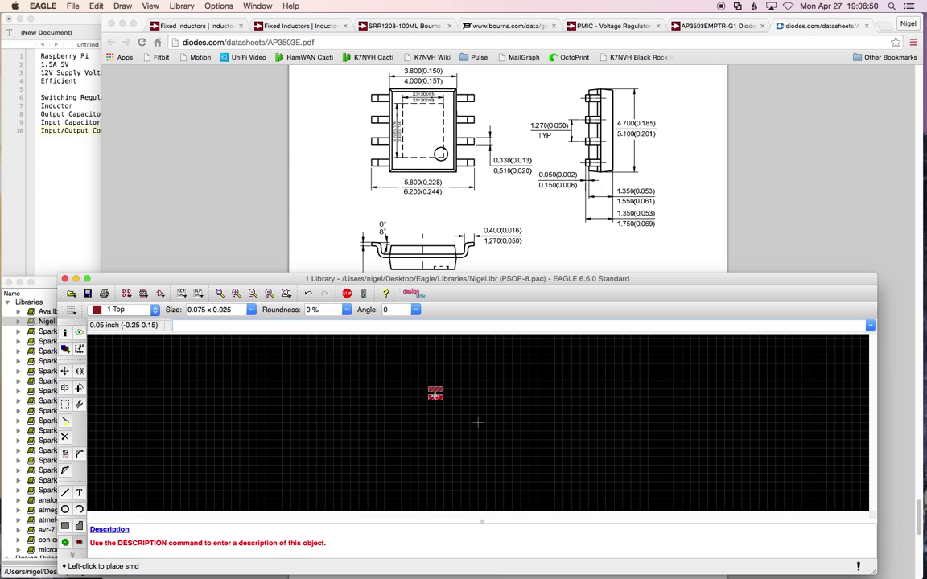
click(435, 398)
click(436, 405)
click(435, 414)
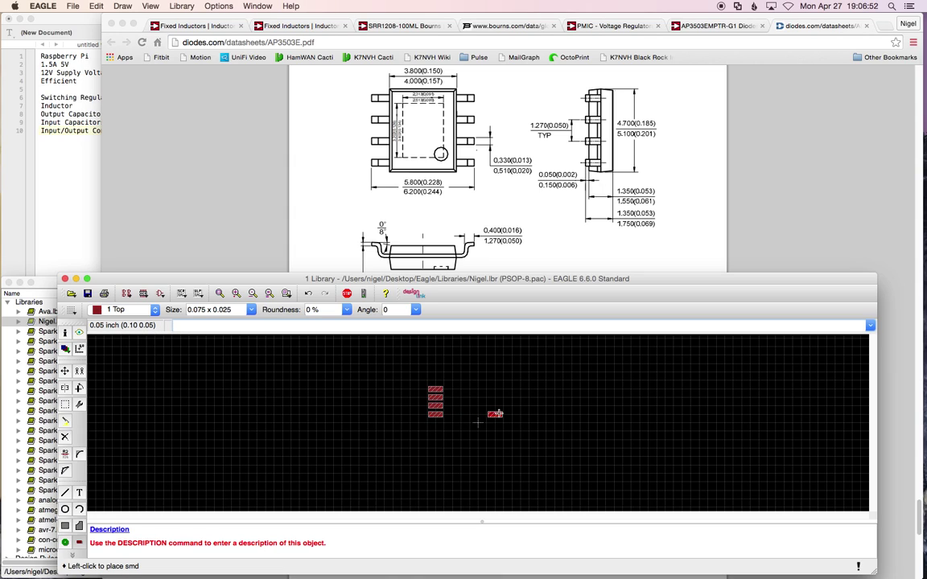
Place four more pads of the same size at X 0.15, level with the first column, and end the SMD command
click(503, 415)
click(503, 406)
click(503, 397)
click(503, 393)
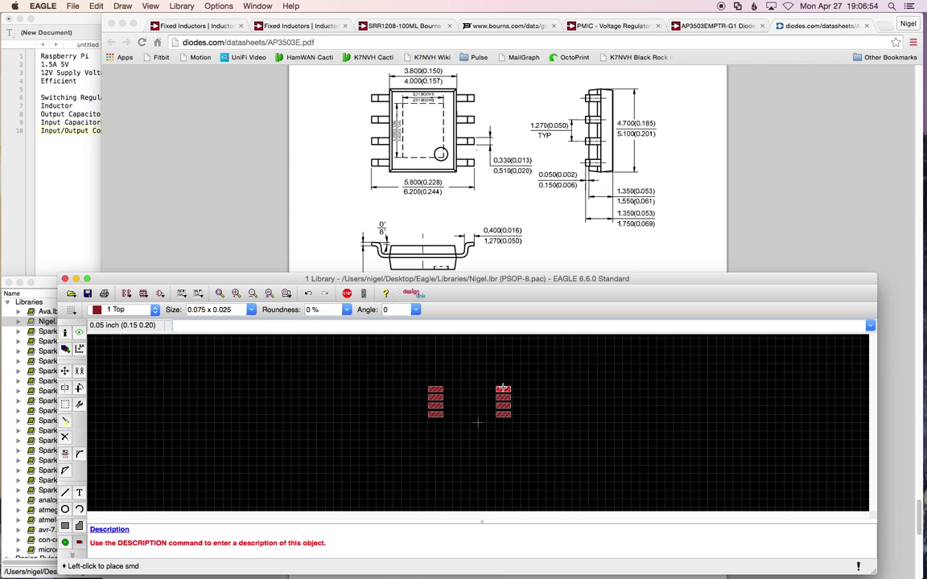
click(347, 293)
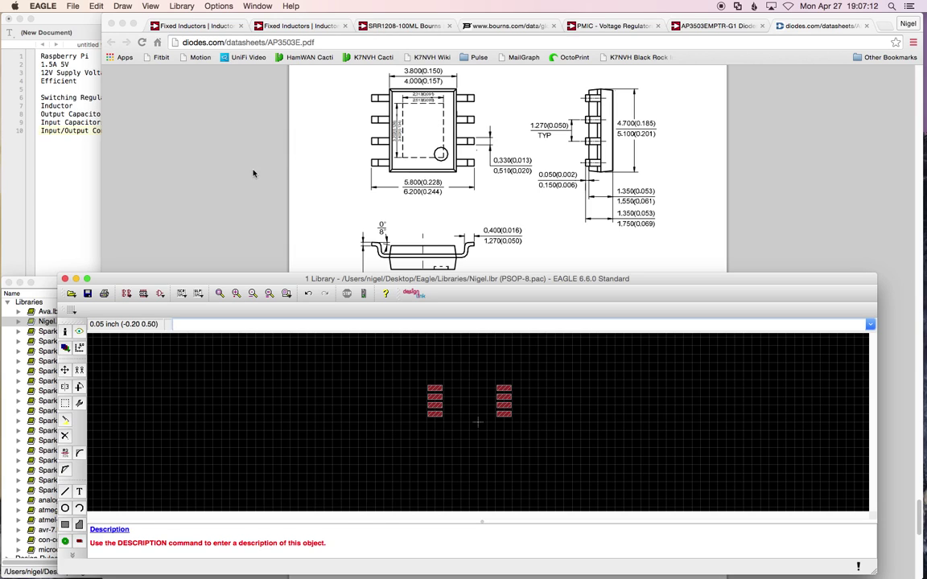
Switch to the datasheet in Chrome, enlarge it to 125%, and examine the PSOP-8 body and exposed-pad dimensions
click(230, 157)
mouse_move(817, 515)
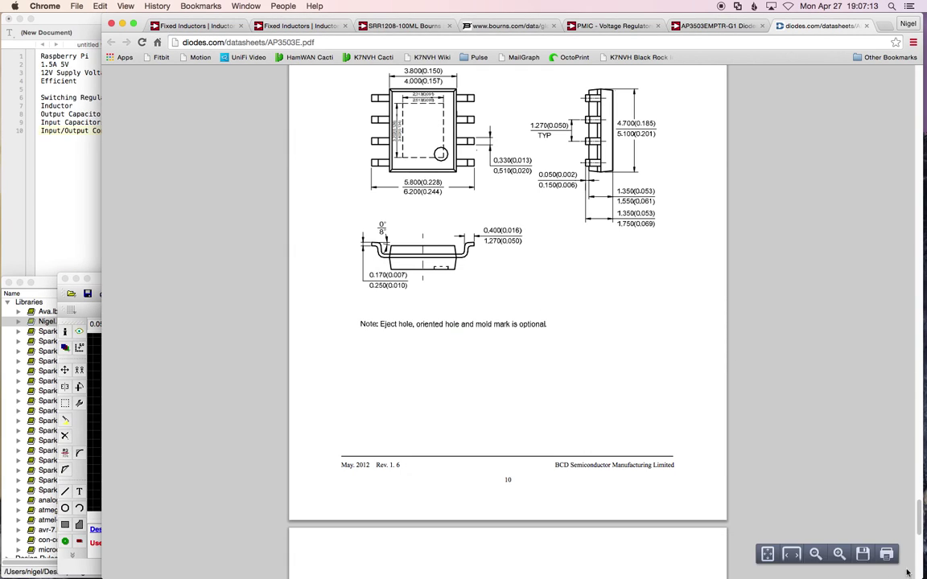
click(838, 553)
scroll(837, 555, up, 5)
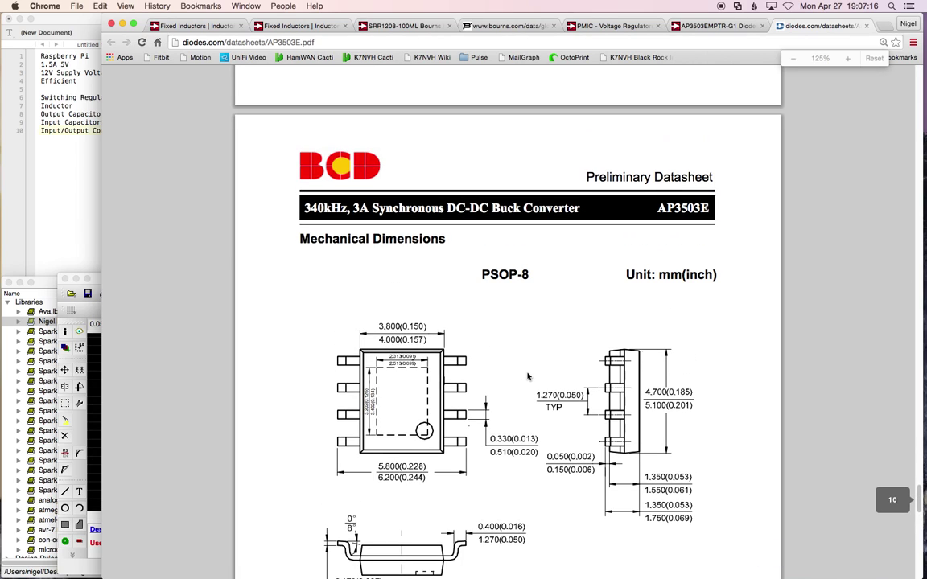
scroll(527, 376, down, 4)
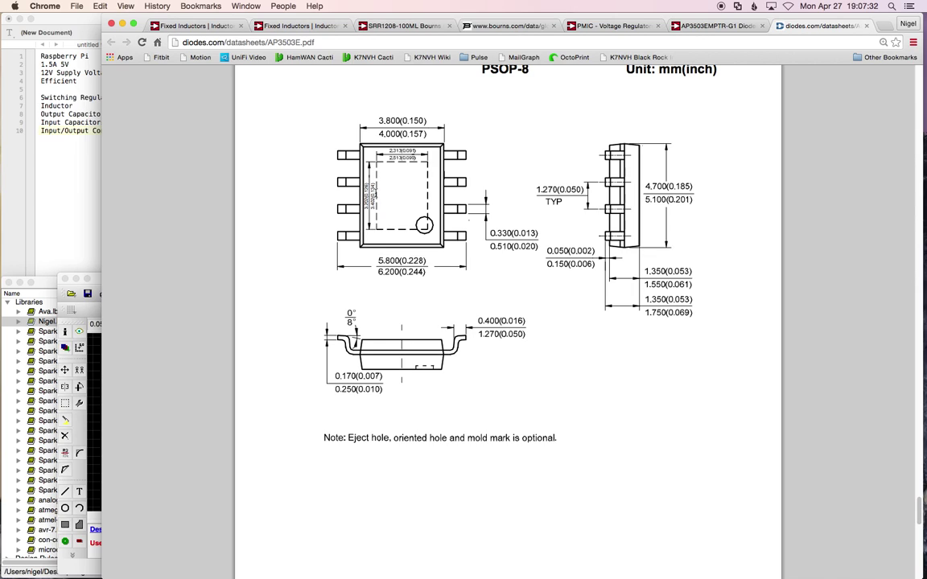
Return to EAGLE and place a 0.1 x 0.14 inch top-layer SMD pad at the package origin, ending the SMD command
click(95, 278)
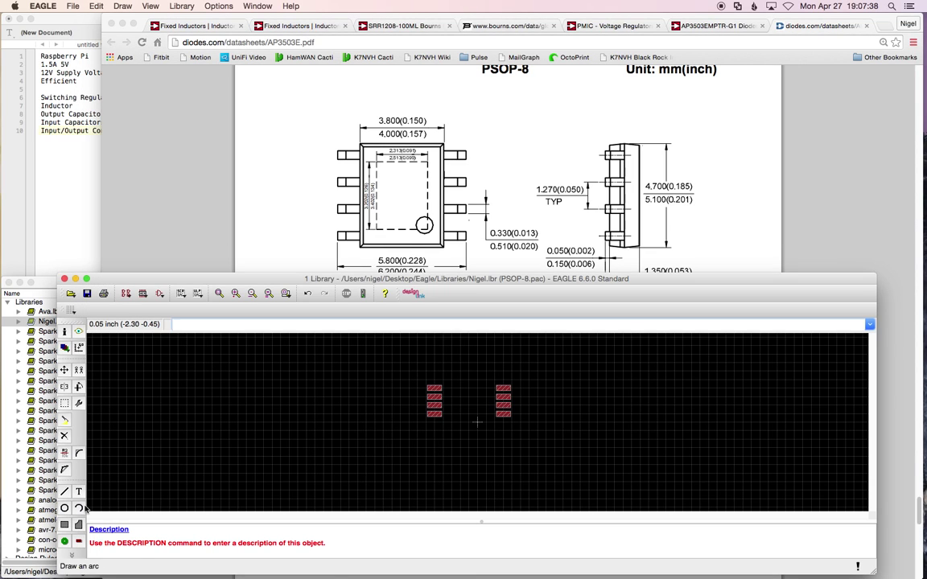
click(78, 540)
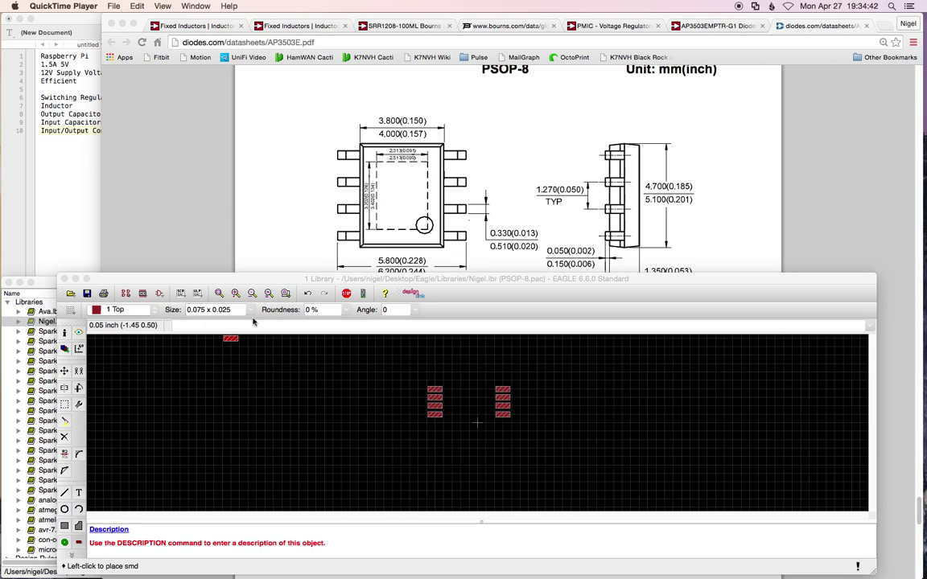
click(204, 312)
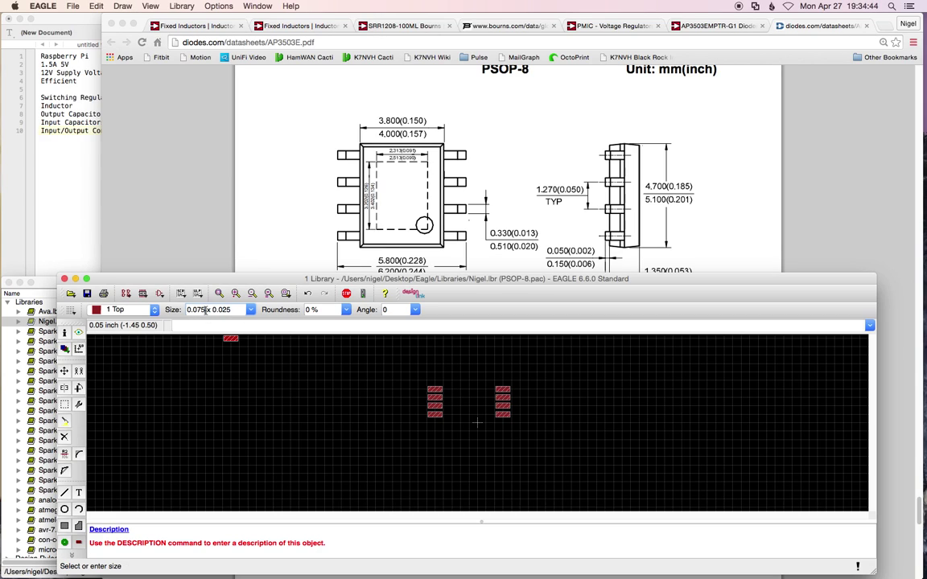
double_click(195, 311)
click(196, 311)
click(196, 311)
text(0.1)
click(212, 311)
text(14)
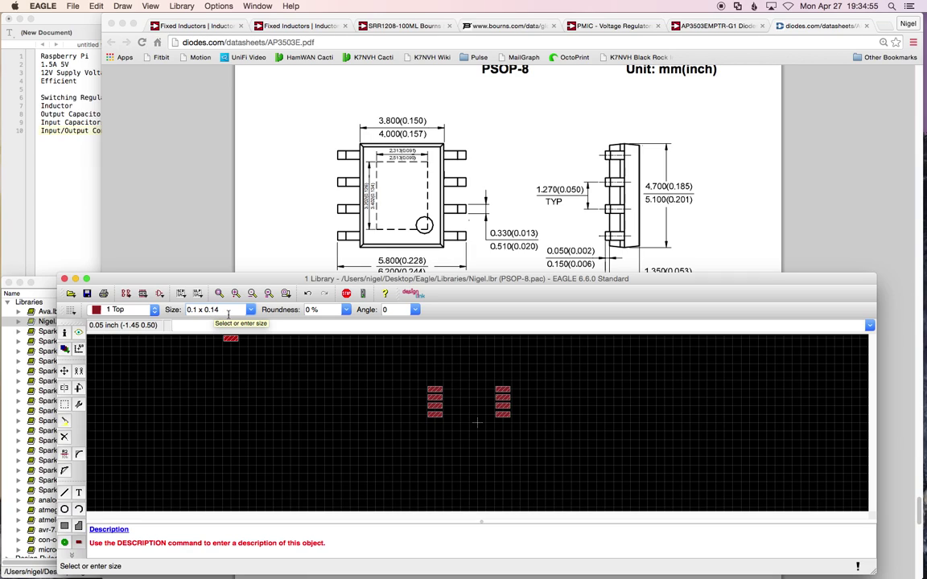
key(Return)
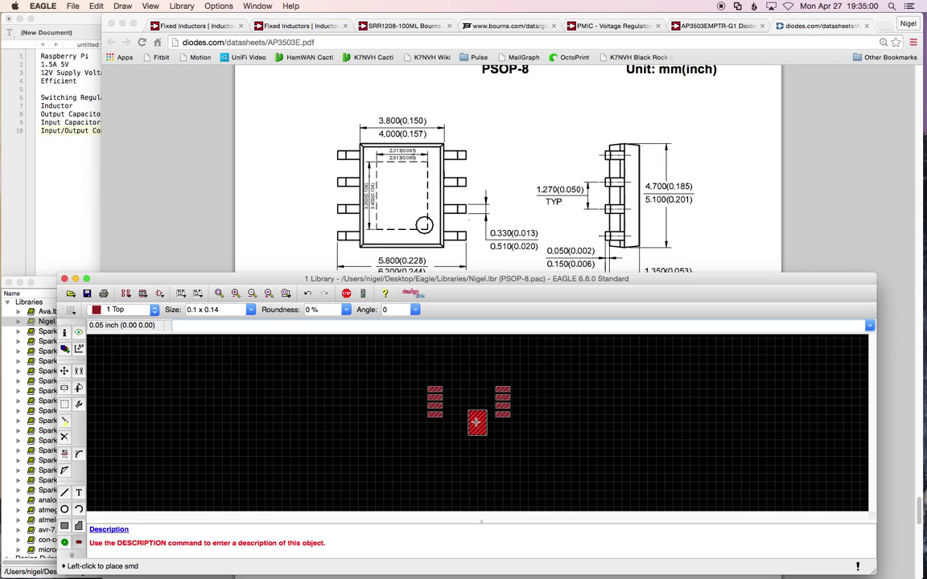
click(476, 423)
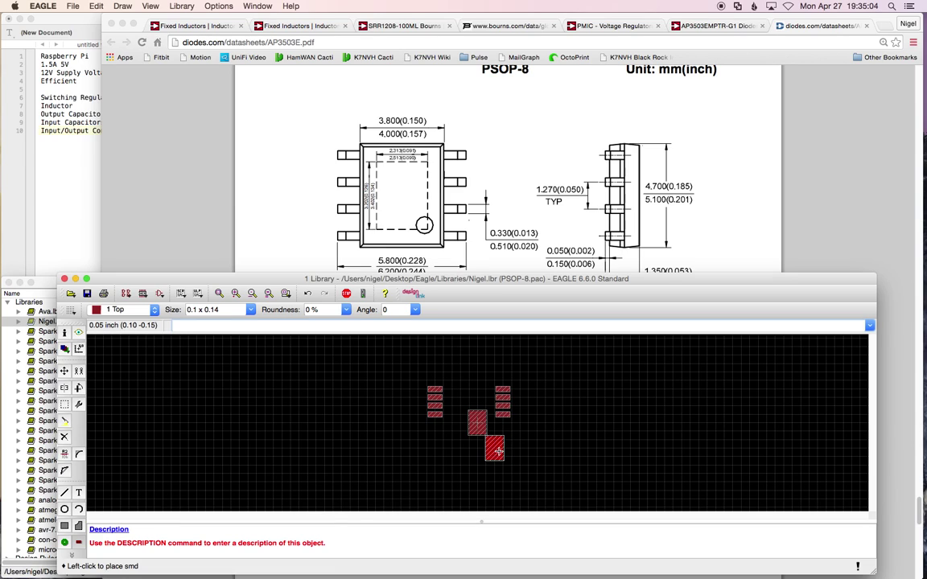
click(346, 294)
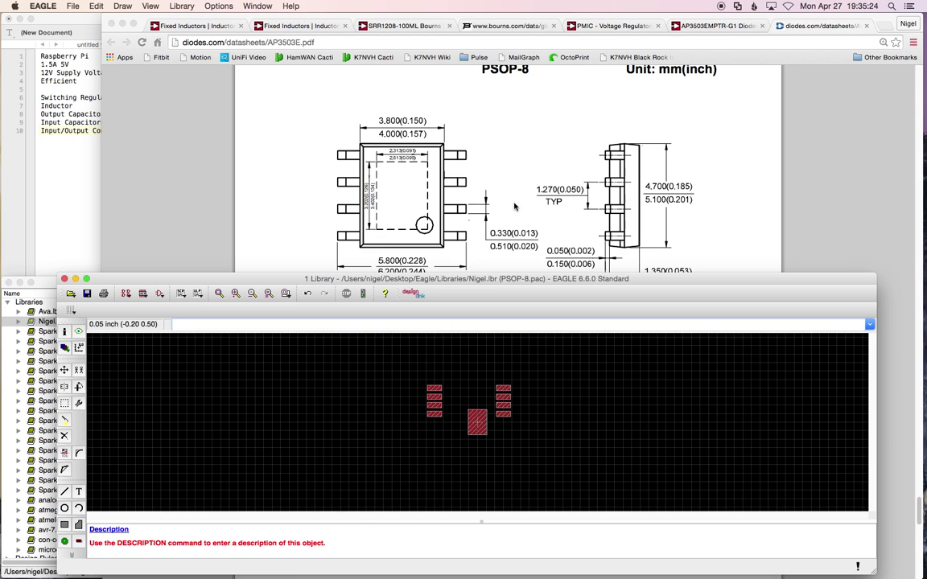
Move the four pads of the left column to X -0.15, spaced 0.05 inch from Y 0.05 down to -0.10
scroll(507, 208, down, 5)
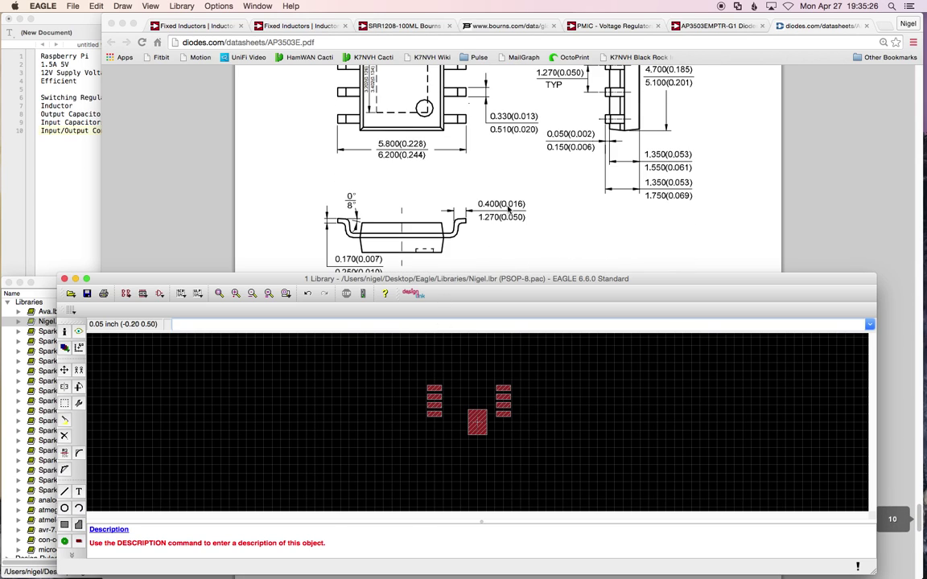
scroll(507, 209, up, 3)
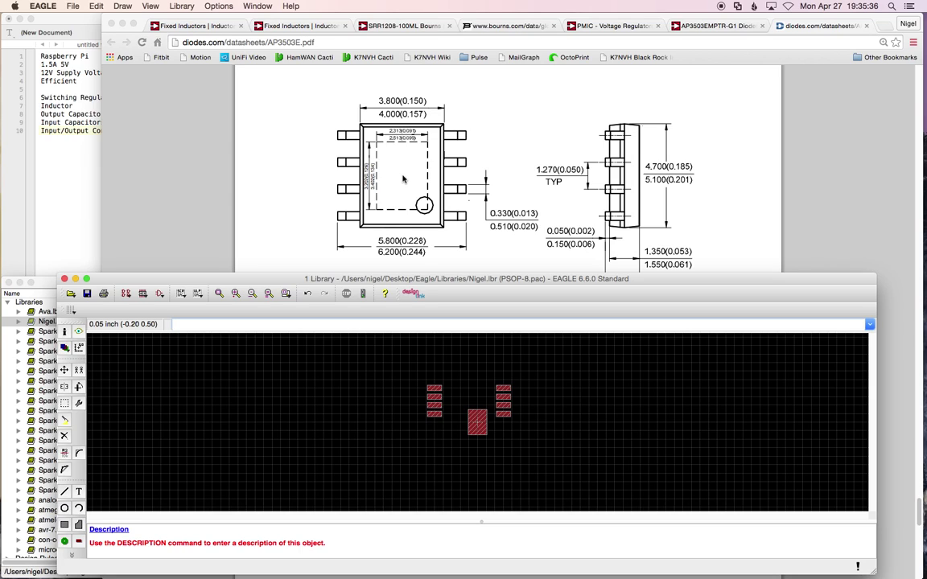
scroll(364, 162, up, 1)
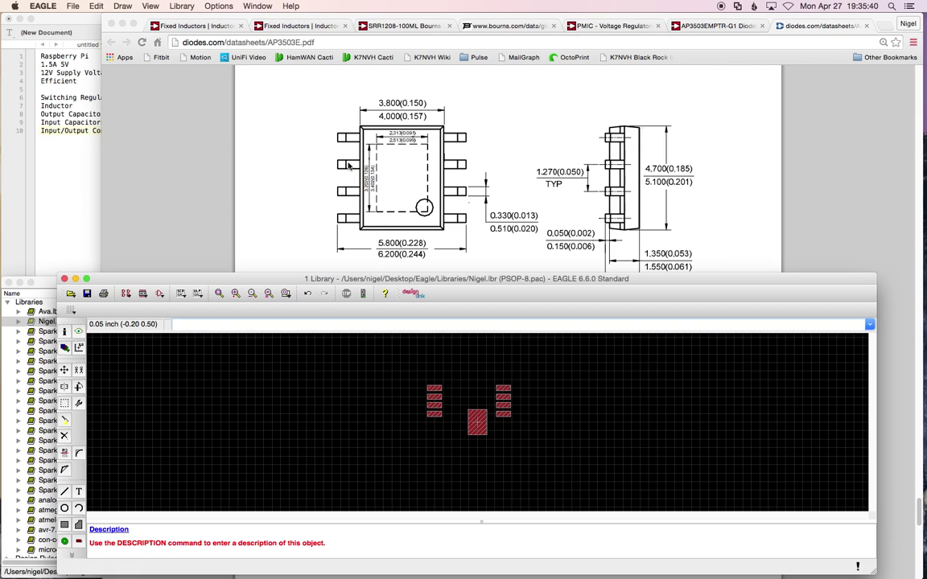
click(65, 371)
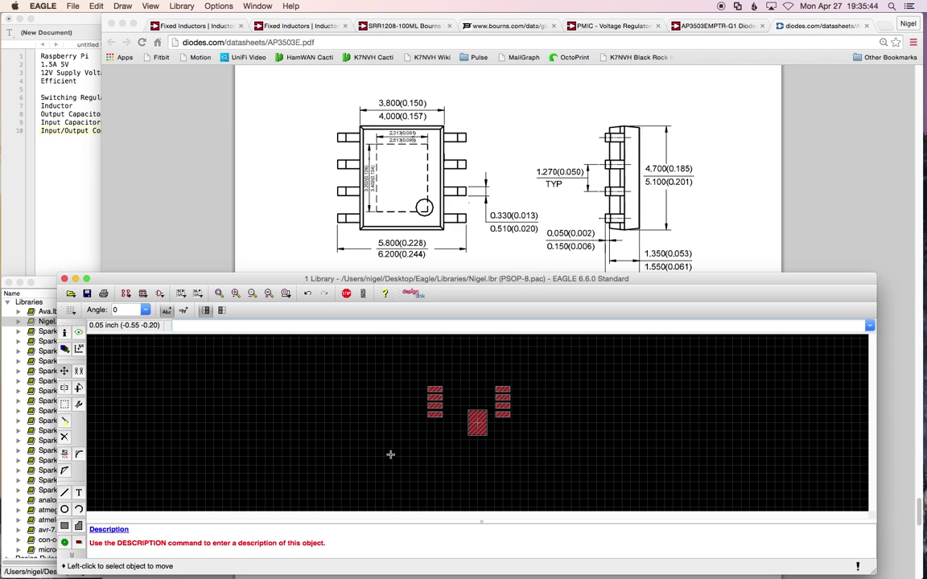
scroll(462, 429, up, 1)
scroll(461, 429, up, 1)
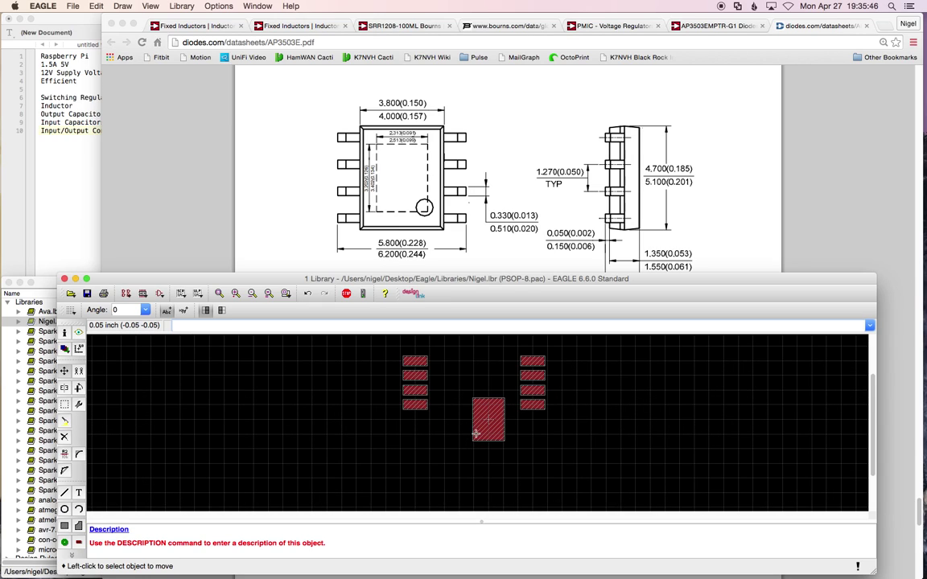
click(420, 405)
click(434, 464)
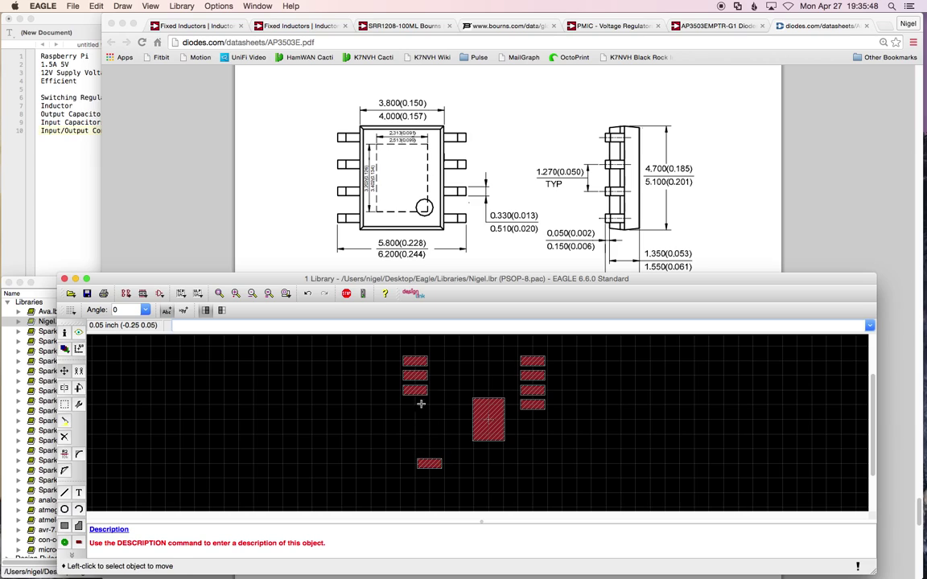
click(420, 390)
click(435, 448)
click(419, 375)
click(433, 419)
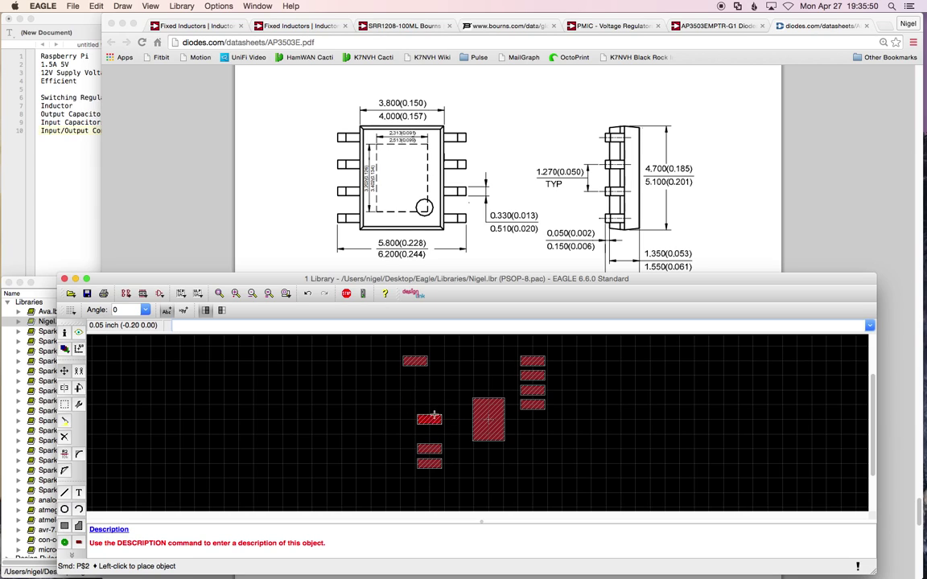
click(426, 361)
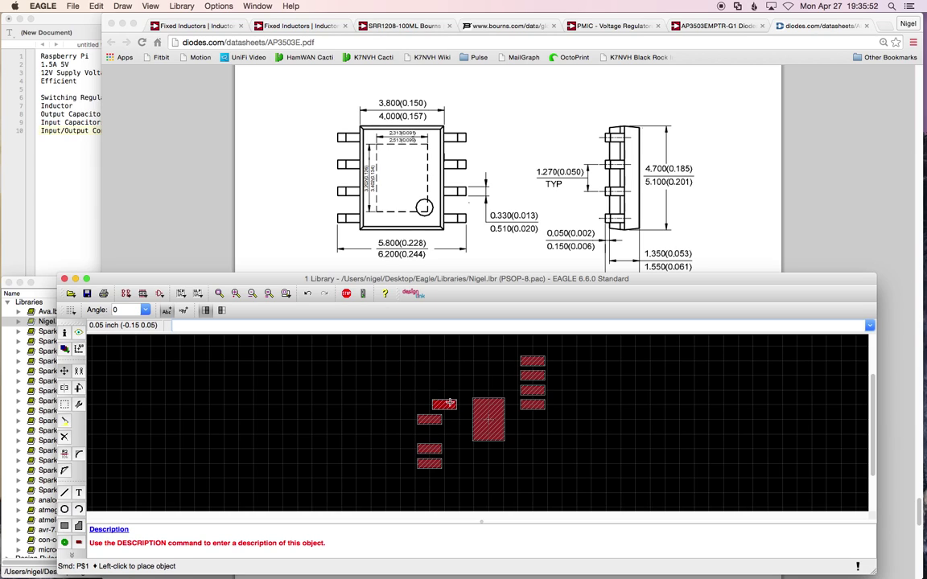
click(448, 405)
click(433, 419)
click(449, 419)
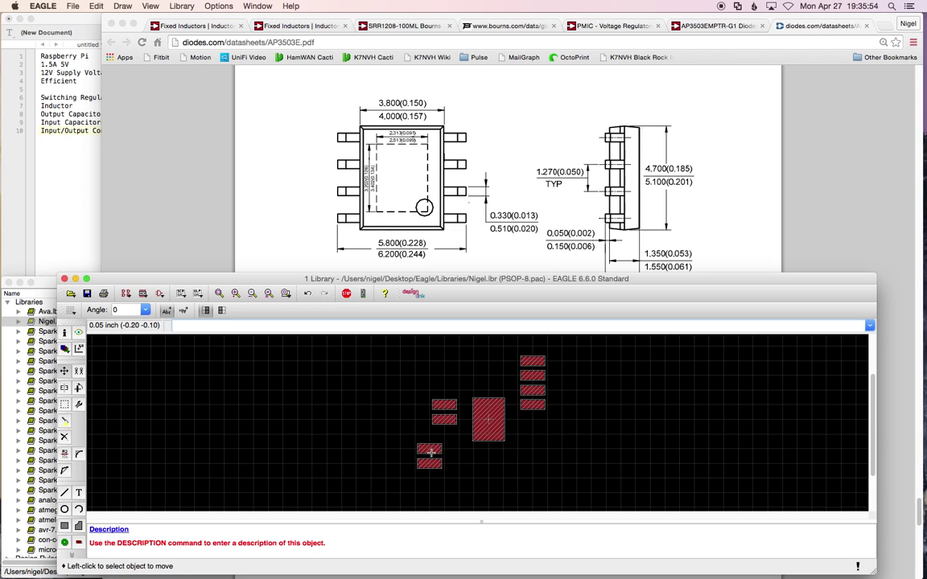
click(433, 448)
click(448, 435)
click(433, 463)
click(448, 449)
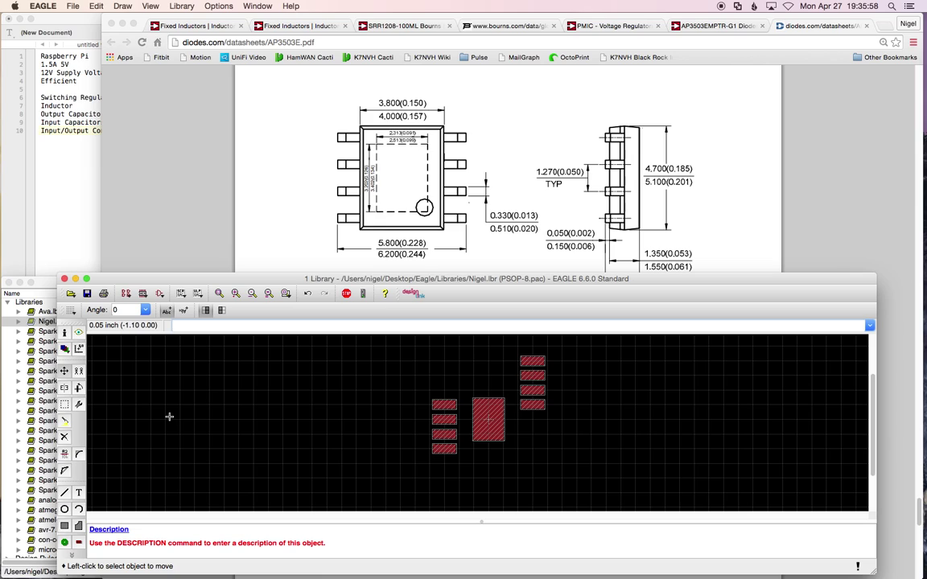
Group the four pads of the right column and move them down 0.15 inch, level with the left column
click(64, 404)
drag(515, 350, 561, 425)
key(F7)
ctrl+right_click(537, 389)
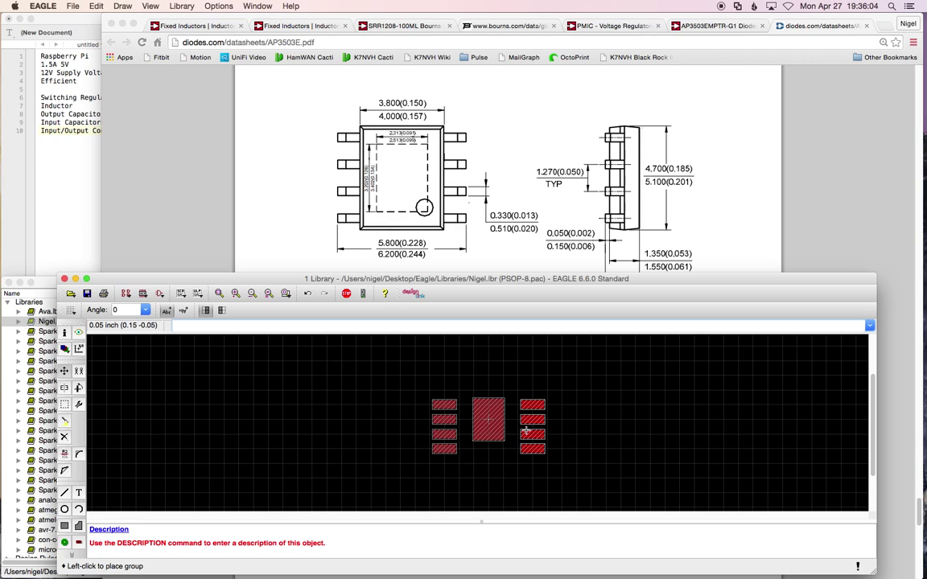
click(526, 432)
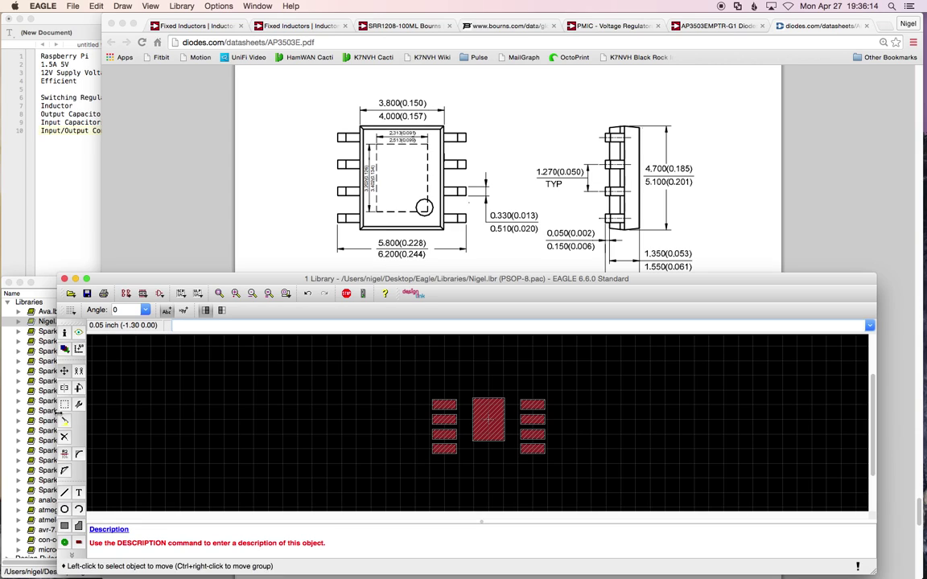
Try to reposition the four left-column pads as a group
click(64, 404)
drag(420, 386, 457, 466)
key(F7)
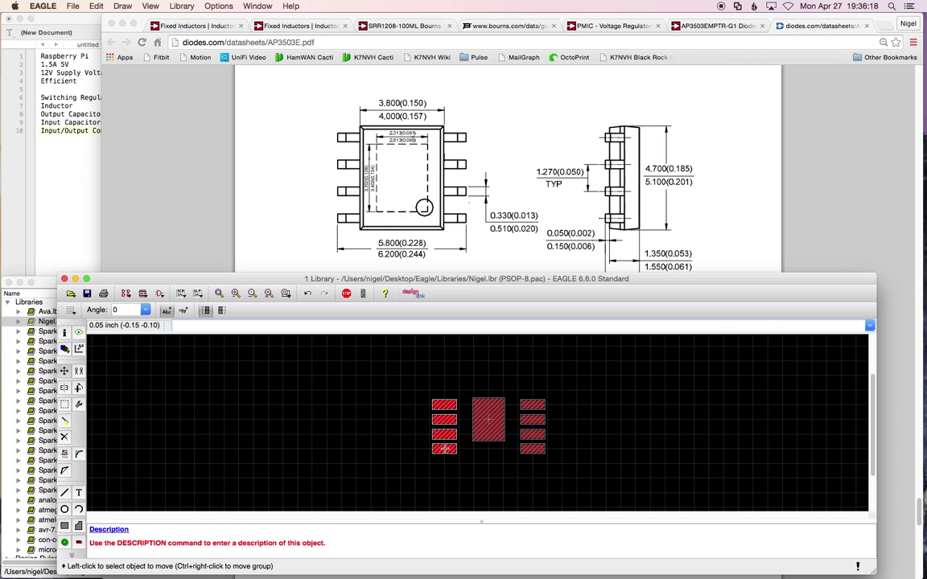
ctrl+right_click(445, 449)
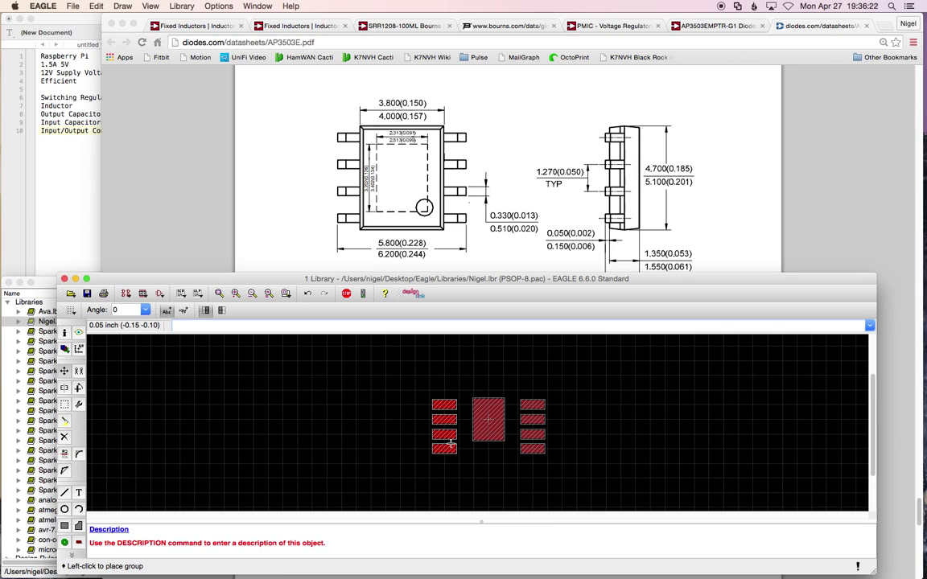
click(451, 443)
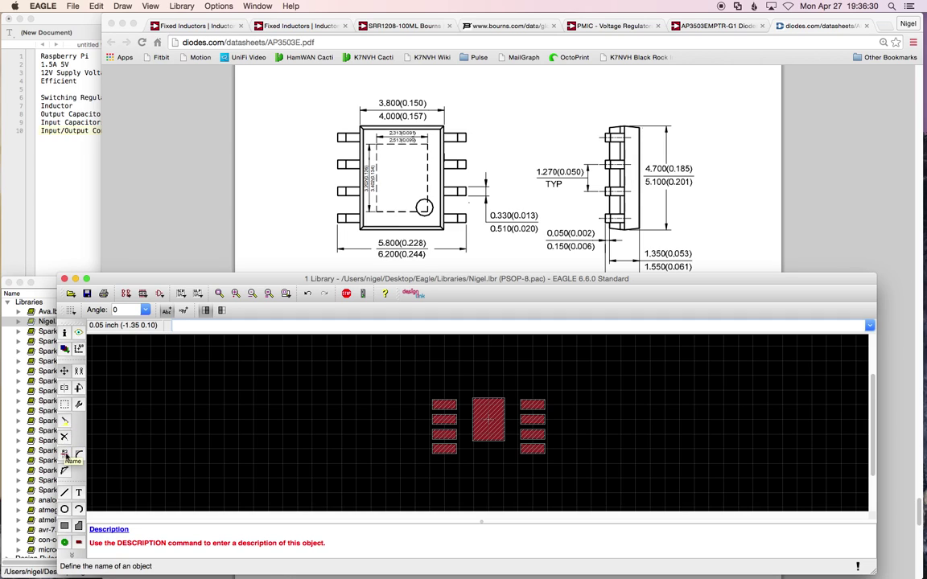
click(78, 407)
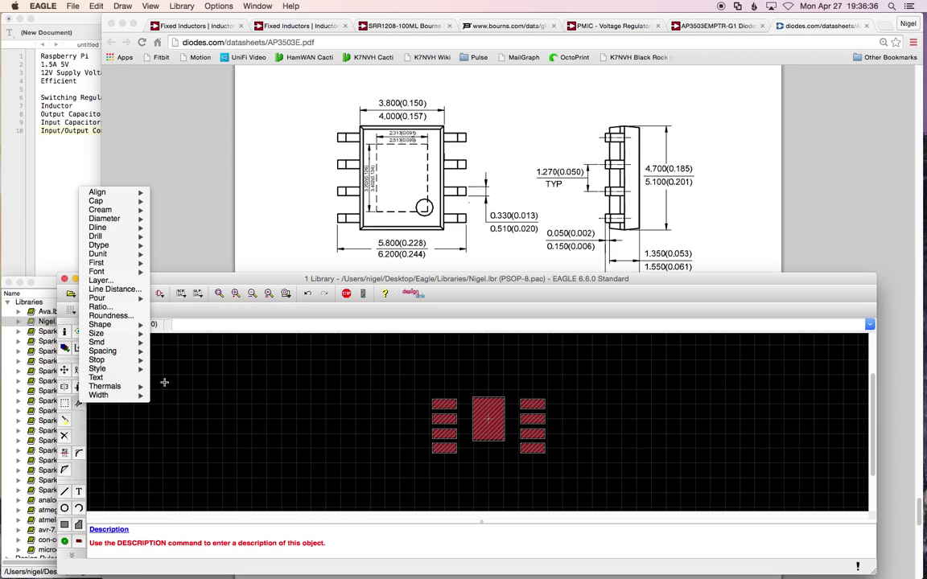
mouse_move(130, 389)
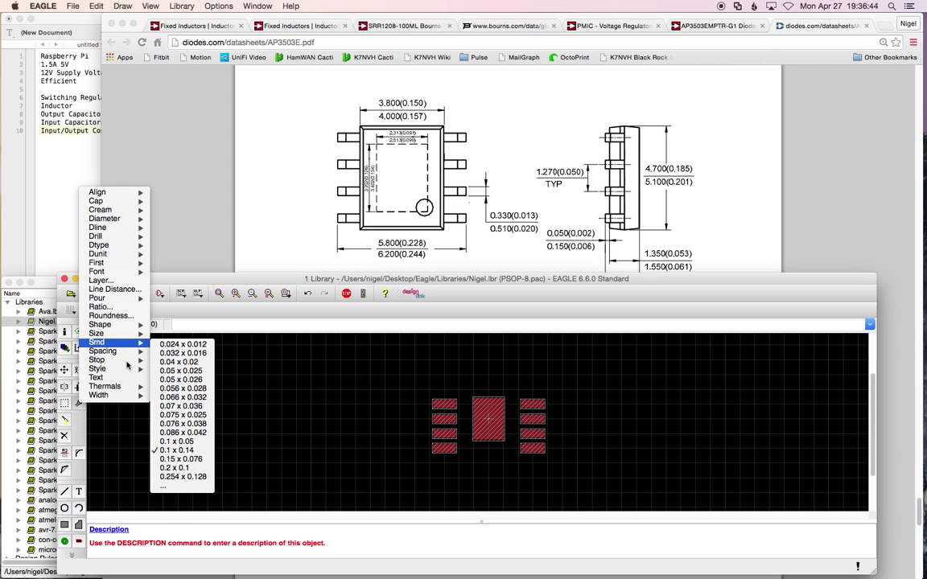
mouse_move(127, 353)
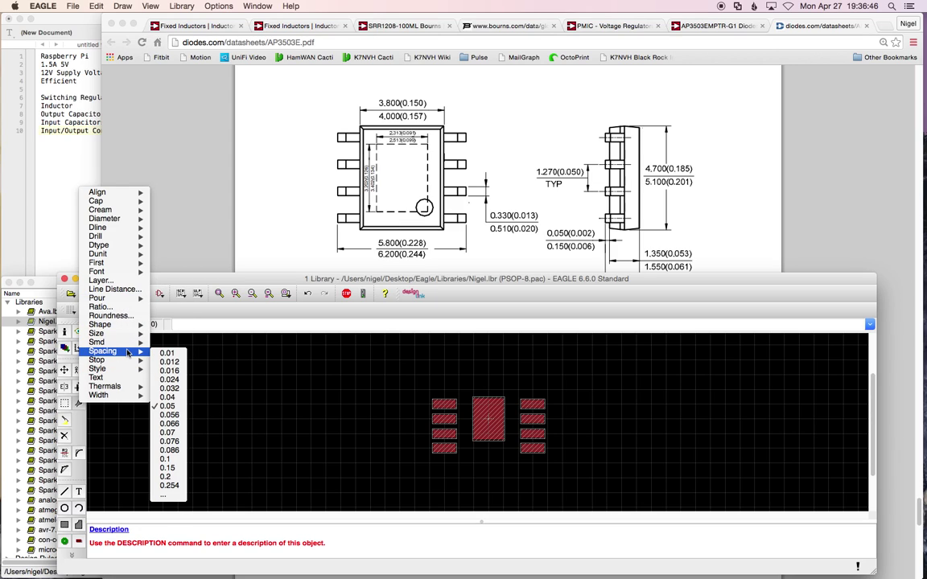
click(231, 250)
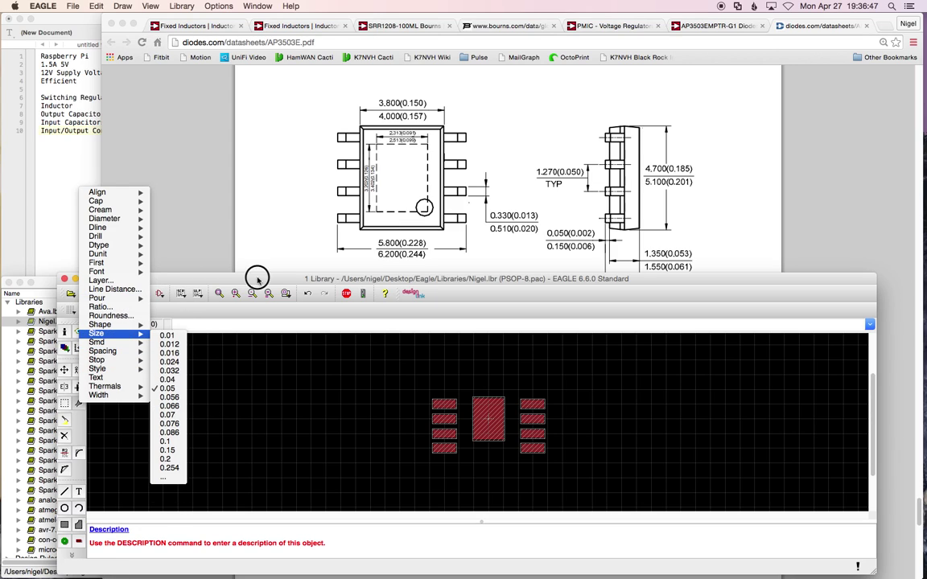
Open the properties of the left column's uppermost pad and apply a Y position of 0.1 inch
right_click(435, 404)
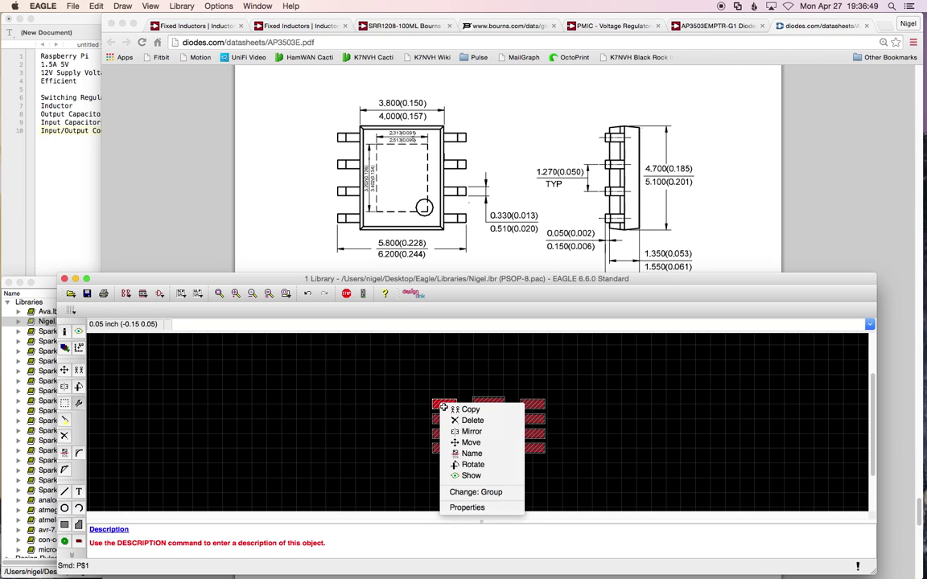
click(488, 508)
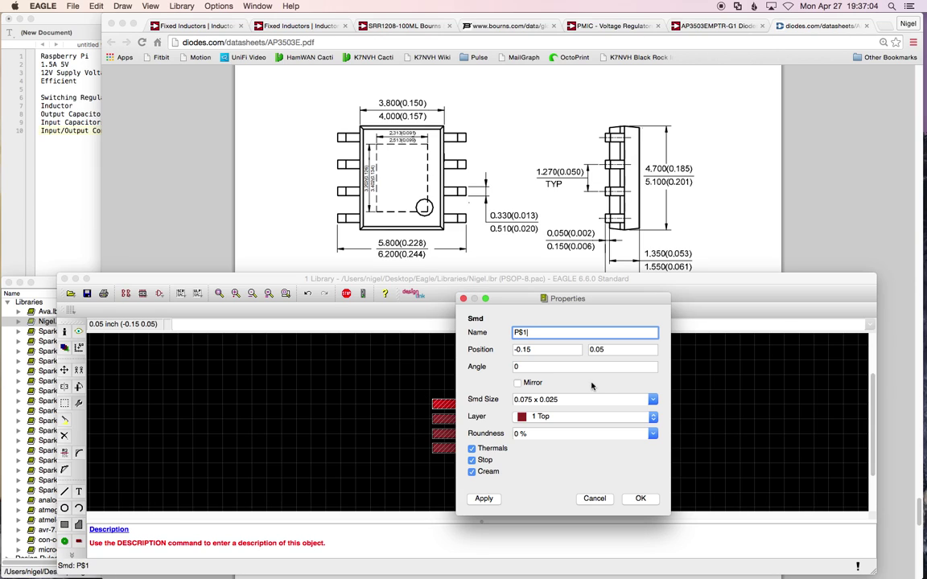
drag(474, 299, 622, 288)
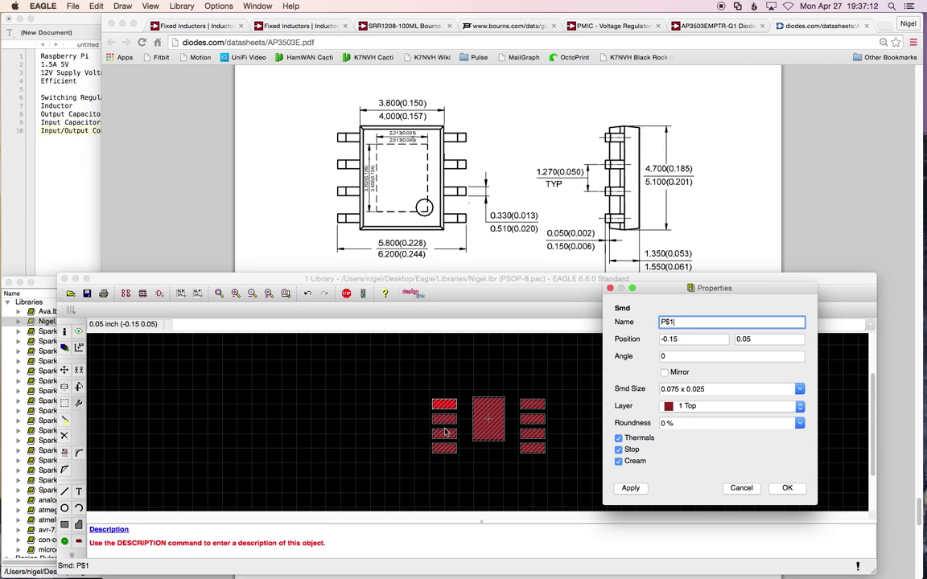
click(766, 340)
text(5)
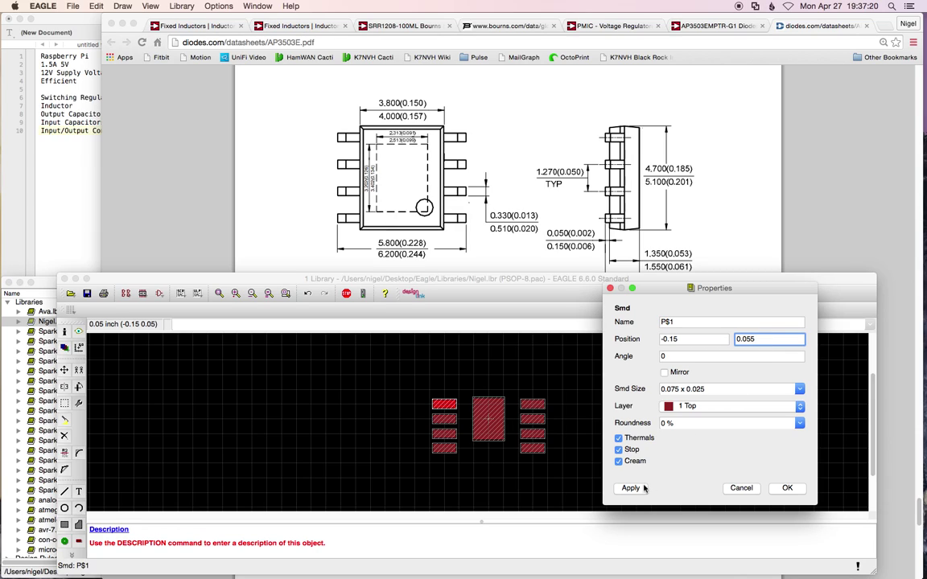
key(BackSpace)
click(746, 340)
click(632, 491)
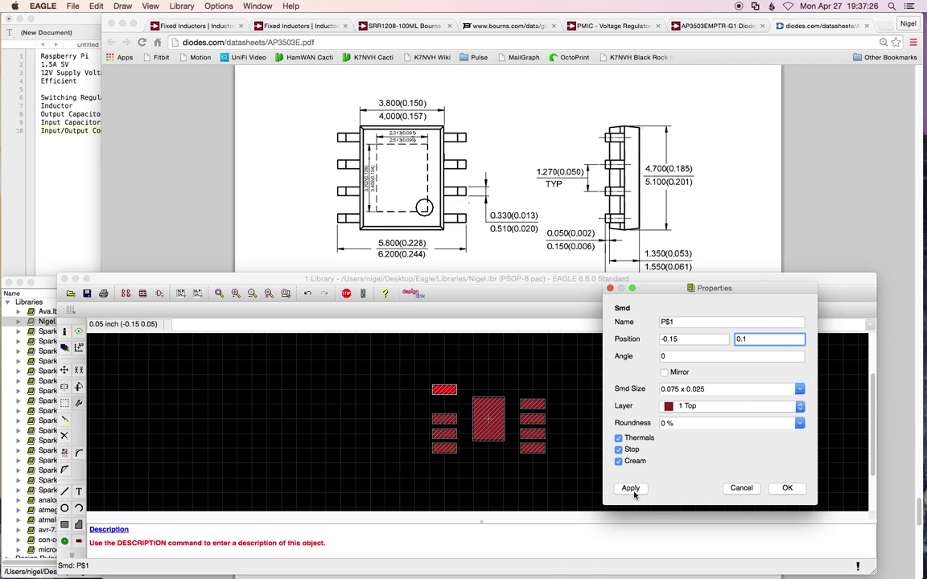
Set the uppermost left pad's Y position to 0.075 inch and accept its properties
click(743, 339)
key(BackSpace)
text(75)
click(631, 489)
click(751, 339)
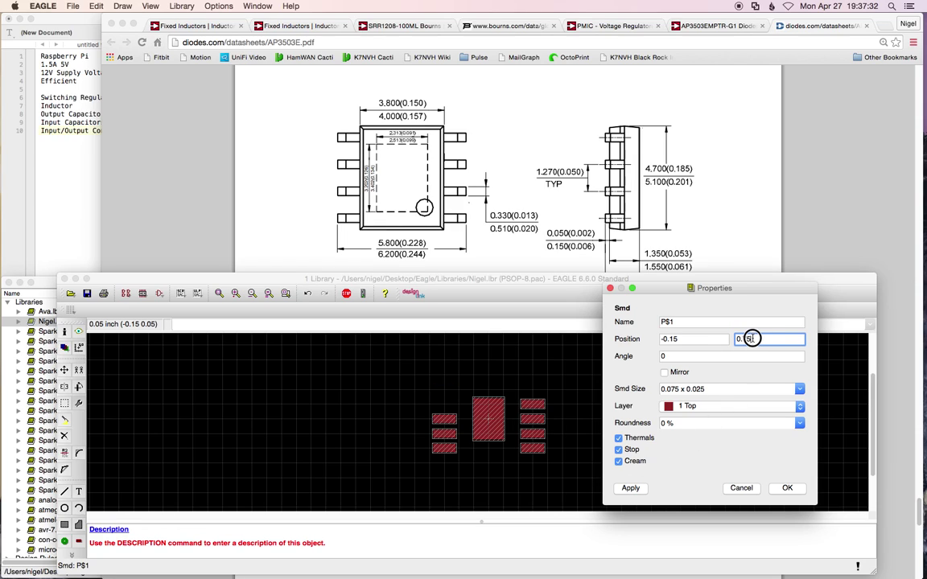
text(5)
click(631, 488)
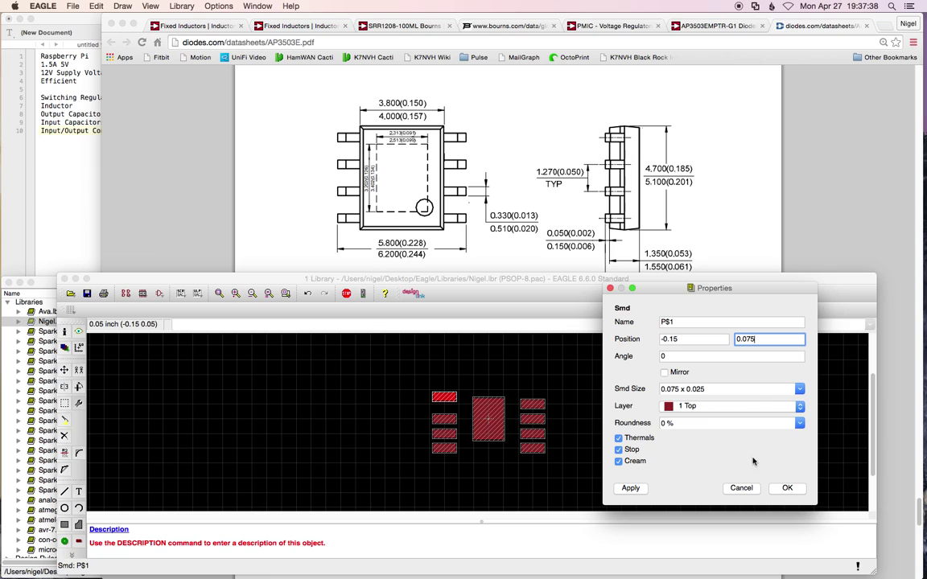
click(787, 488)
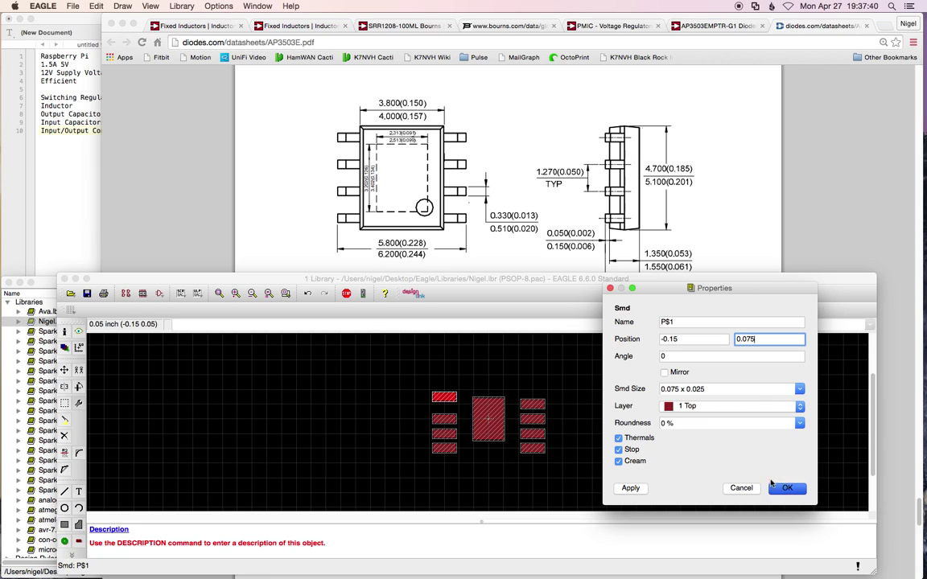
Set the Y position of the second pad from the top in the left column to 0.025 inch
right_click(445, 419)
click(509, 524)
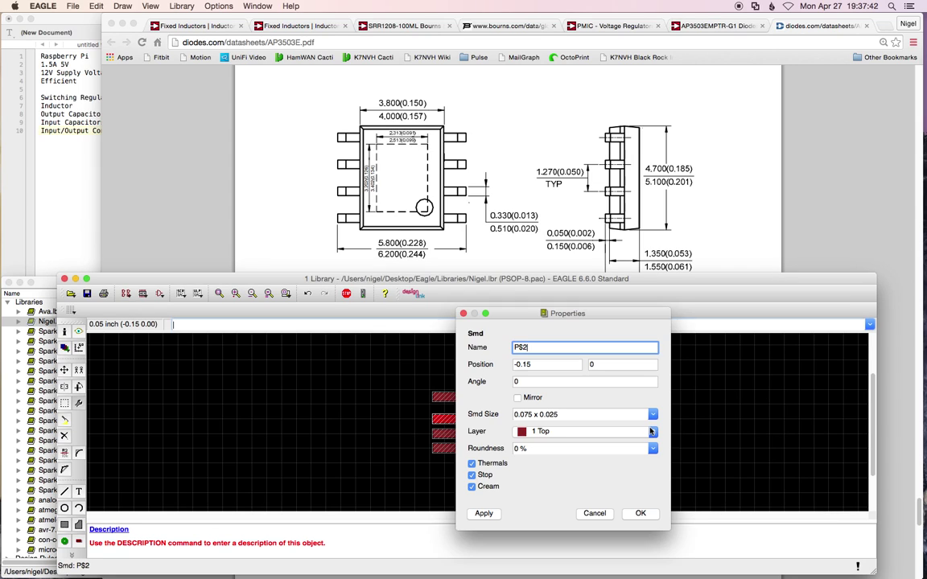
click(635, 364)
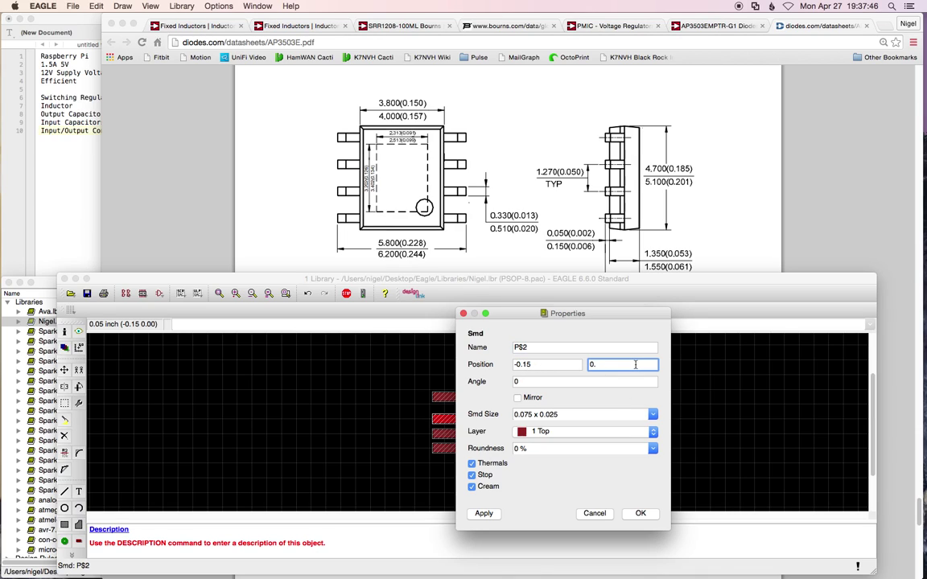
text(.025)
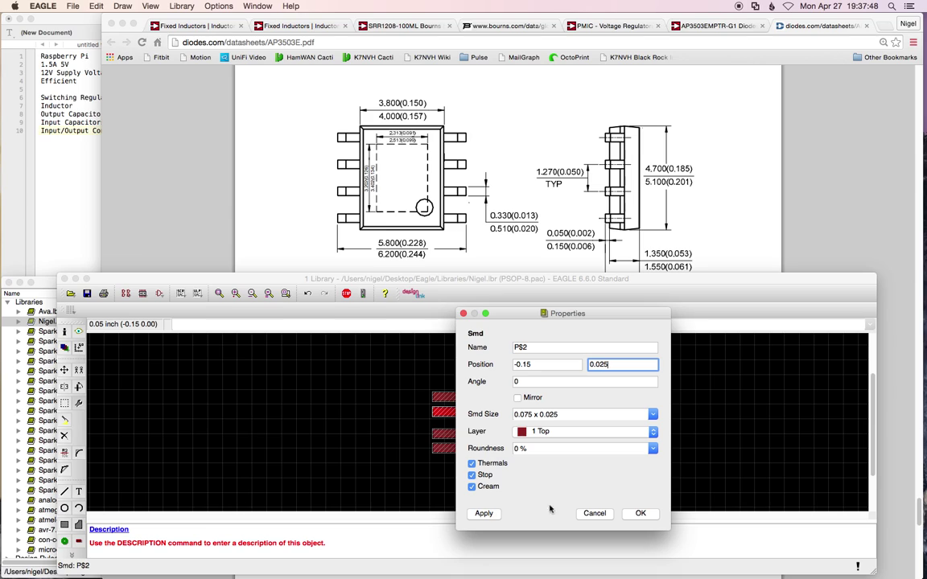
click(638, 514)
Set the Y position of the third pad from the top in the left column to -0.025 inch
right_click(453, 438)
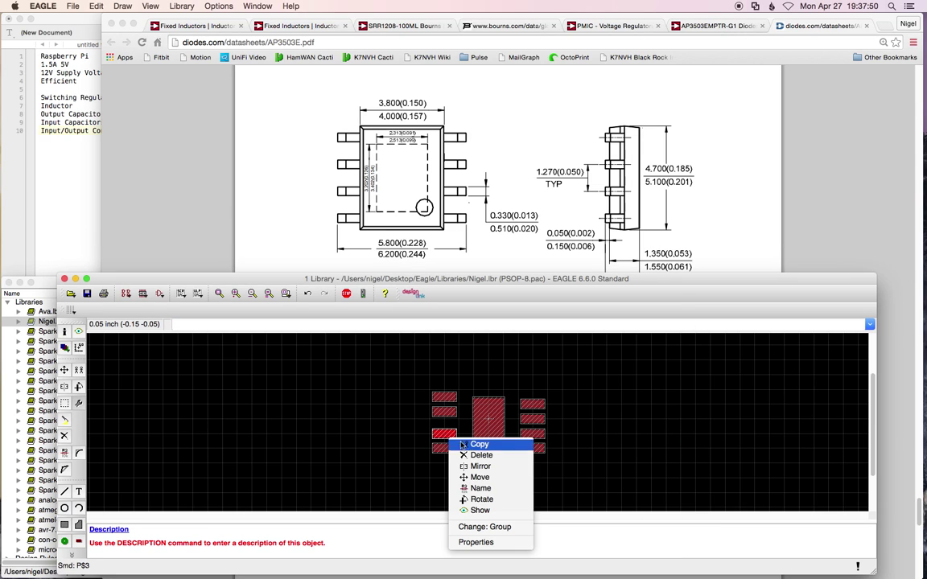
click(497, 542)
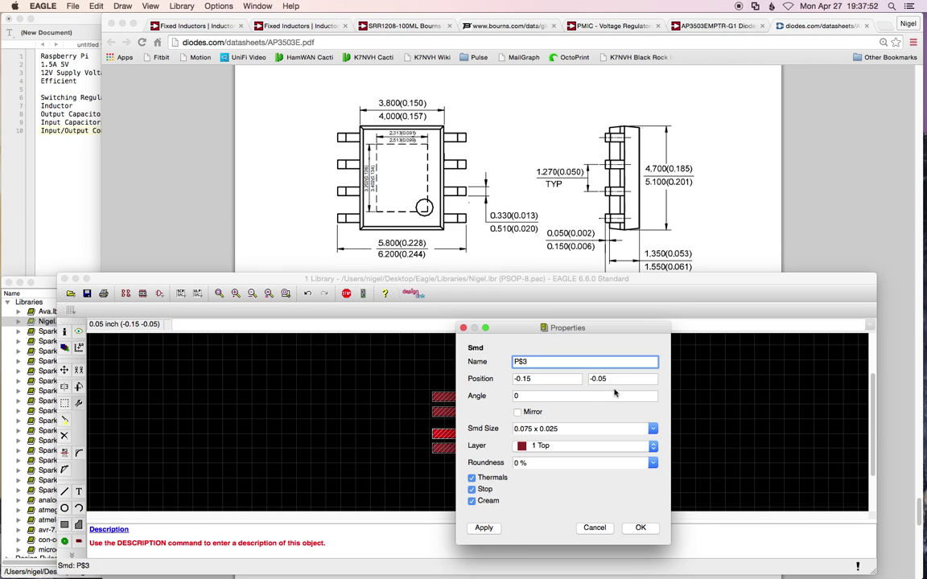
click(619, 381)
drag(616, 381, 601, 381)
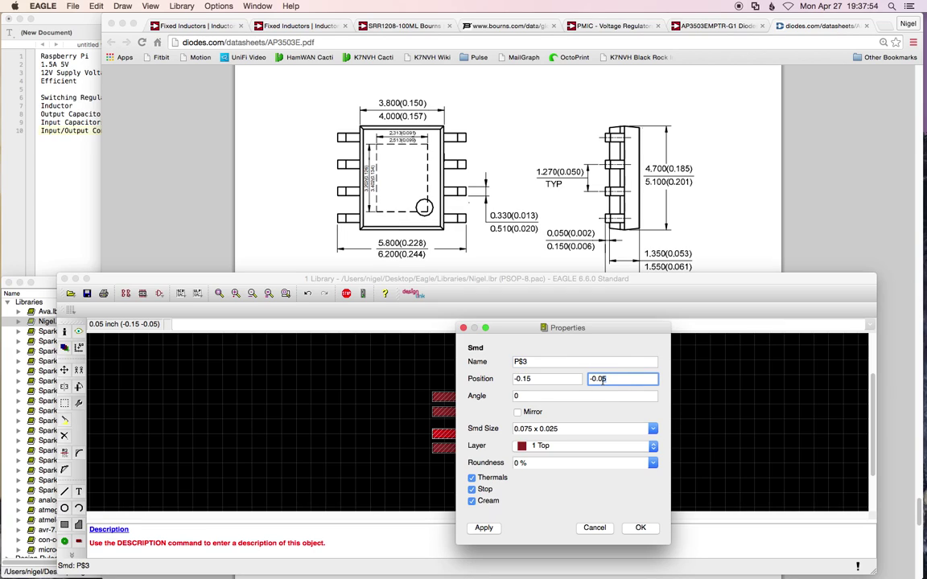
text(75)
text(25)
click(486, 529)
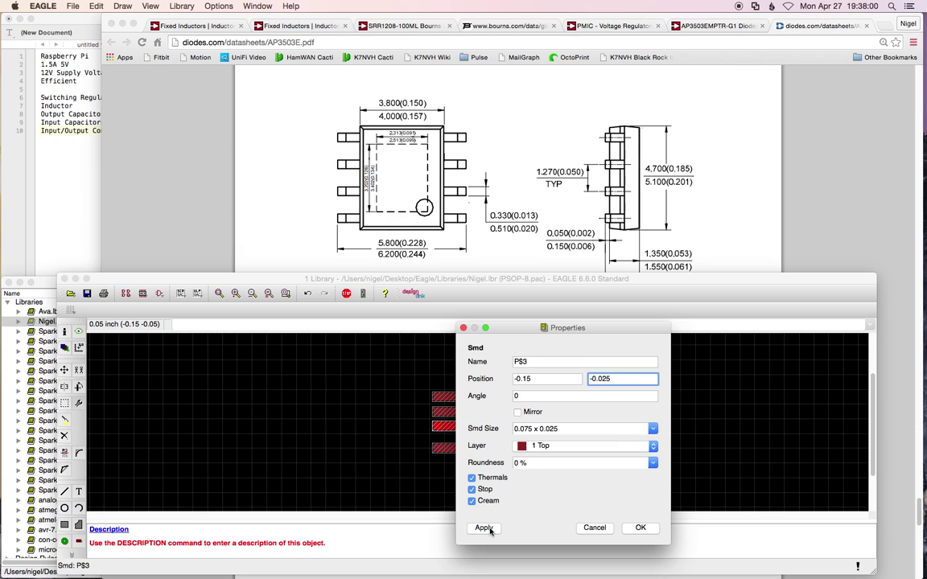
click(642, 528)
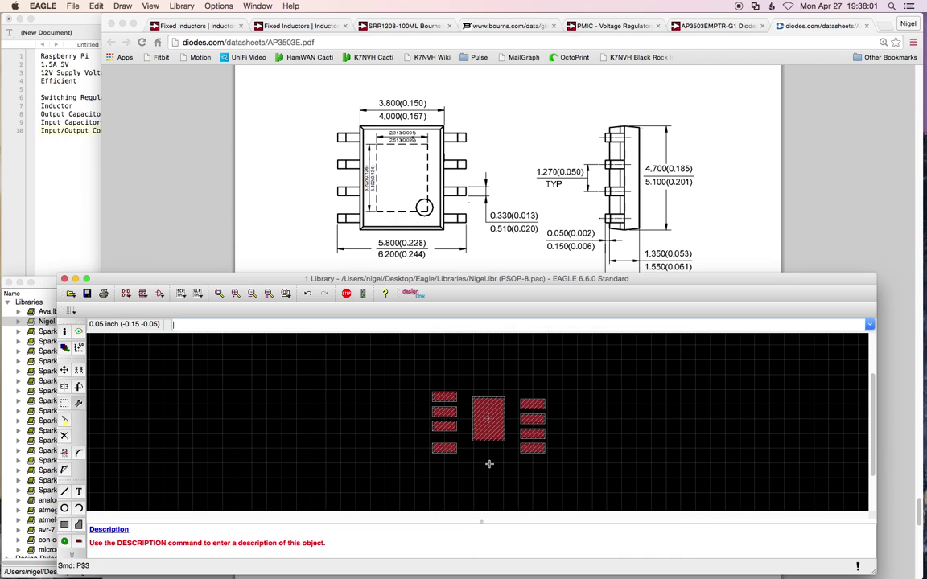
Set the Y position of the left column's lowest pad to -0.075 inch
right_click(447, 450)
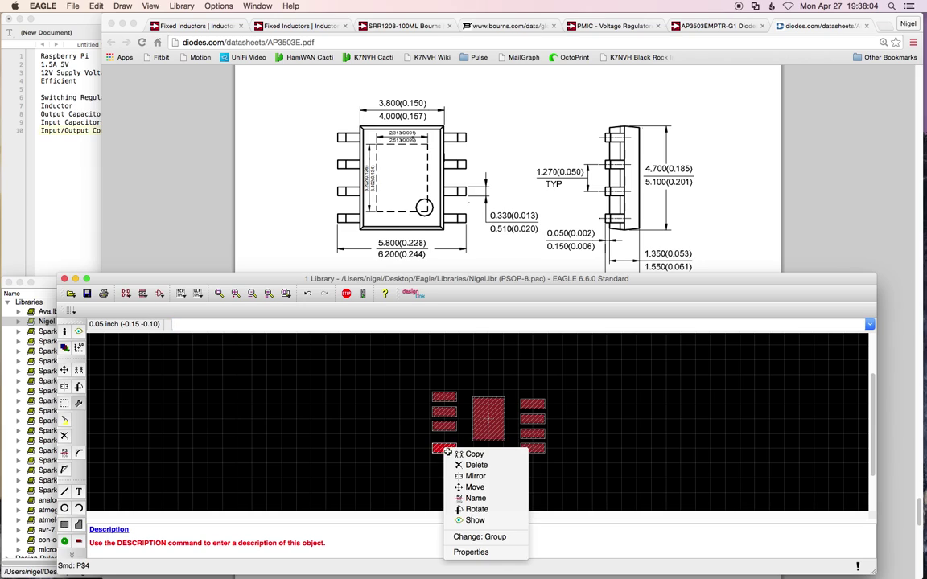
click(471, 552)
click(599, 394)
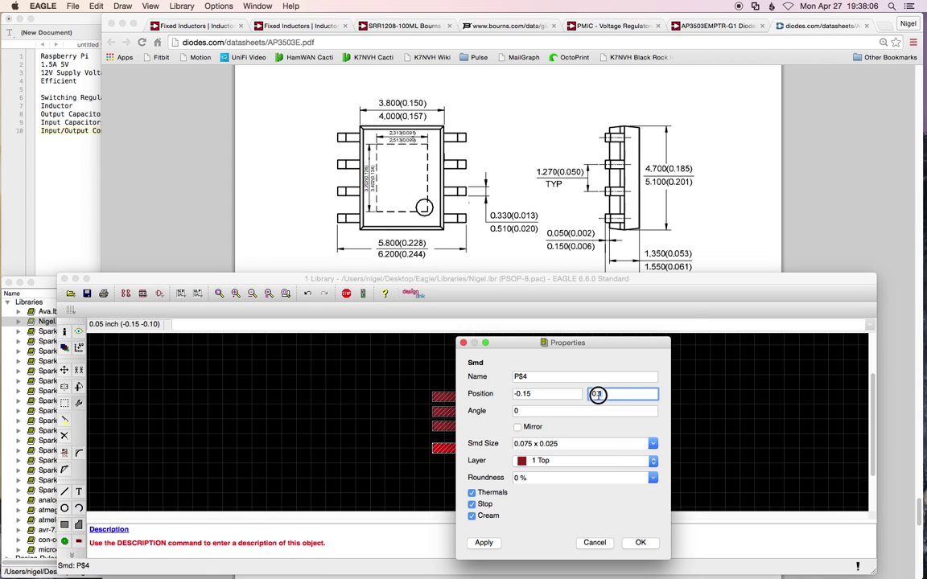
key(BackSpace)
text(75)
click(599, 393)
text(0)
click(640, 543)
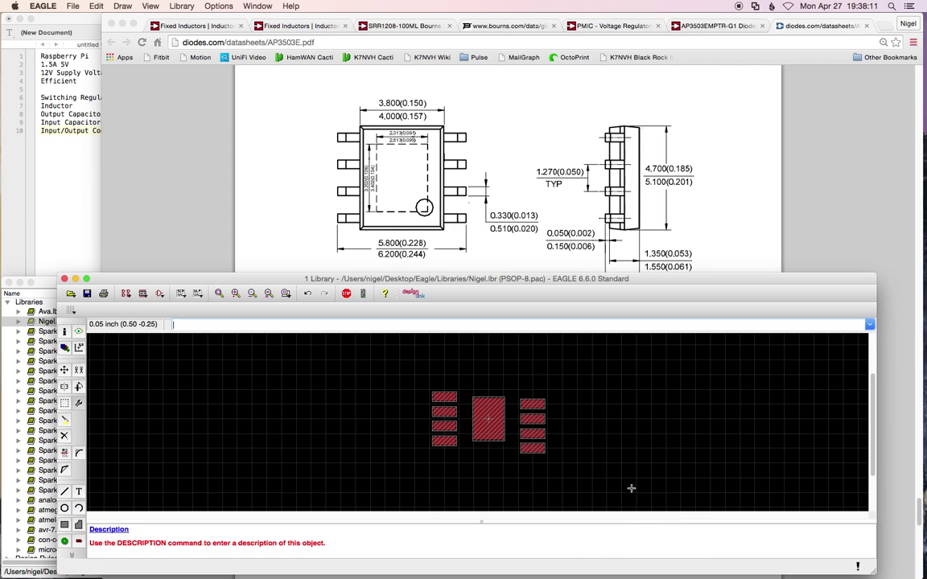
Set the Y position of the right column's uppermost pad to 0.075 inch
right_click(534, 404)
click(560, 508)
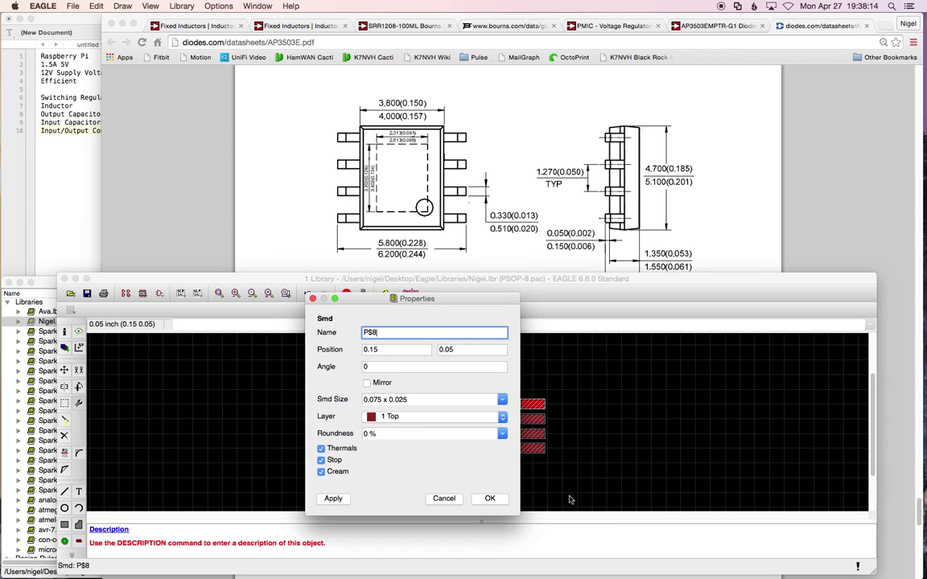
click(449, 350)
text(7)
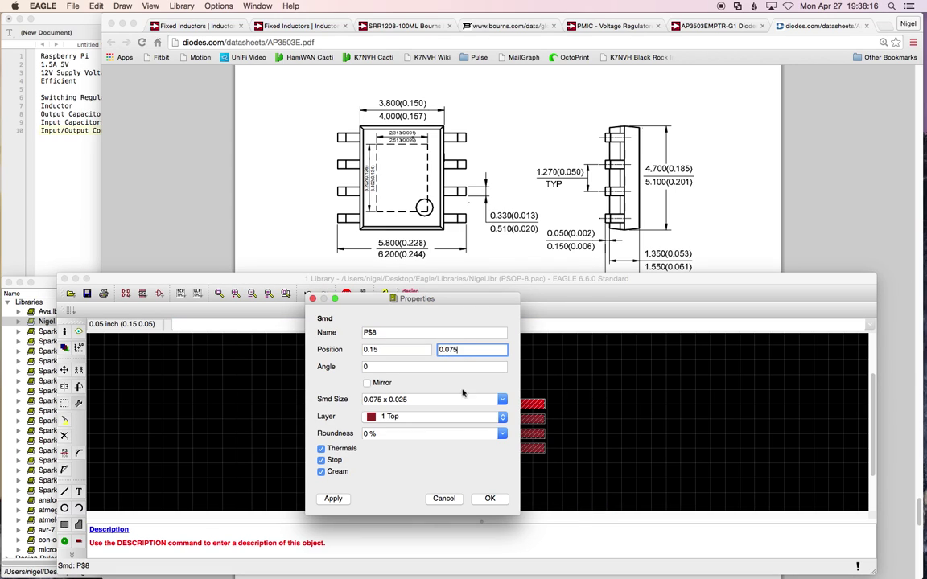
click(489, 498)
Set the Y position of the second pad from the top in the right column to 0.025 inch
right_click(526, 422)
click(560, 521)
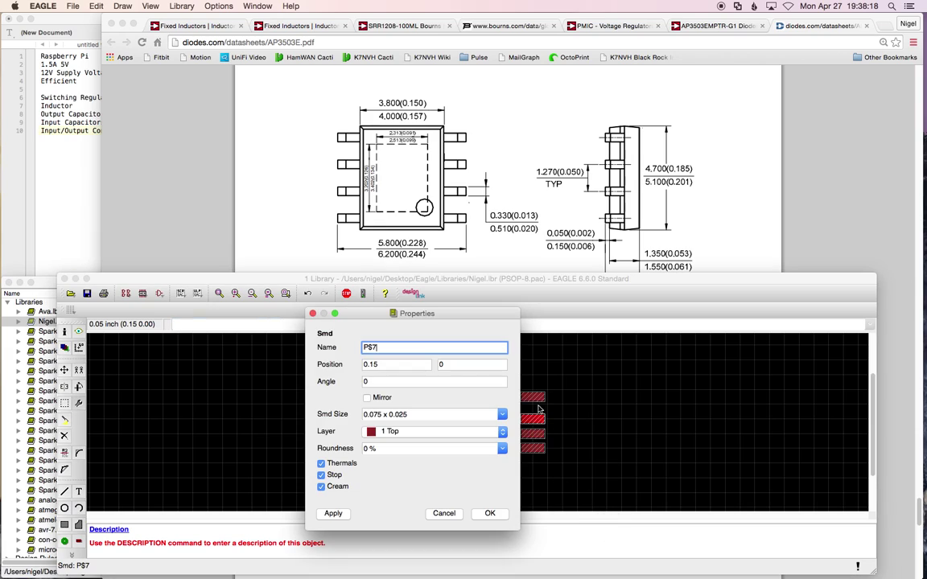
click(456, 365)
text(.2)
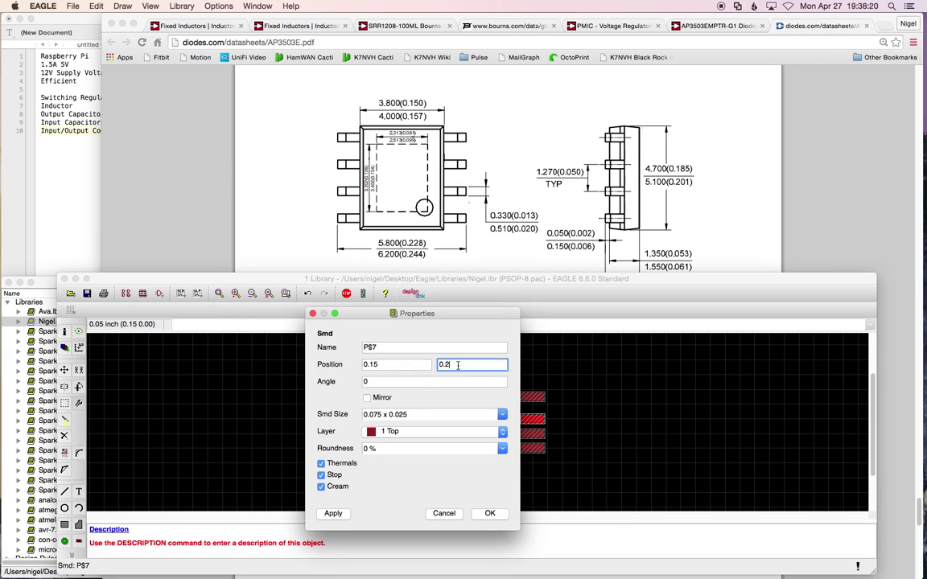
key(BackSpace)
text(025)
click(492, 512)
Set the Y position of the third pad from the top in the right column to -0.025 inch
right_click(471, 388)
click(515, 490)
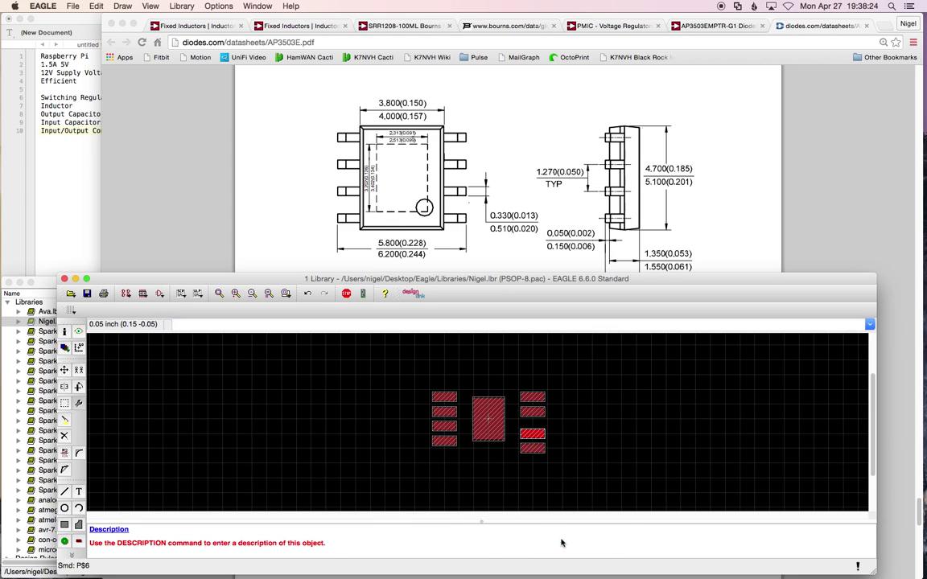
click(457, 379)
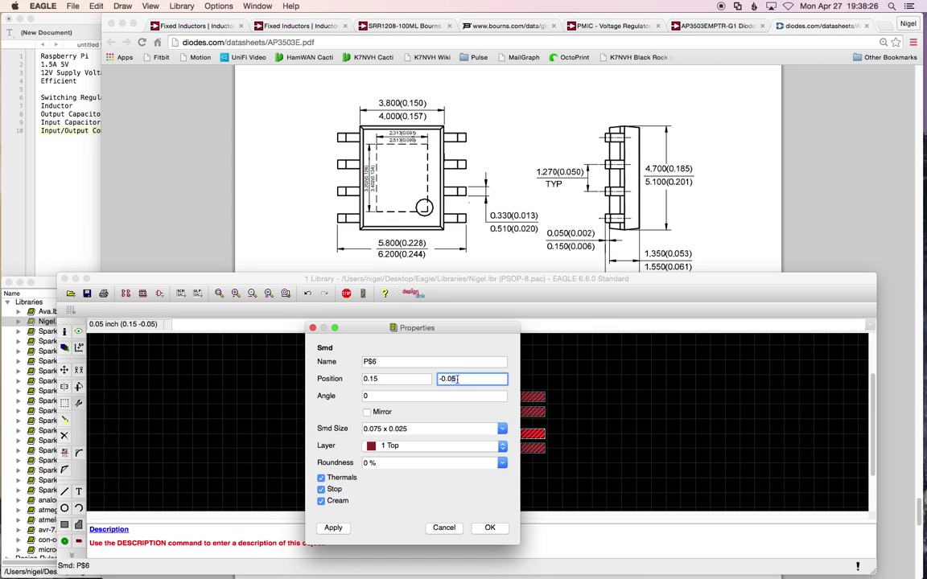
text(-0.035)
click(490, 527)
Set the Y position of the right column's lowest pad to -0.075 inch
right_click(531, 448)
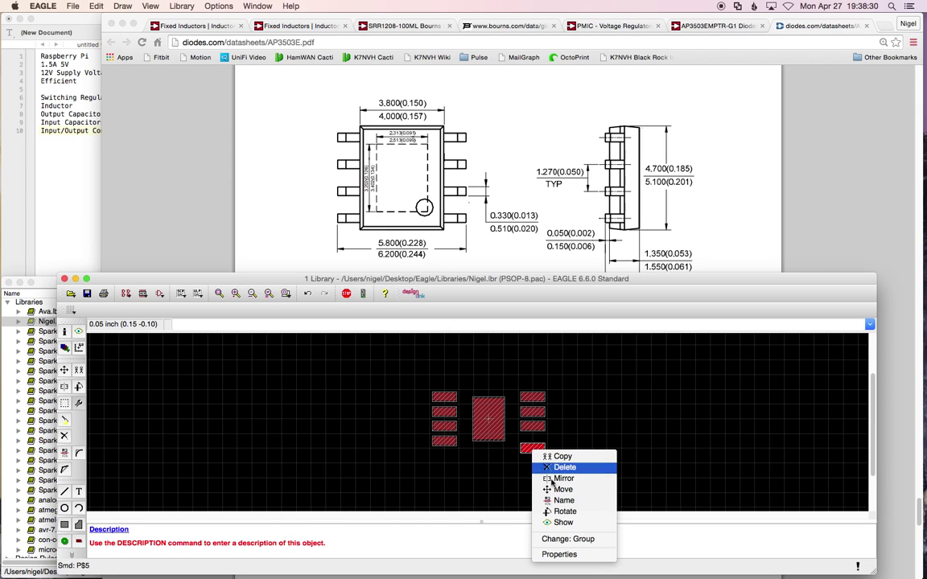
click(563, 552)
click(453, 392)
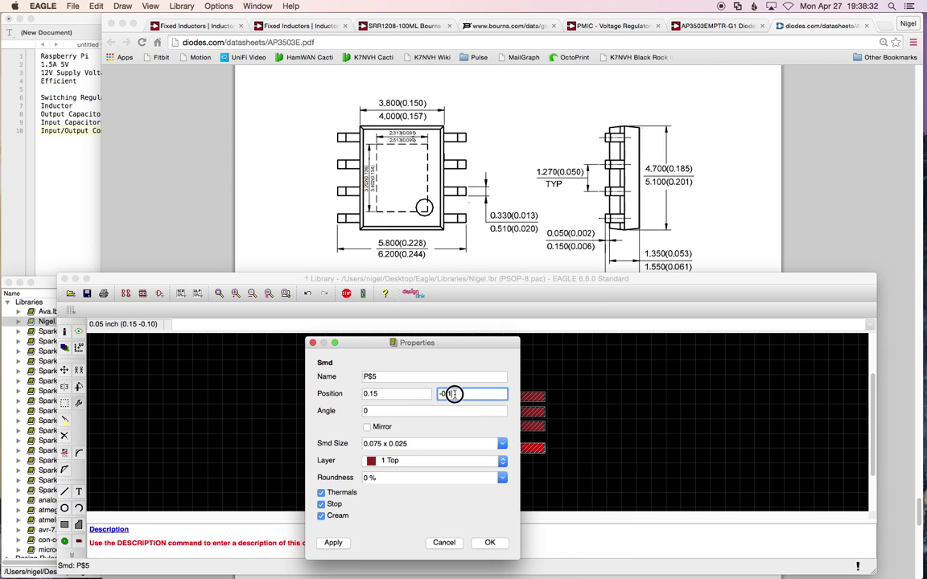
text(-0.075)
click(490, 543)
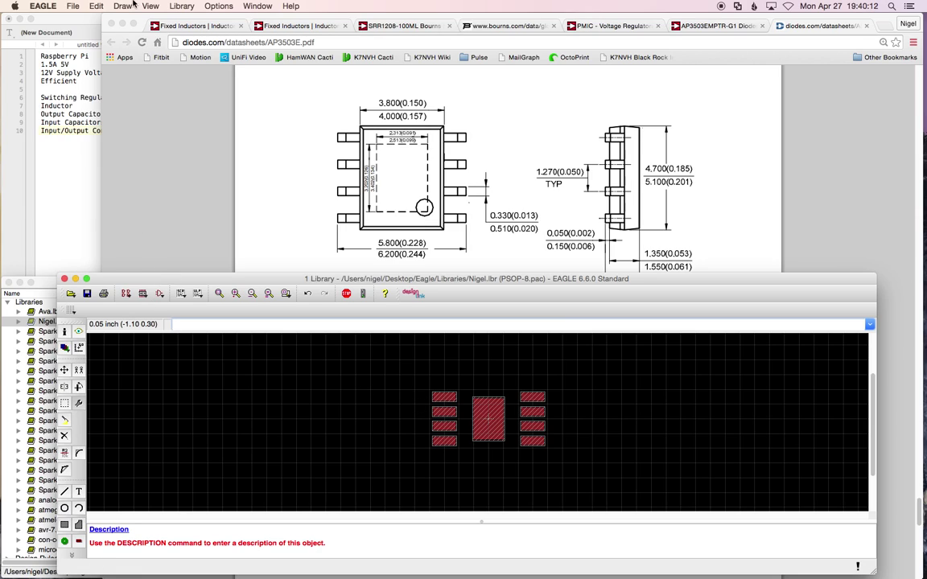
Set the package editor's grid size to 0.025 inch
click(152, 6)
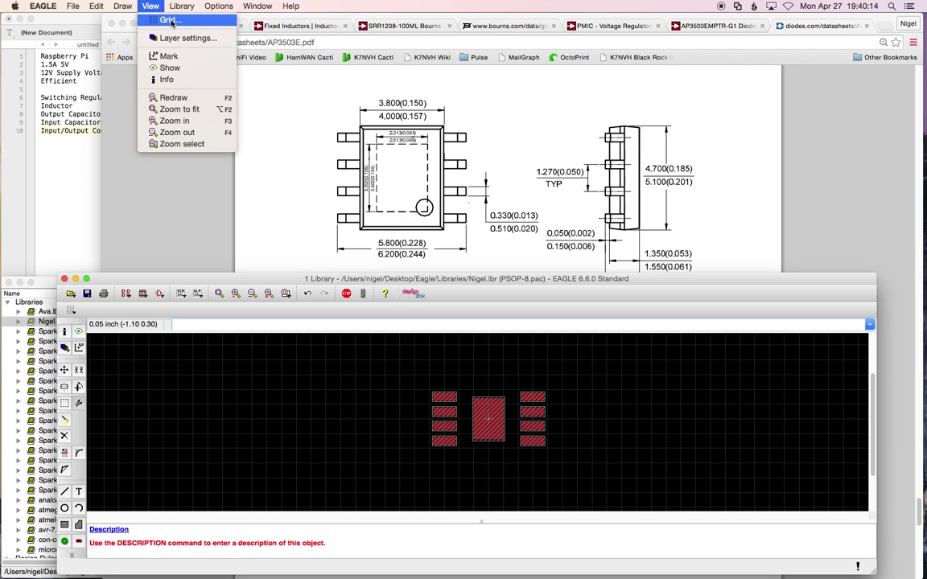
click(172, 21)
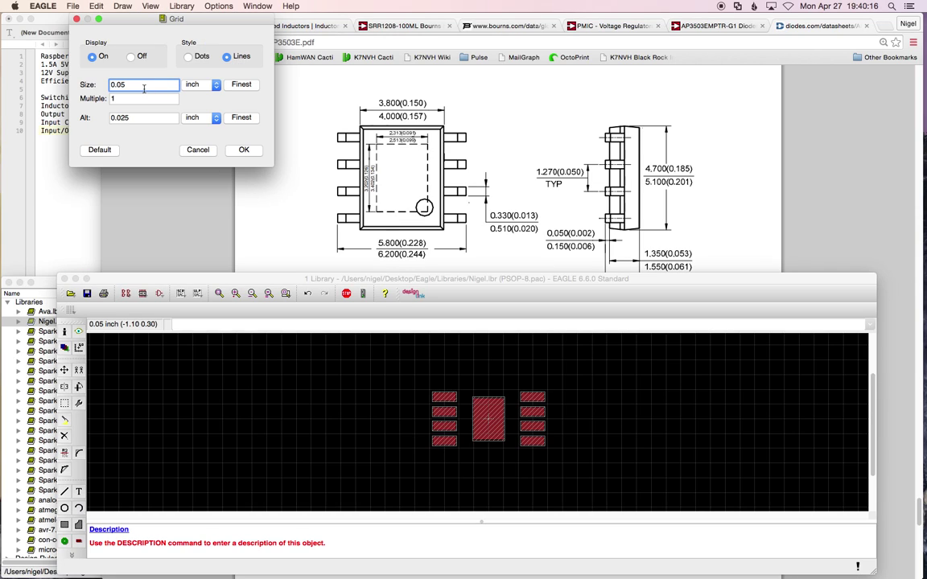
text(5)
click(243, 150)
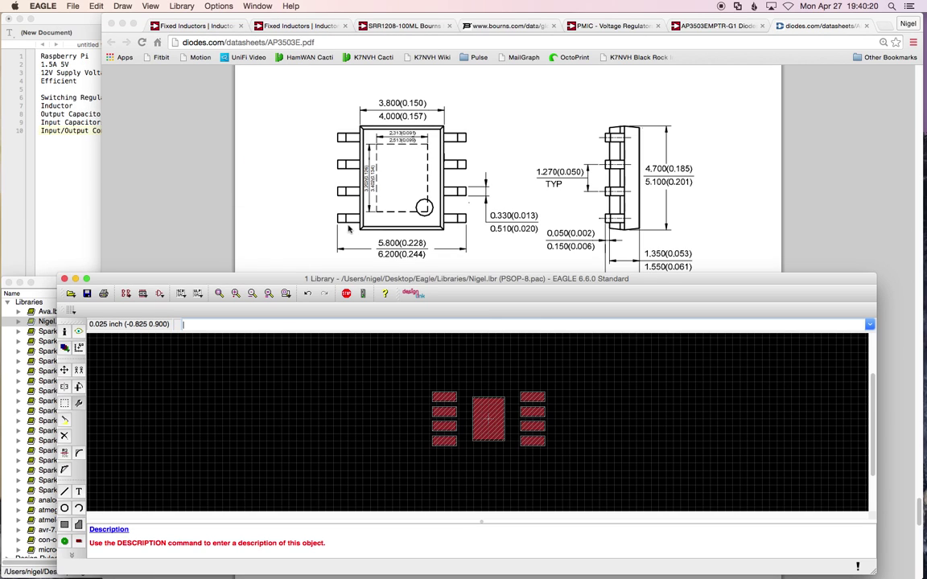
Group the four pads of the left column and move them 0.025 inch toward the central thermal pad
click(64, 371)
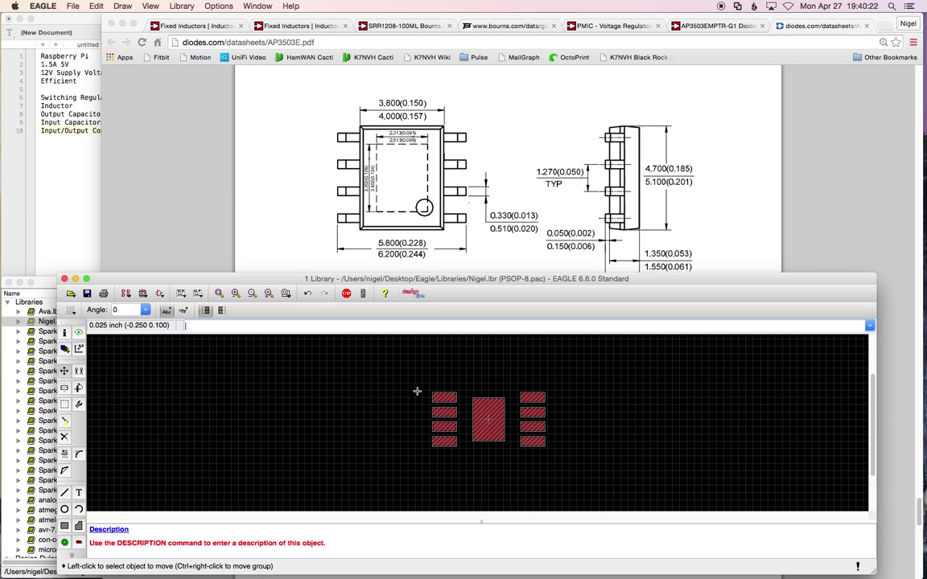
click(435, 429)
click(65, 404)
drag(419, 385, 454, 450)
click(65, 371)
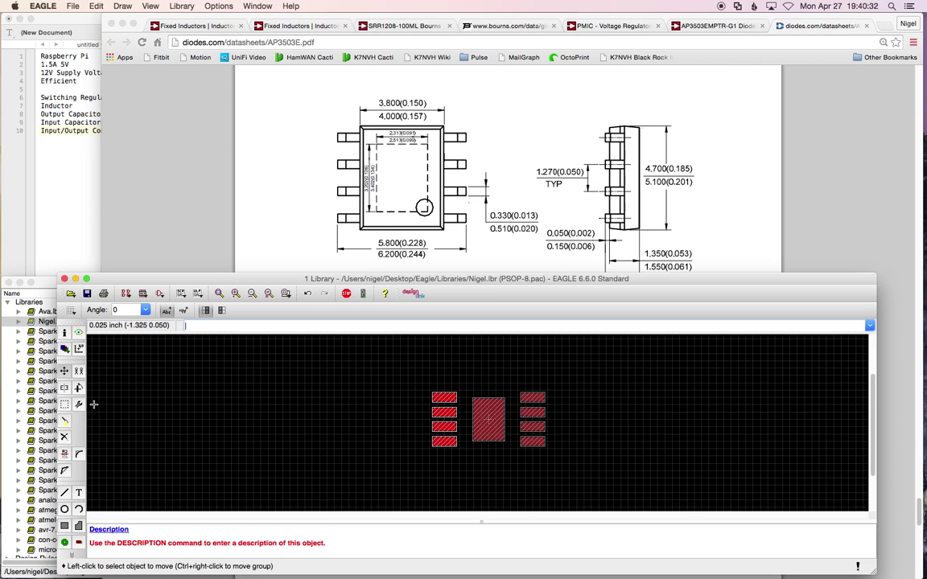
ctrl+right_click(444, 397)
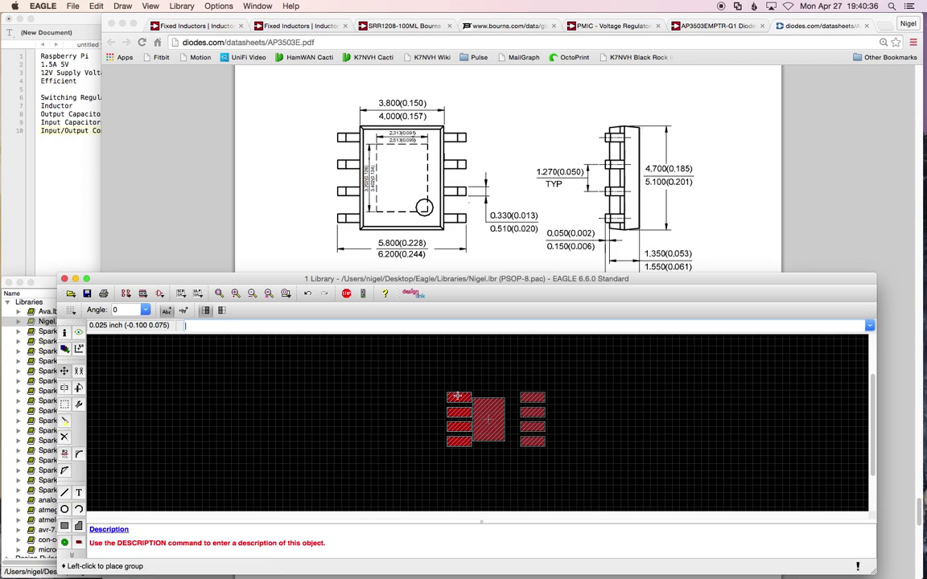
click(453, 396)
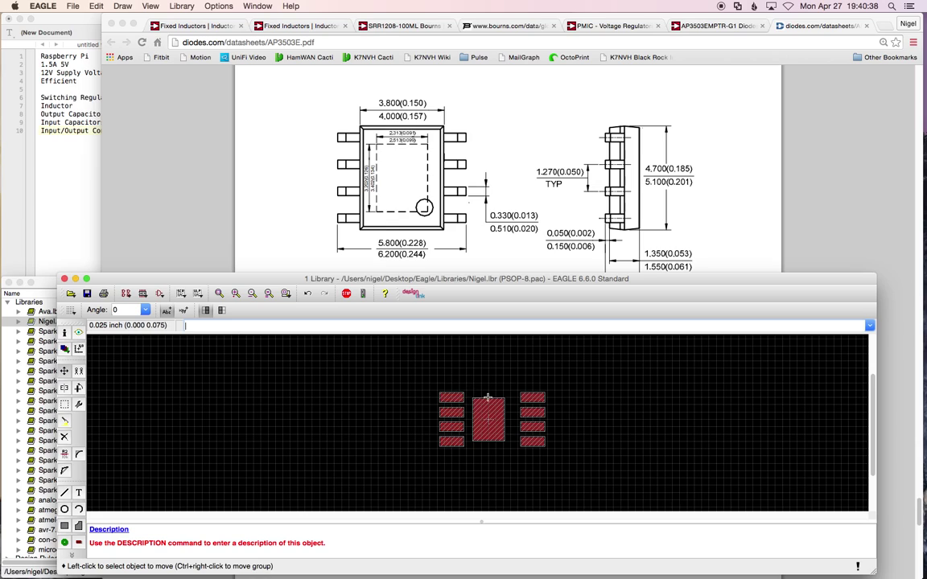
Group the four pads of the right column and move them 0.025 inch toward the central thermal pad
click(65, 406)
drag(515, 389, 552, 449)
ctrl+right_click(533, 396)
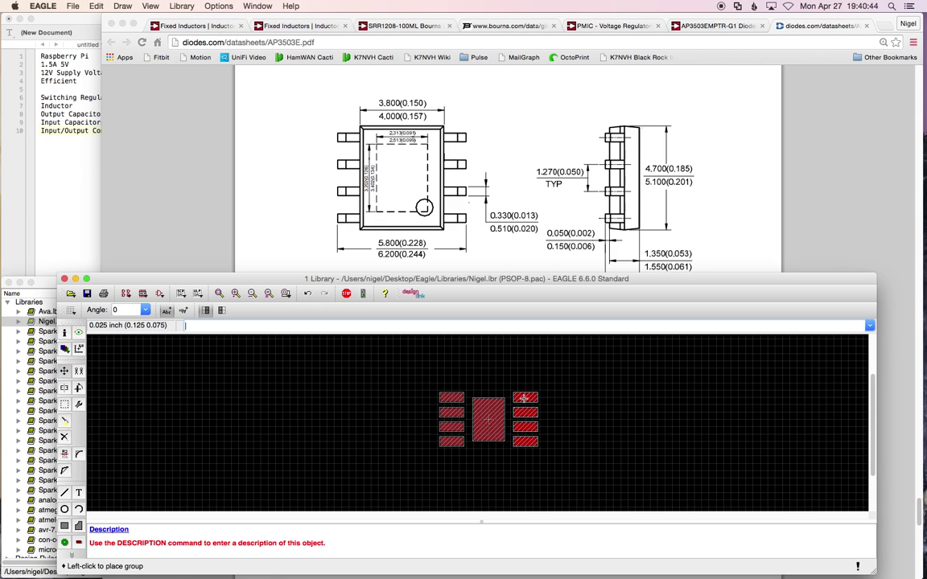
click(524, 398)
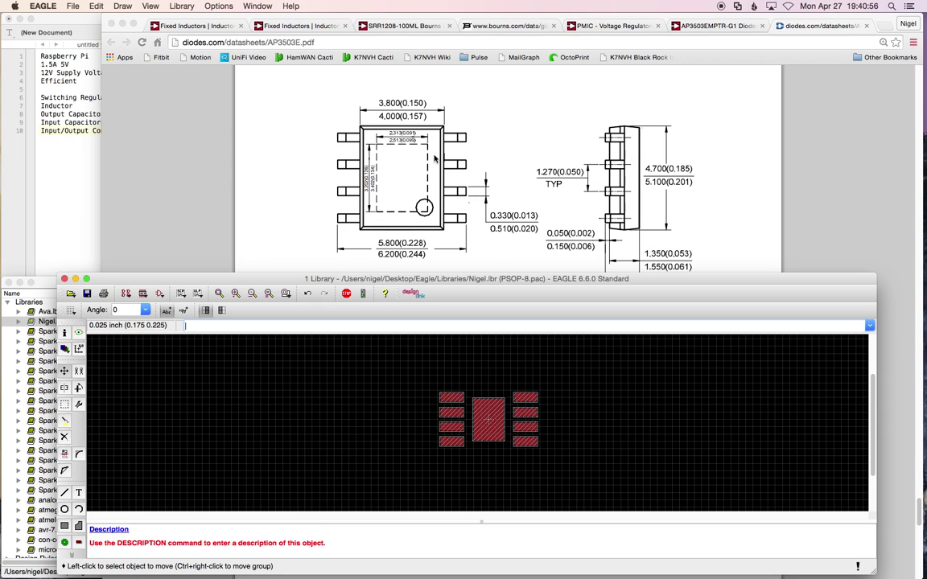
Compare the pad layout with the datasheet's package drawing and save the library
scroll(434, 159, down, 5)
scroll(441, 173, up, 3)
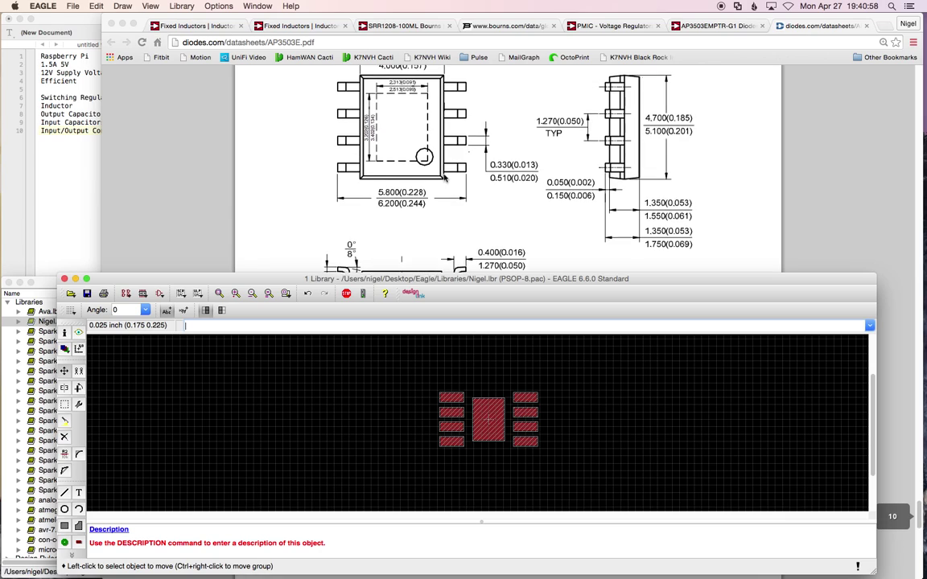
scroll(443, 178, up, 3)
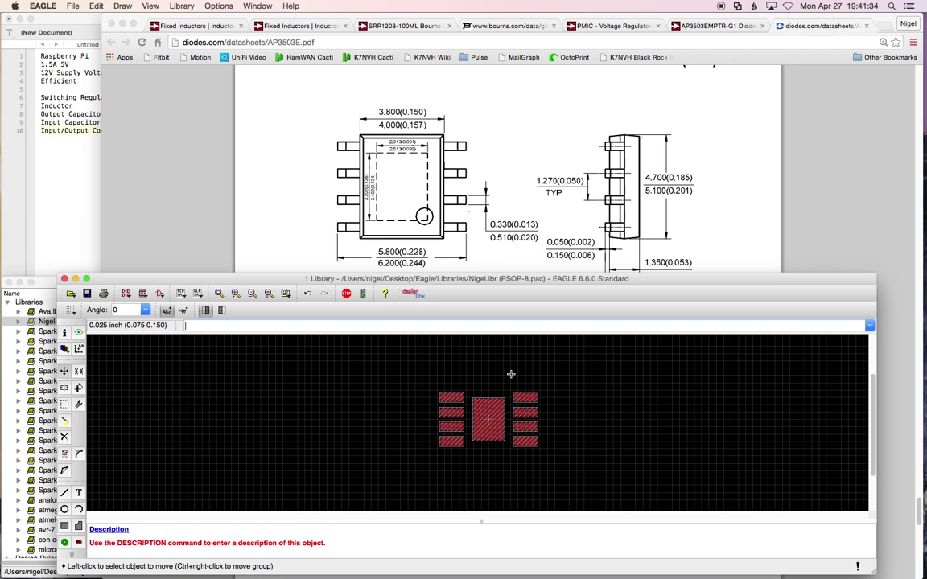
scroll(507, 431, up, 2)
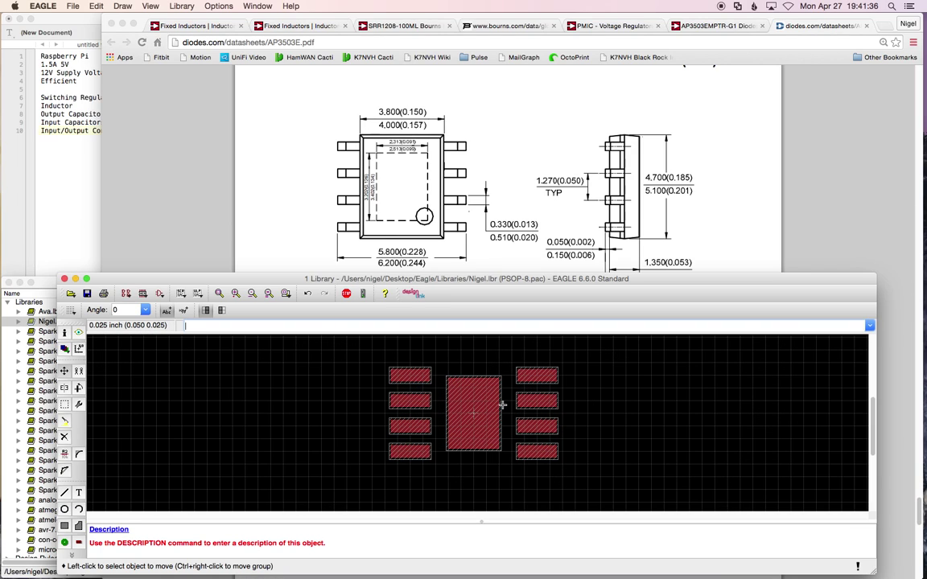
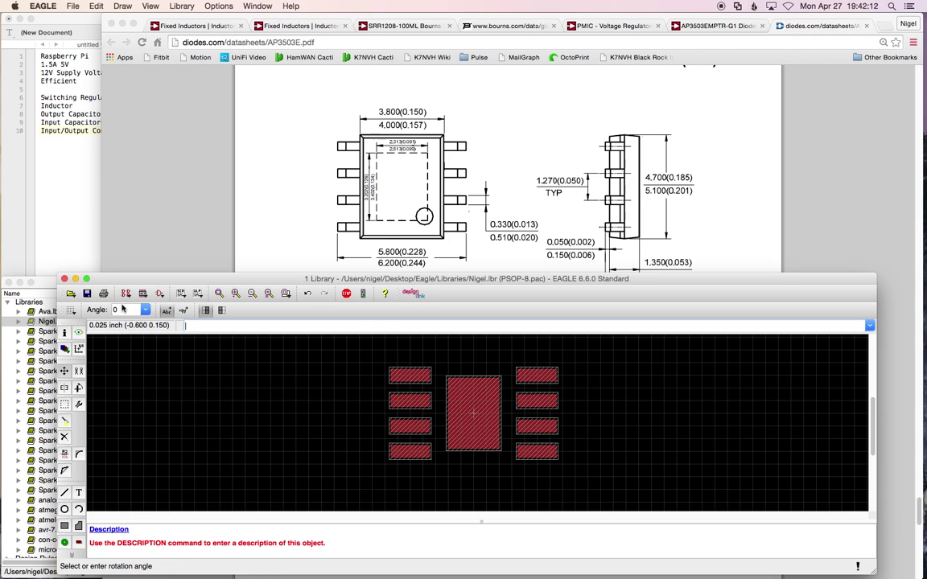
click(87, 295)
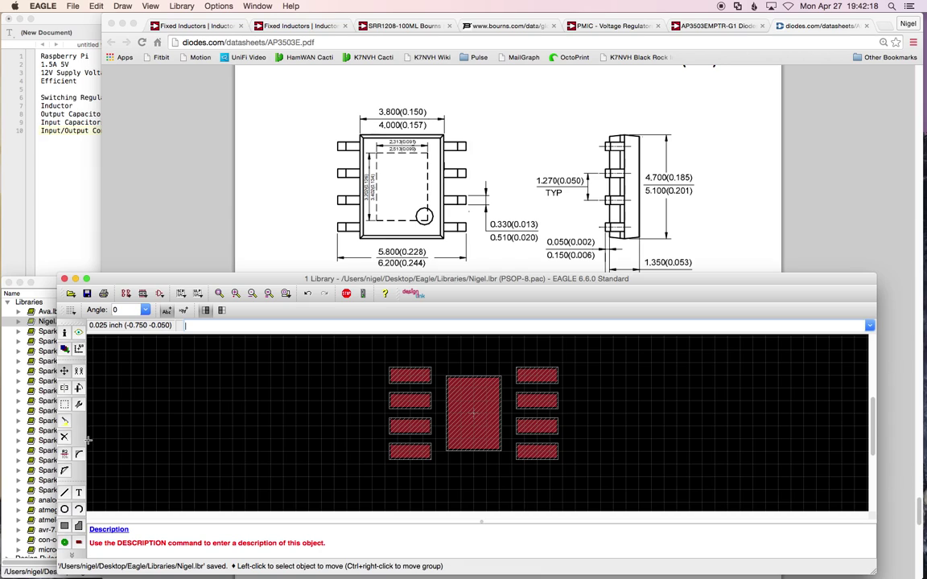
Draw a rectangular outline about 0.15 by 0.2 inch around the thermal pad on layer 21 tPlace with 0.005 wire width
click(64, 493)
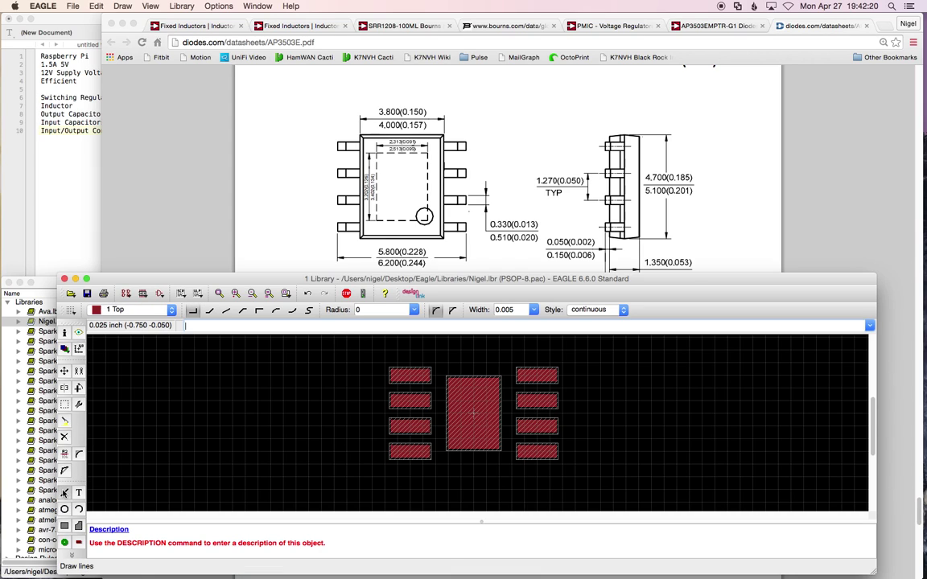
click(166, 311)
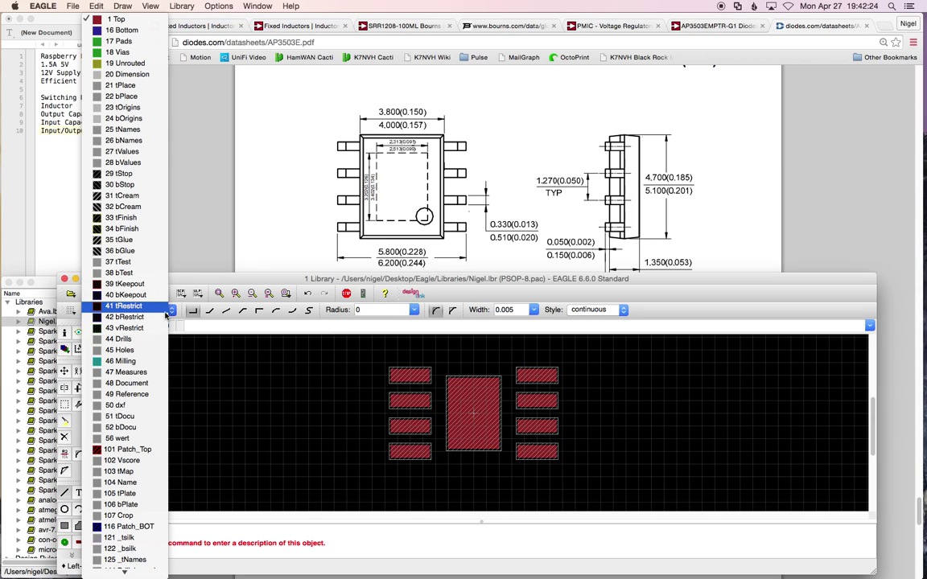
click(121, 85)
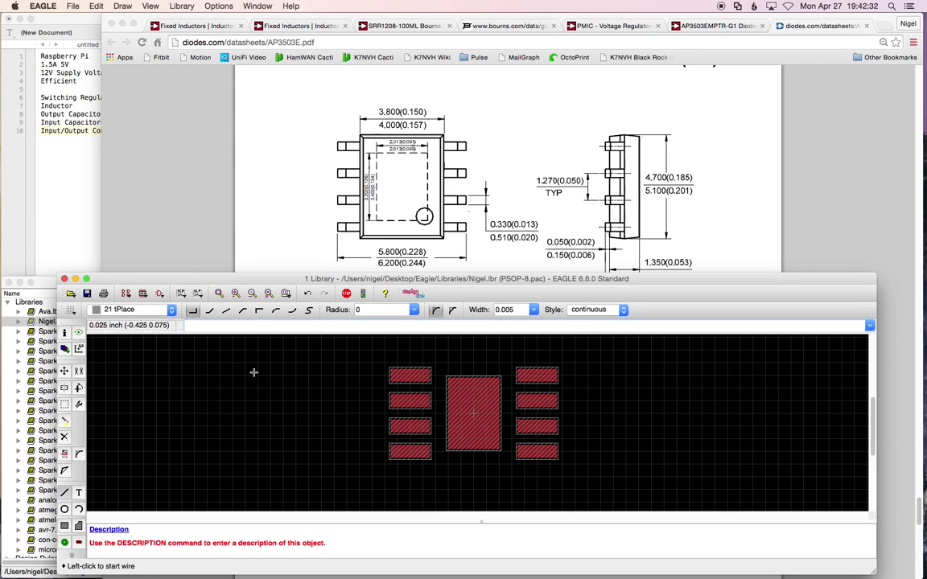
click(435, 364)
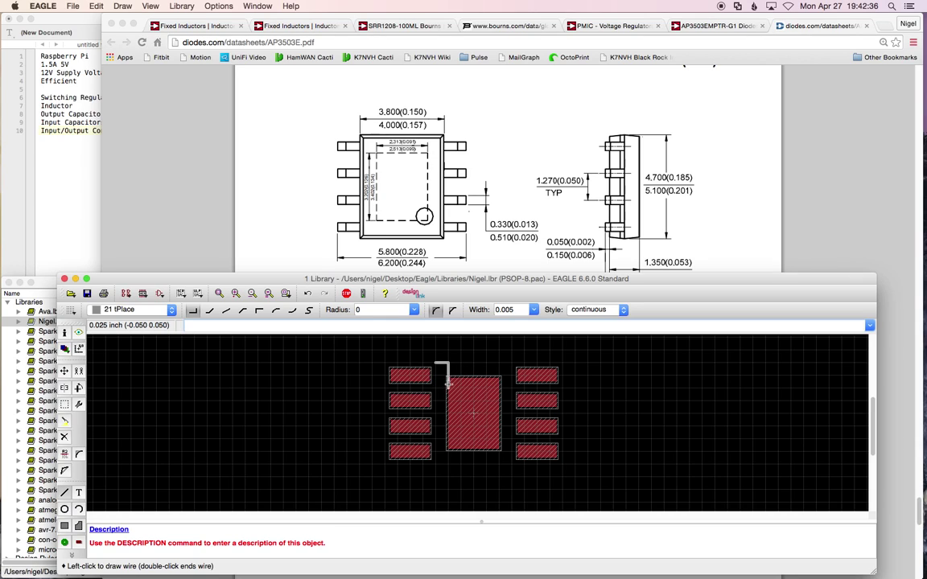
click(512, 463)
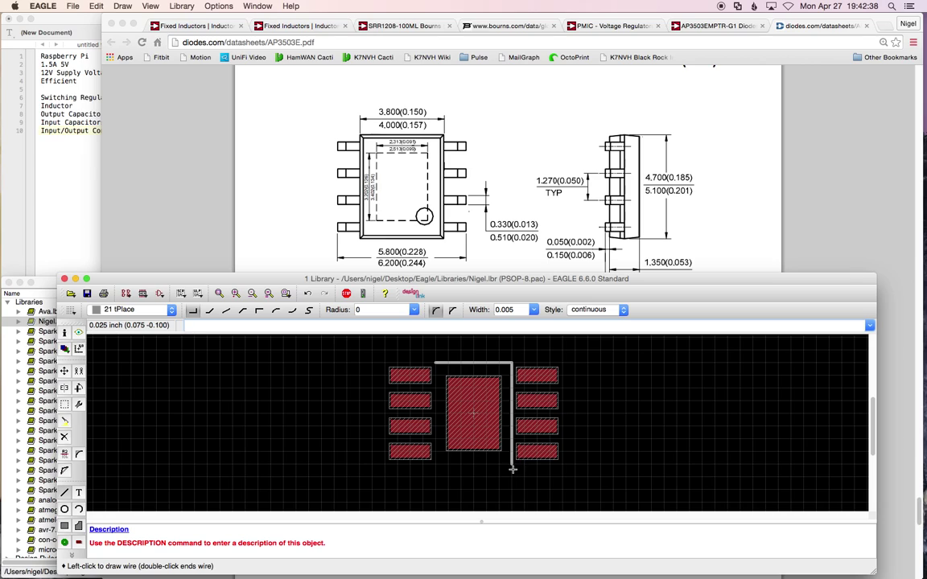
double_click(434, 363)
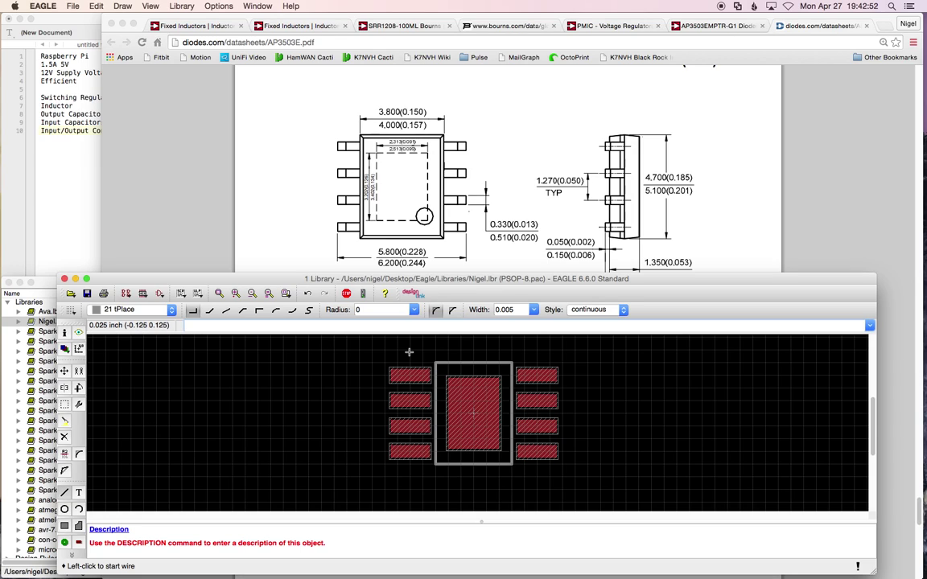
Draw a triangular pin 1 marker at the outline's upper-left corner using 0.024-wide wire on tPlace
click(534, 309)
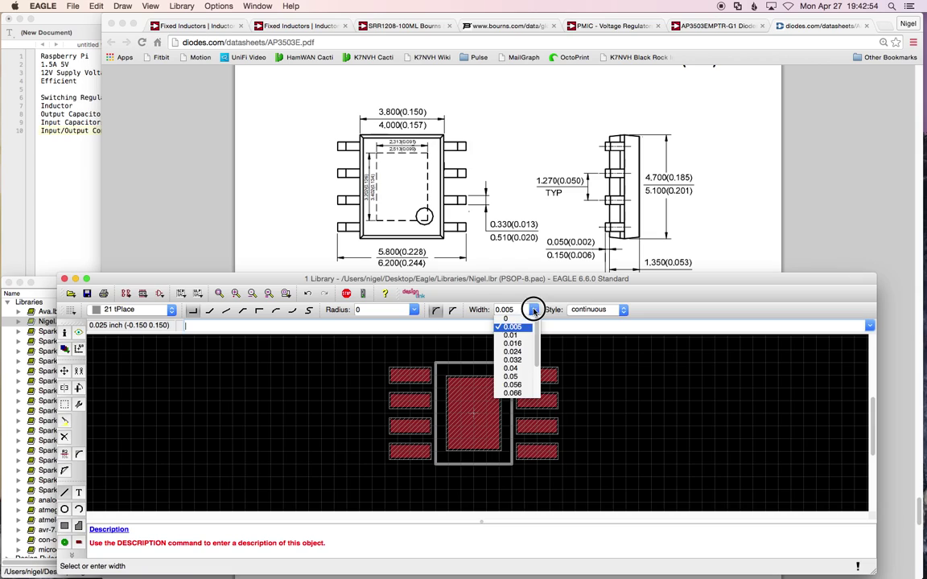
click(517, 351)
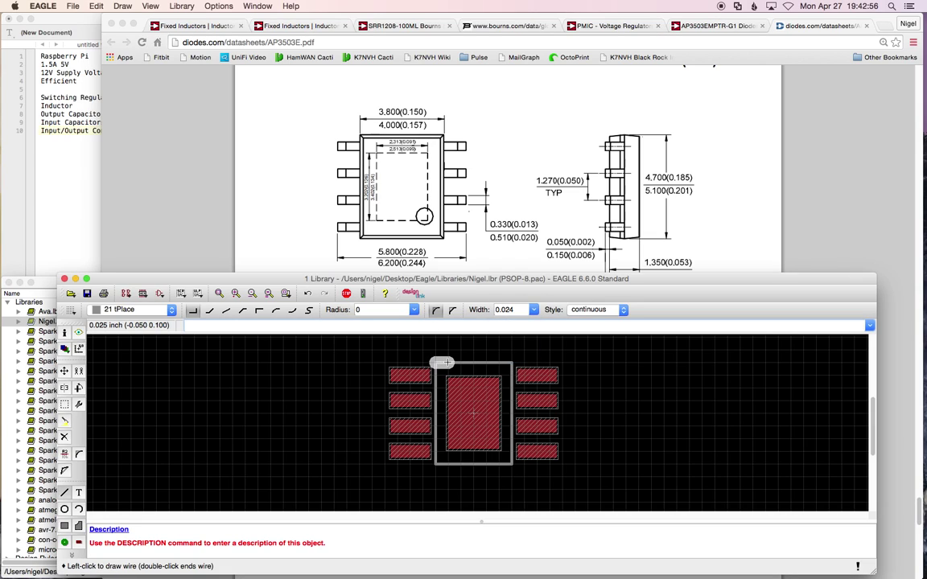
click(448, 362)
click(448, 363)
click(449, 363)
key(Escape)
click(435, 363)
click(438, 376)
right_click(450, 364)
click(450, 364)
double_click(450, 364)
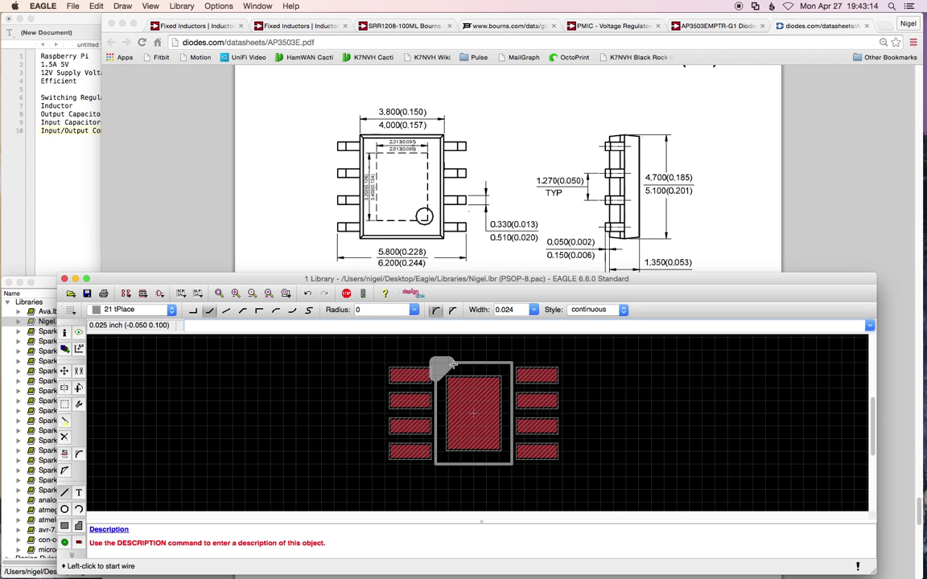
Inspect the clearance between the corner marker and the adjacent upper-left pad, and save the library
scroll(451, 368, up, 4)
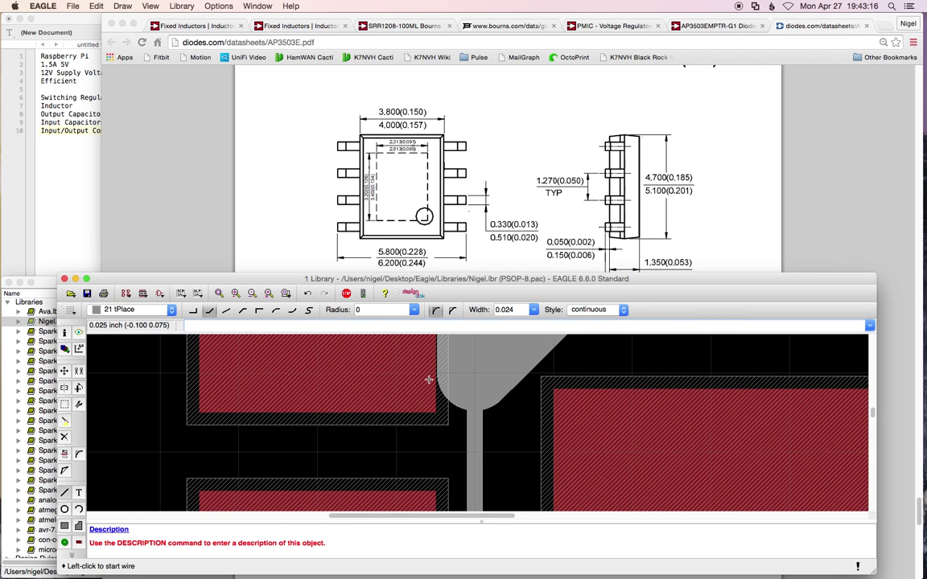
scroll(431, 379, down, 2)
scroll(461, 402, up, 2)
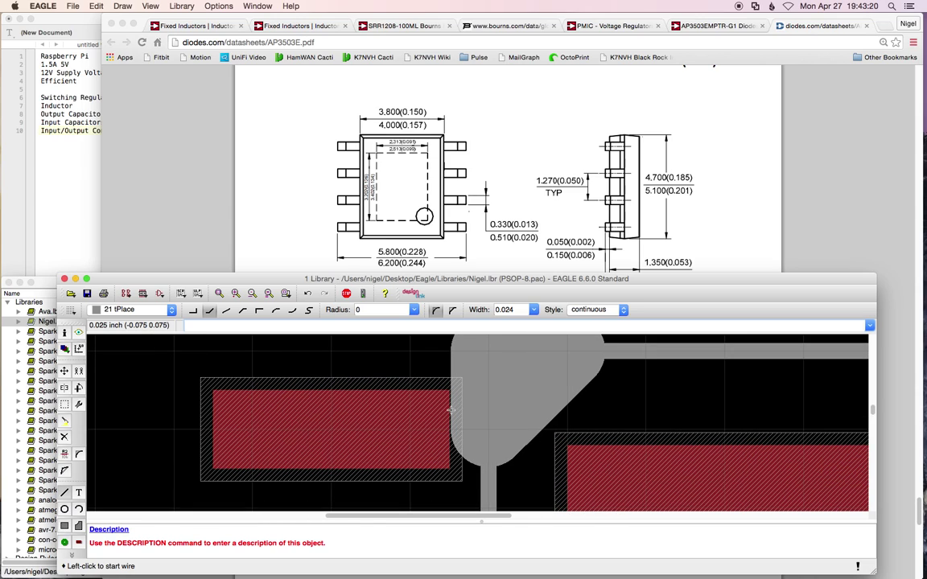
scroll(433, 388, down, 2)
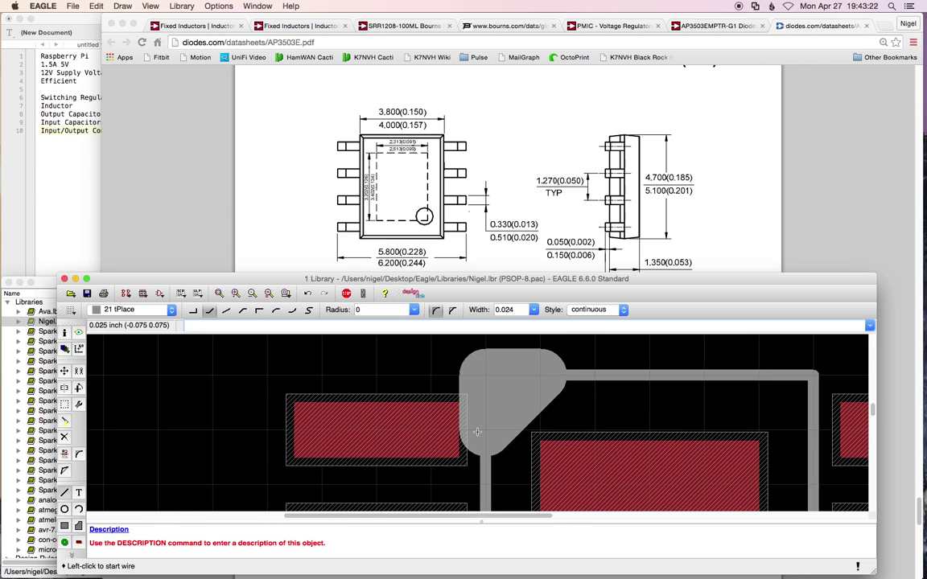
scroll(477, 432, down, 4)
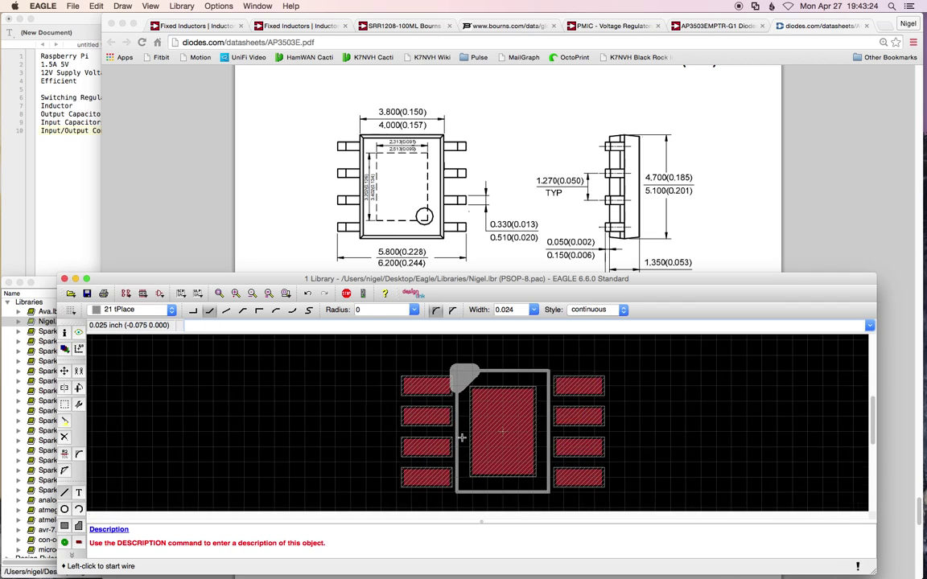
scroll(462, 438, up, 2)
scroll(442, 363, up, 4)
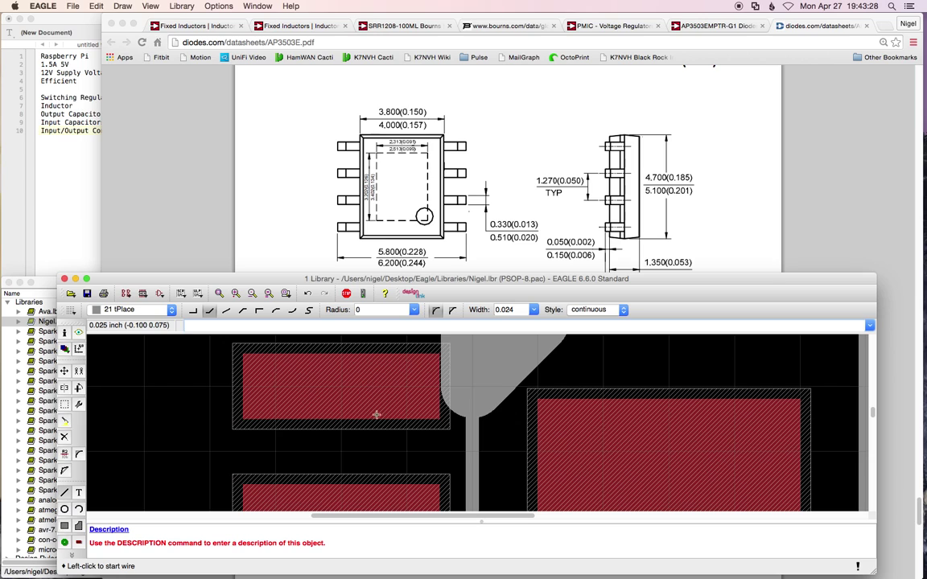
scroll(377, 415, down, 3)
scroll(406, 398, up, 4)
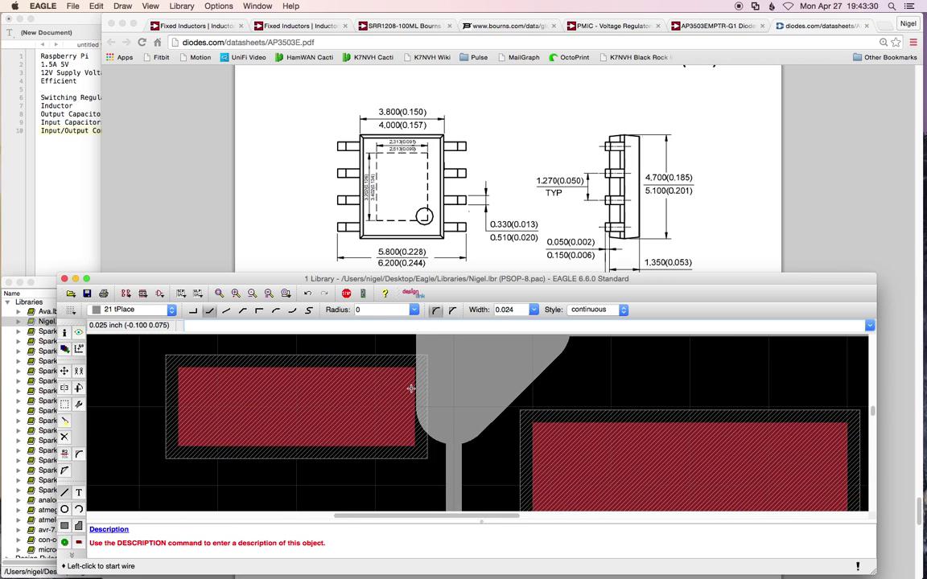
scroll(410, 389, up, 4)
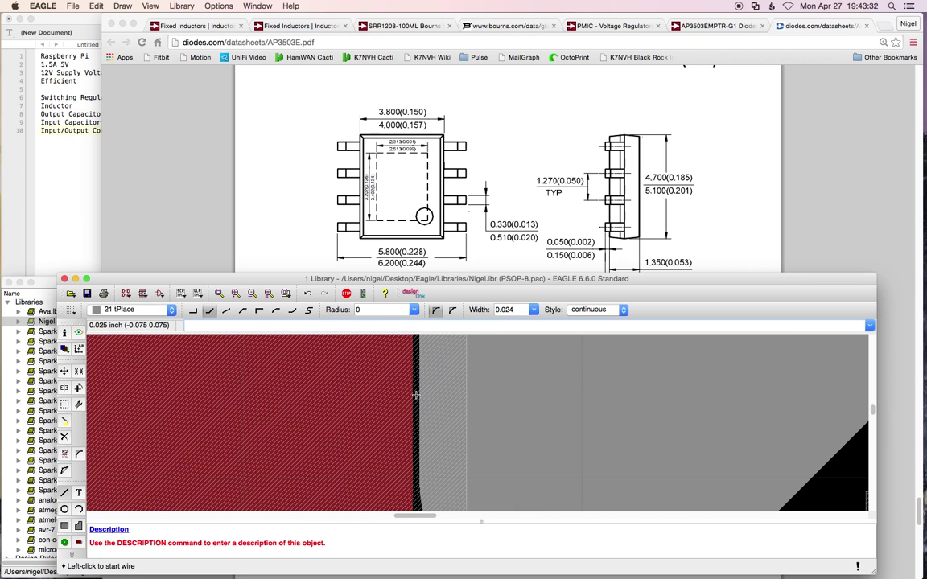
scroll(415, 395, down, 6)
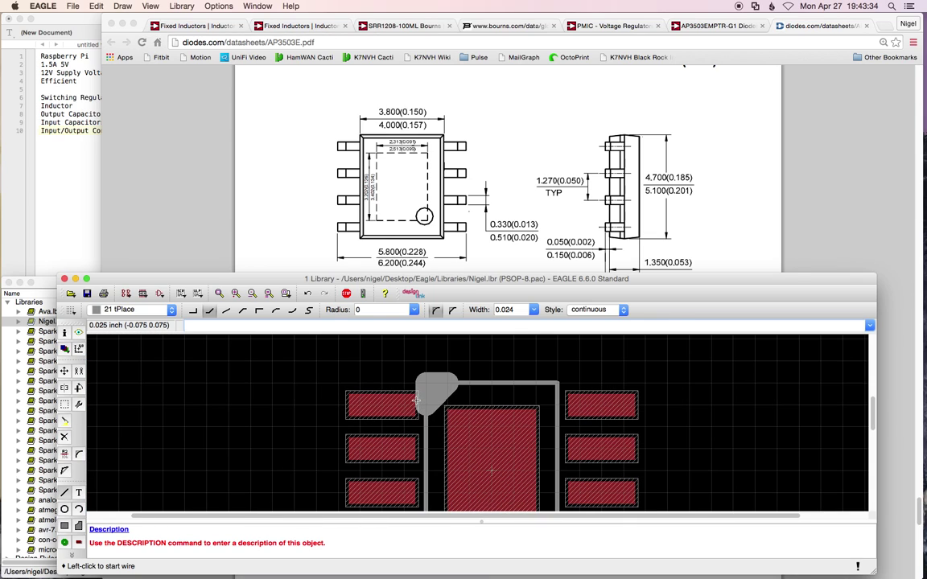
scroll(416, 400, down, 4)
scroll(471, 409, down, 2)
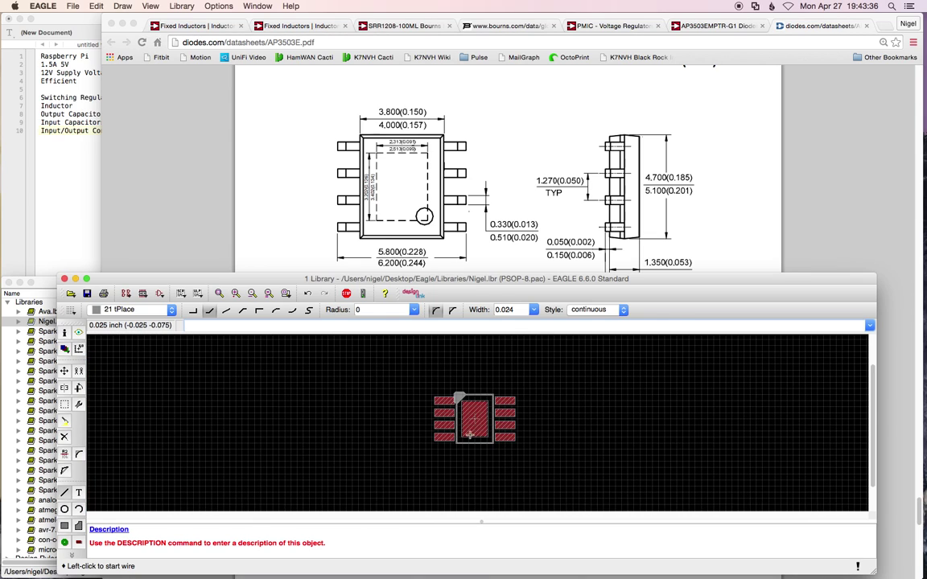
scroll(499, 408, up, 3)
scroll(509, 364, up, 2)
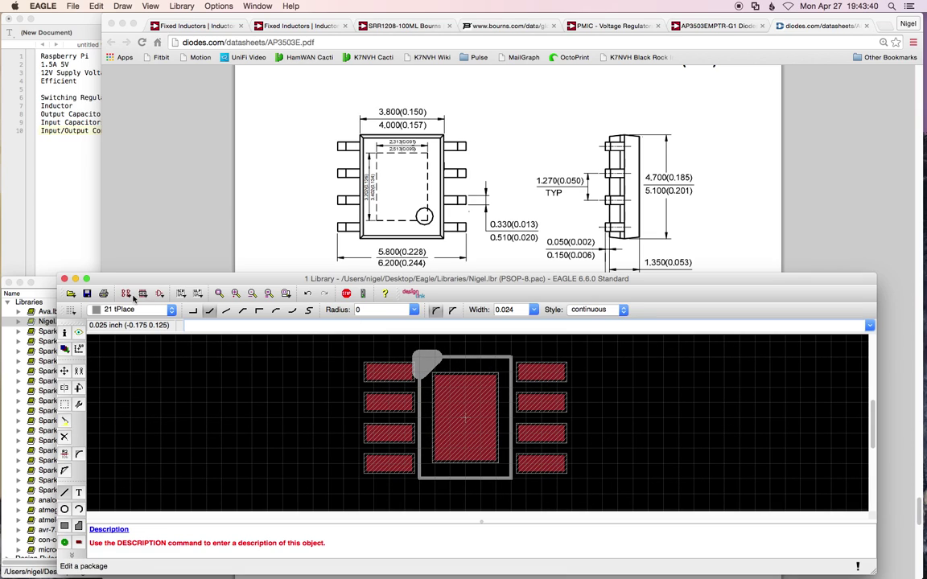
click(87, 294)
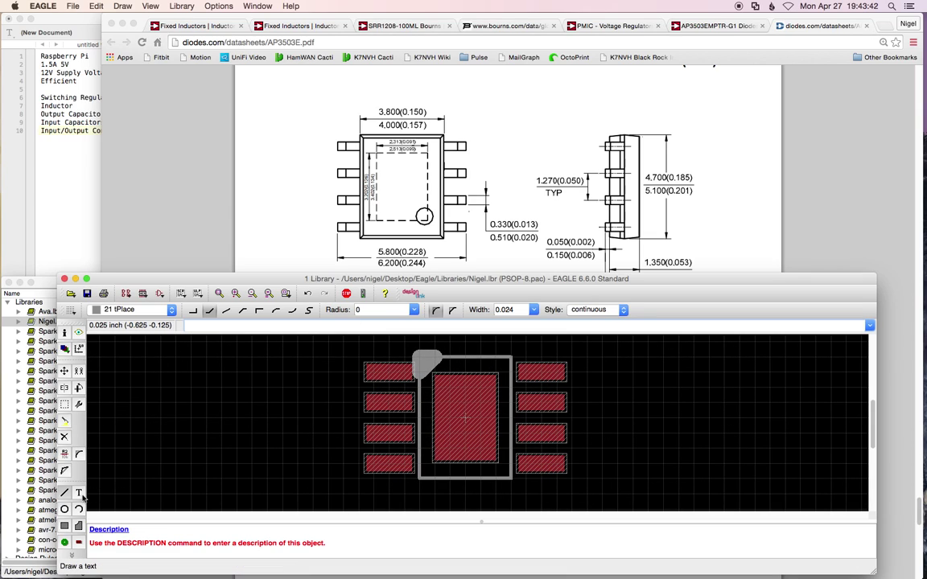
Create a >NAME text on the tPlace layer and set its font to vector
click(79, 494)
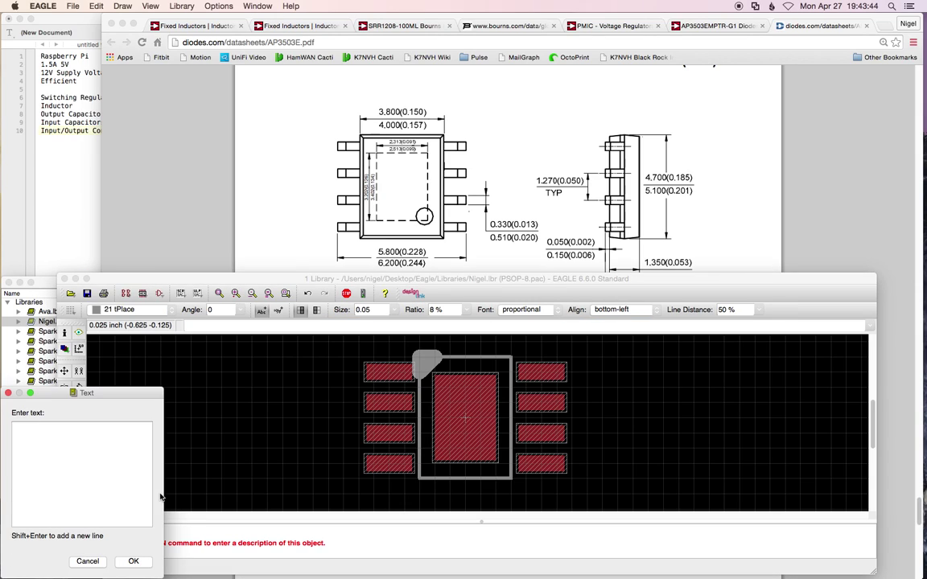
text(>NAME)
key(Return)
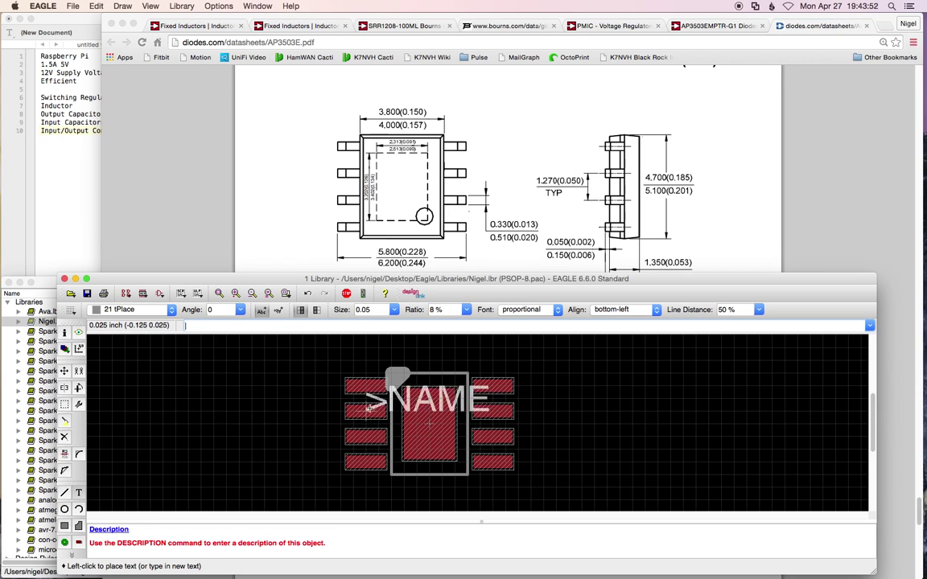
scroll(418, 375, down, 1)
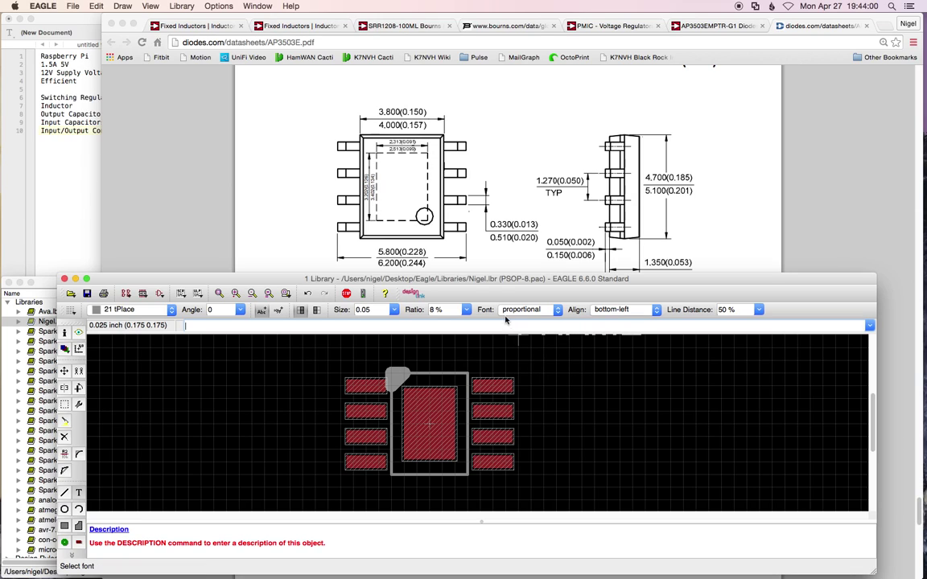
click(530, 310)
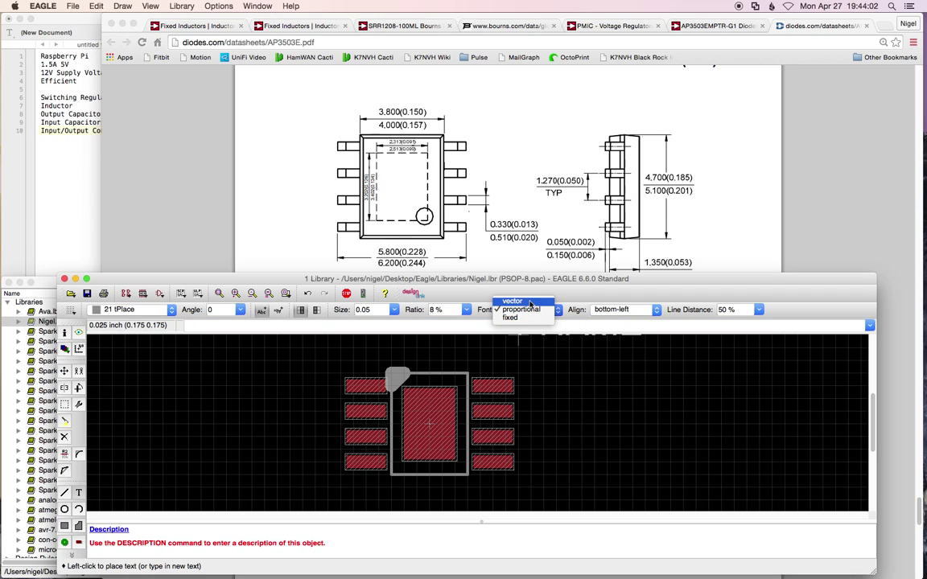
click(530, 301)
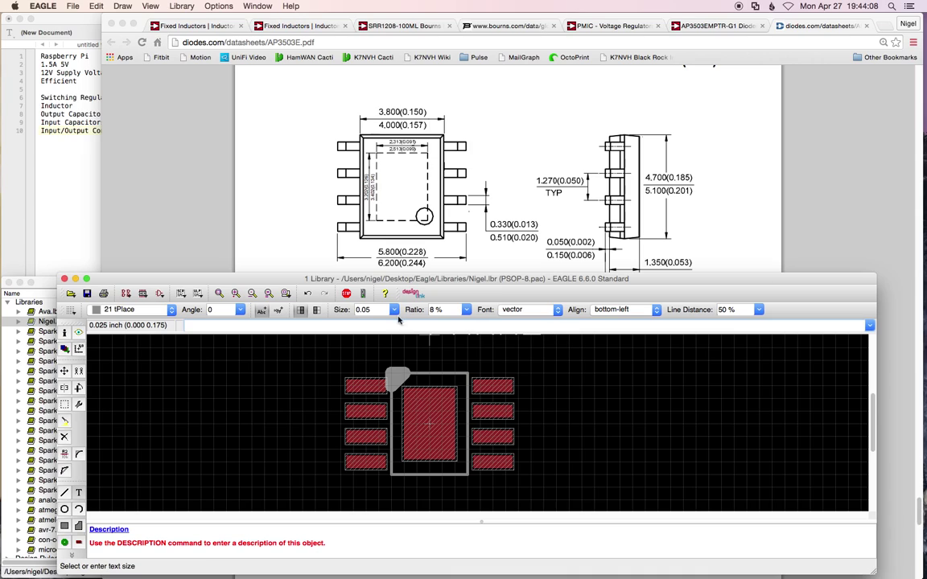
Set the text size to 0.024 and place >NAME just beneath the package outline at (-0.075, -0.150)
click(394, 310)
click(389, 345)
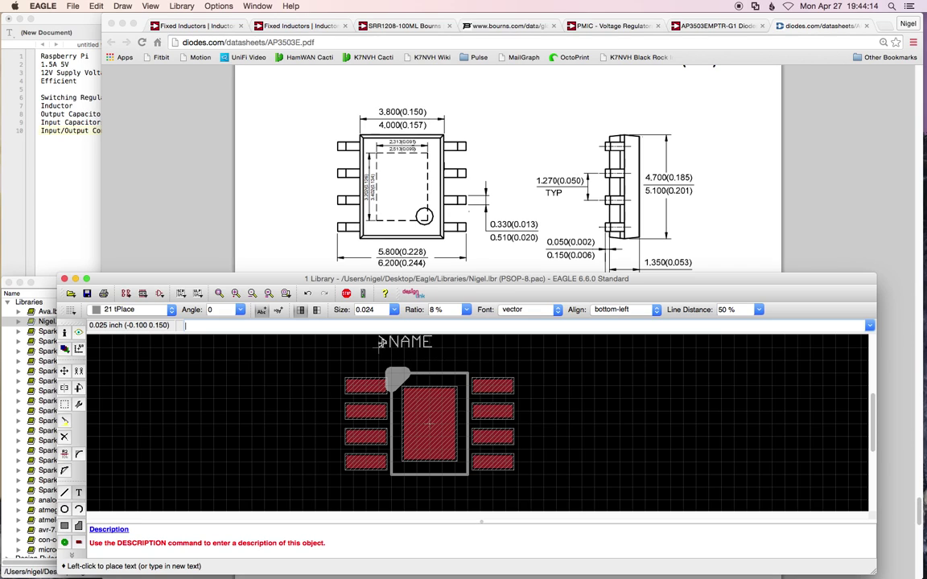
scroll(389, 439, down, 2)
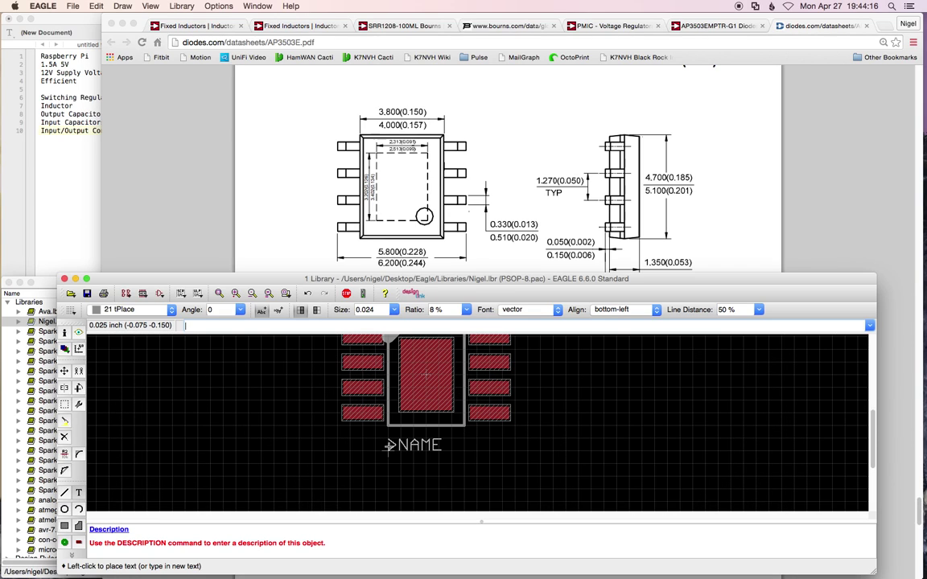
click(389, 445)
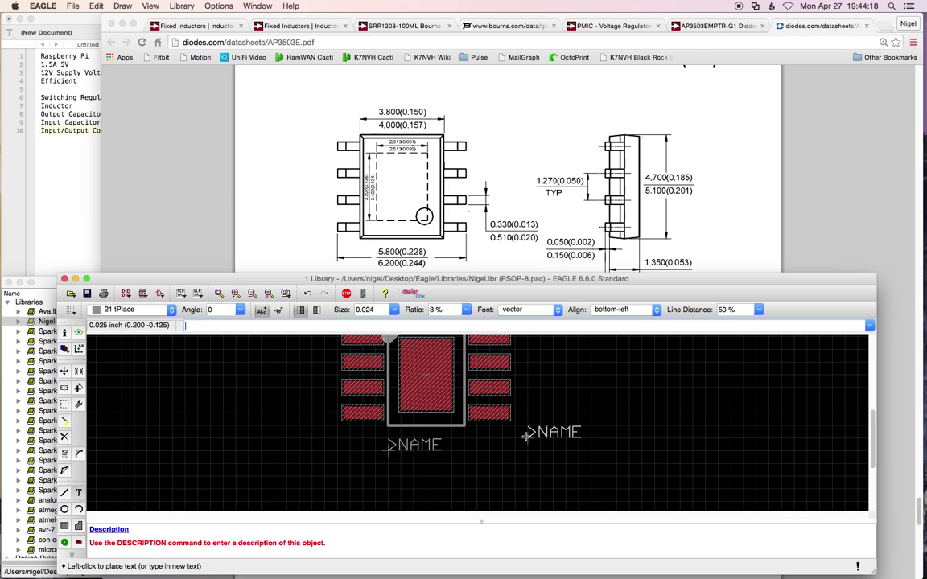
scroll(527, 418, down, 2)
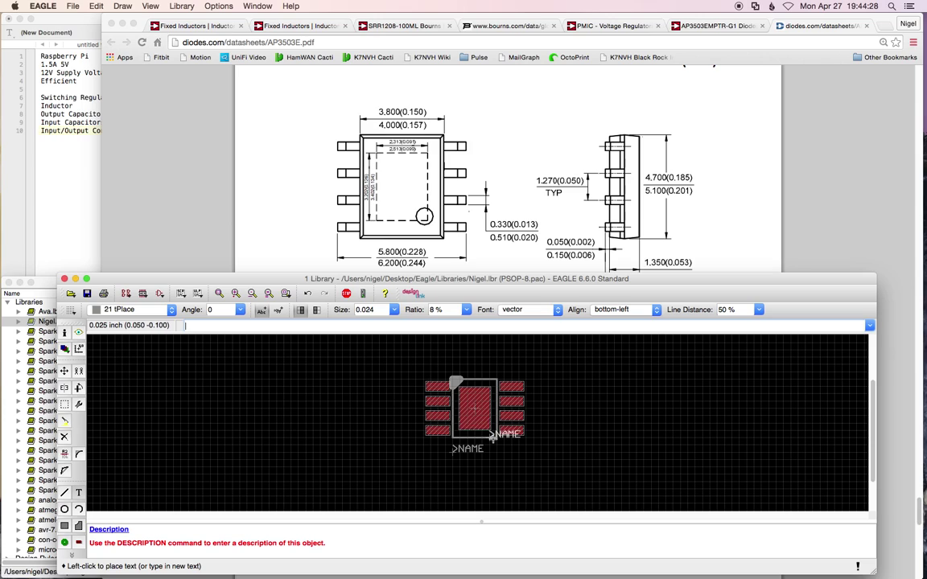
scroll(499, 438, down, 1)
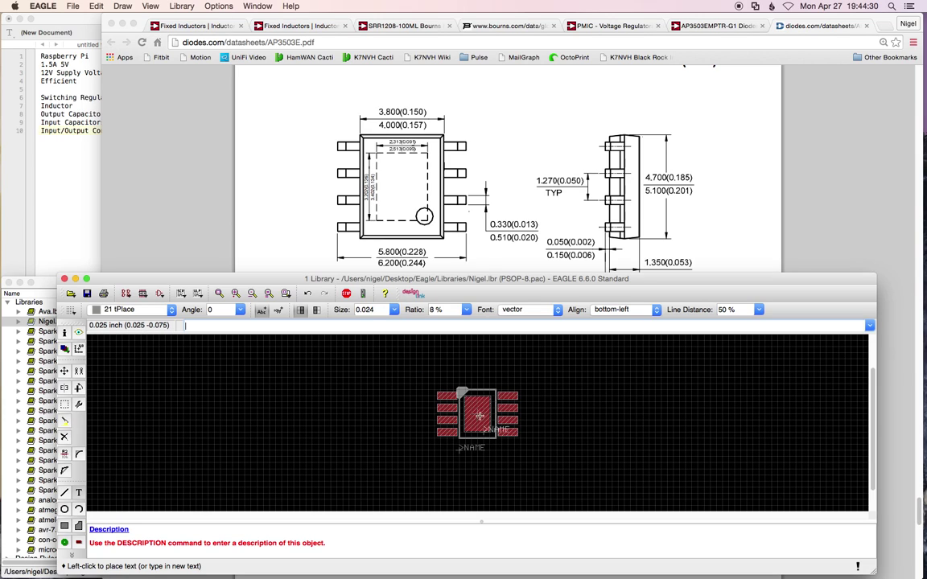
click(346, 294)
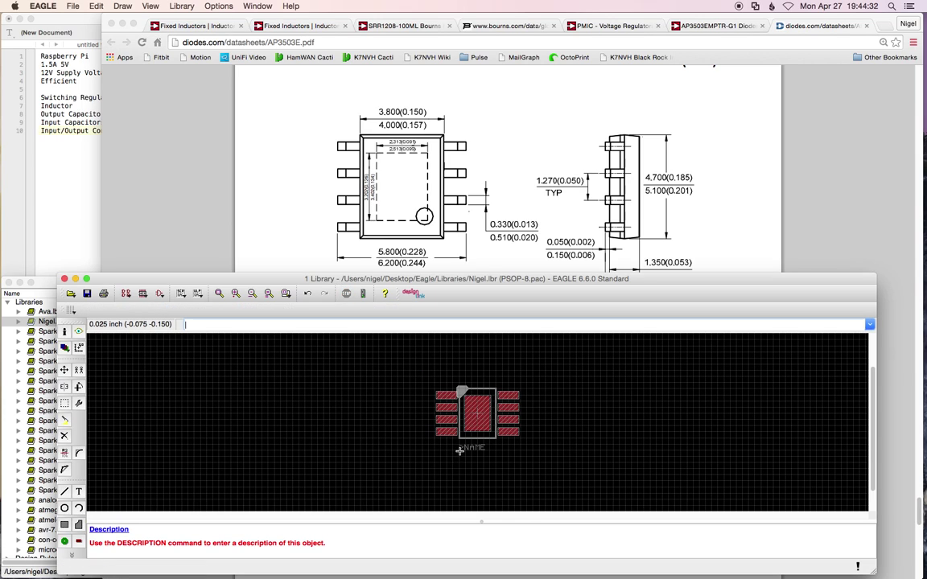
Set the placed >NAME text's size to 0.032 in its properties and save the library
right_click(462, 445)
click(498, 532)
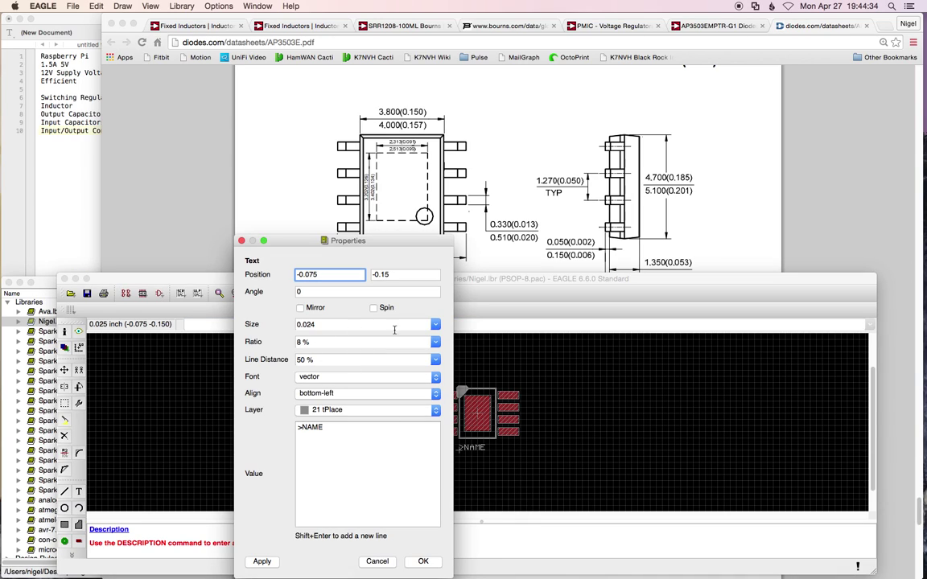
click(433, 325)
click(371, 370)
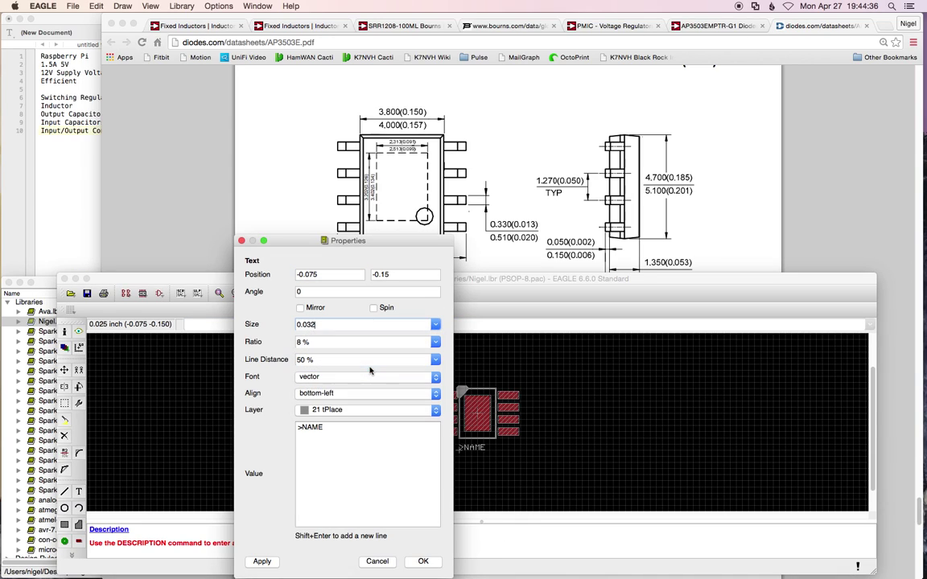
click(264, 562)
click(423, 561)
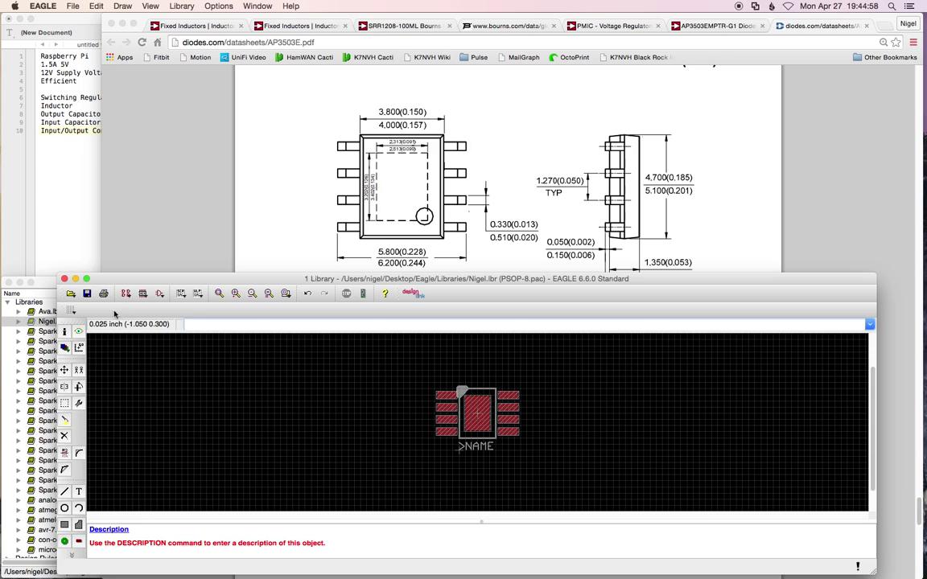
click(87, 293)
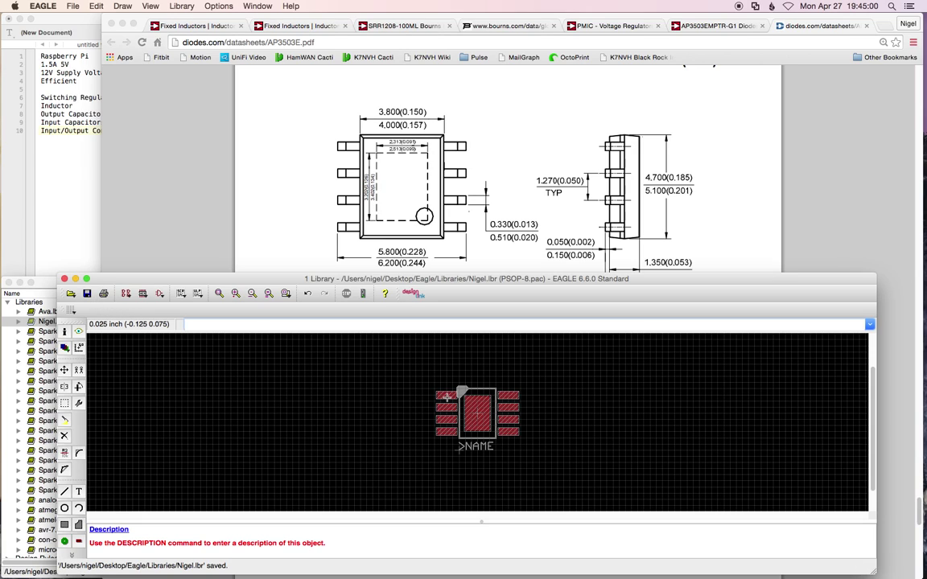
Check the names of the four pads on the package's left side, working from top to bottom
right_click(446, 395)
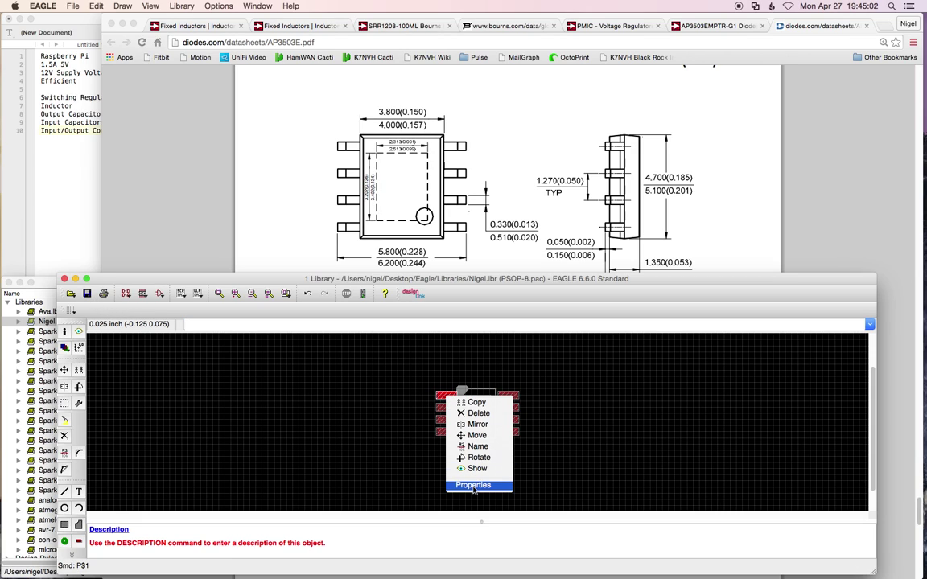
click(476, 445)
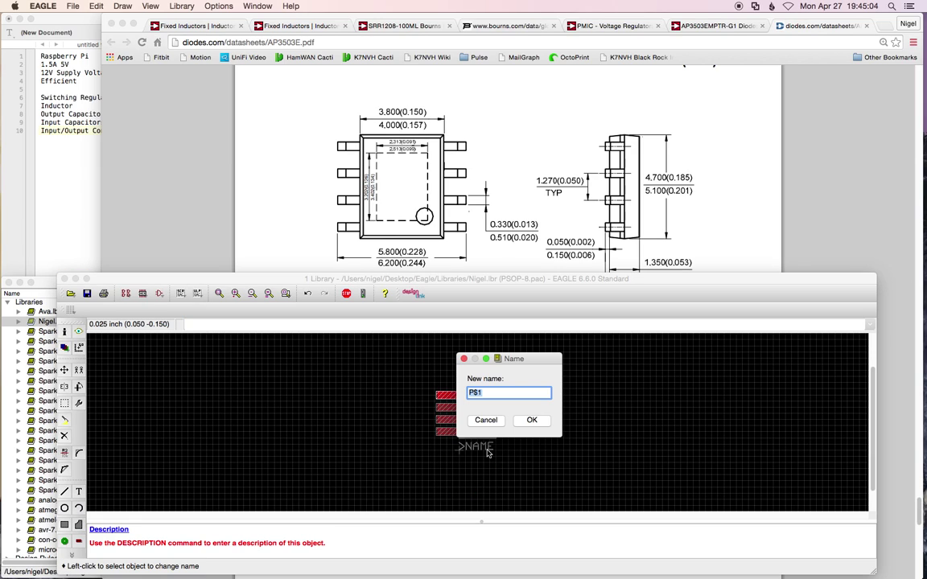
click(530, 419)
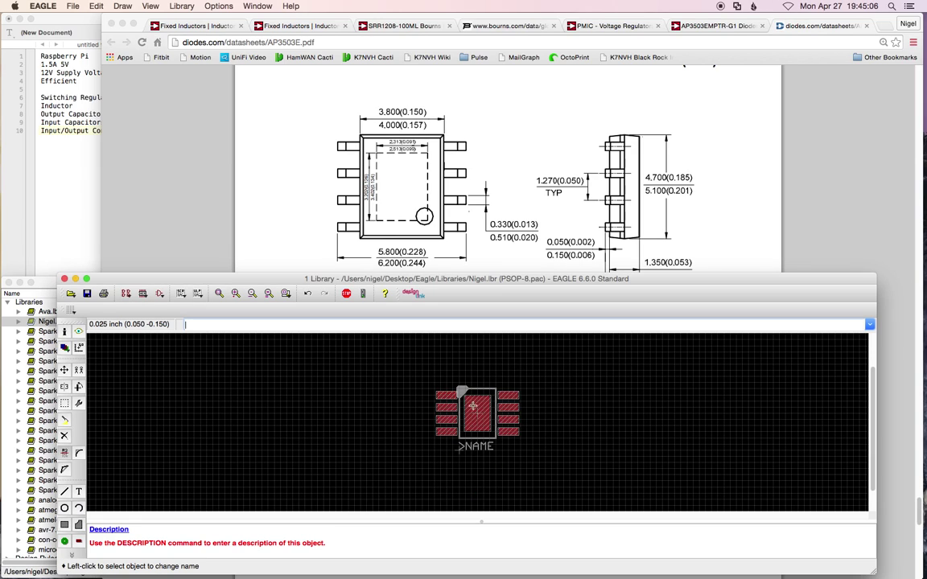
right_click(467, 397)
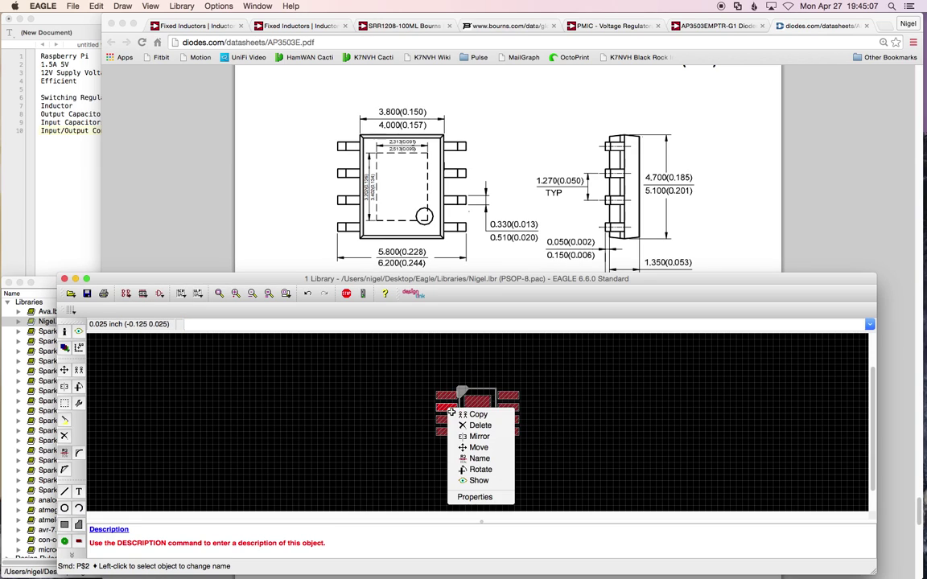
click(480, 458)
click(531, 432)
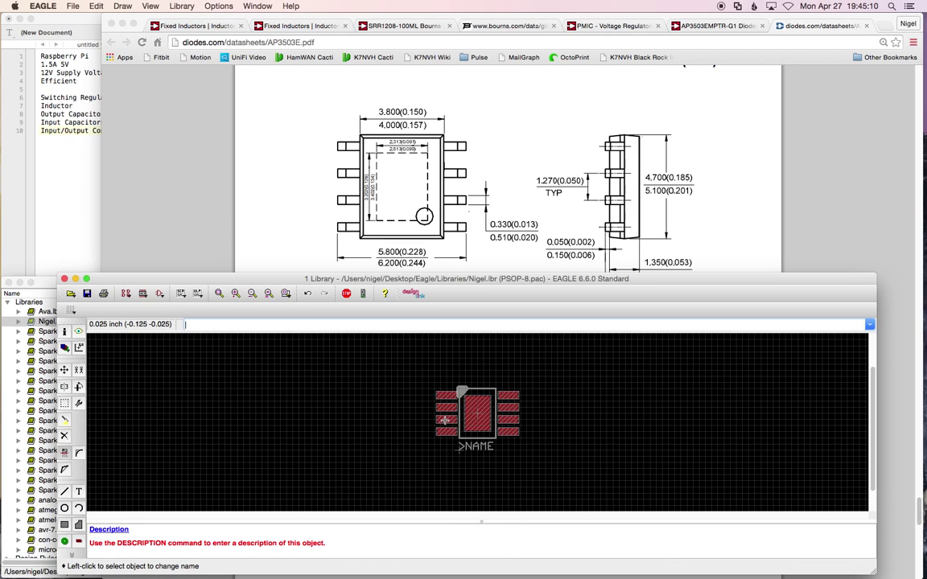
right_click(449, 419)
click(474, 471)
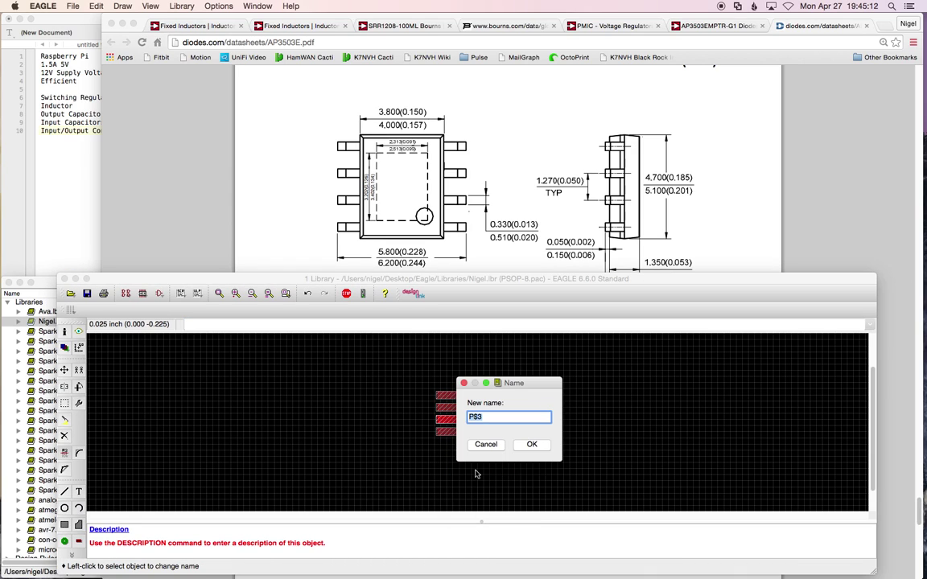
click(486, 444)
right_click(459, 434)
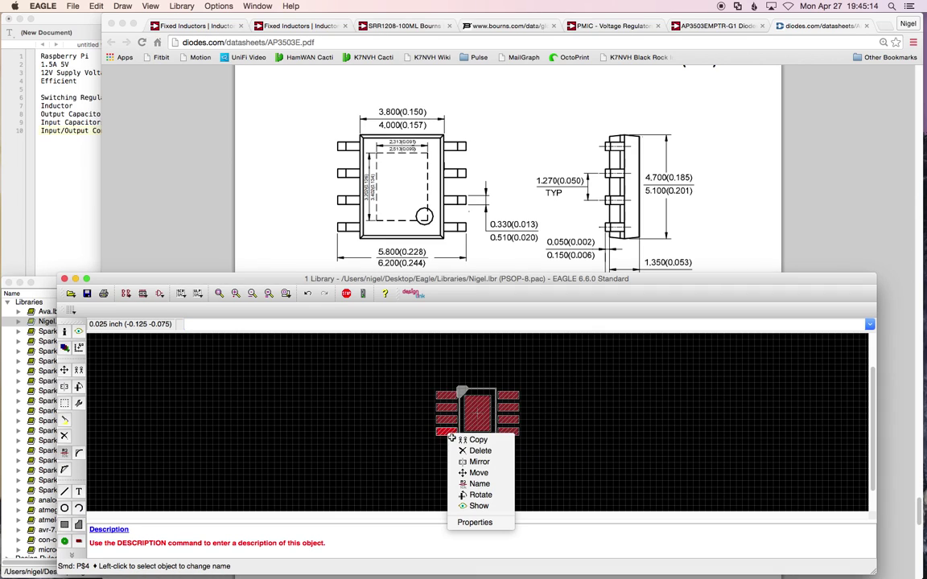
click(480, 483)
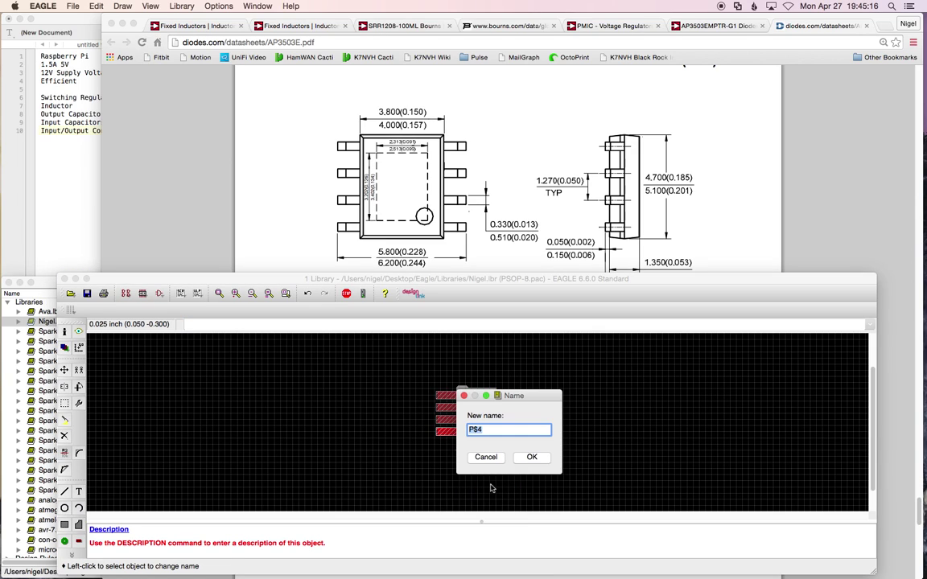
click(486, 457)
Check the names of the four pads on the package's right side, working from bottom to top
right_click(509, 433)
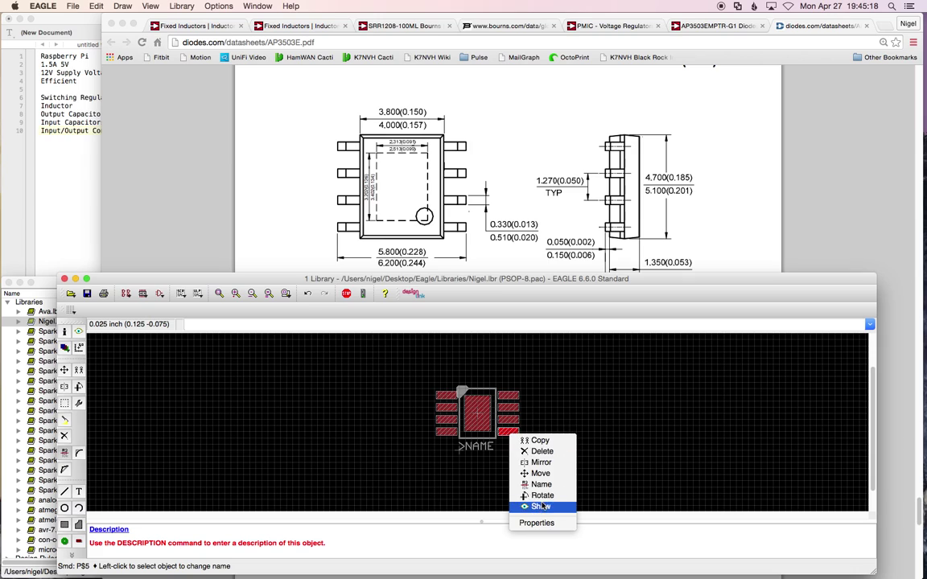
click(545, 486)
click(423, 399)
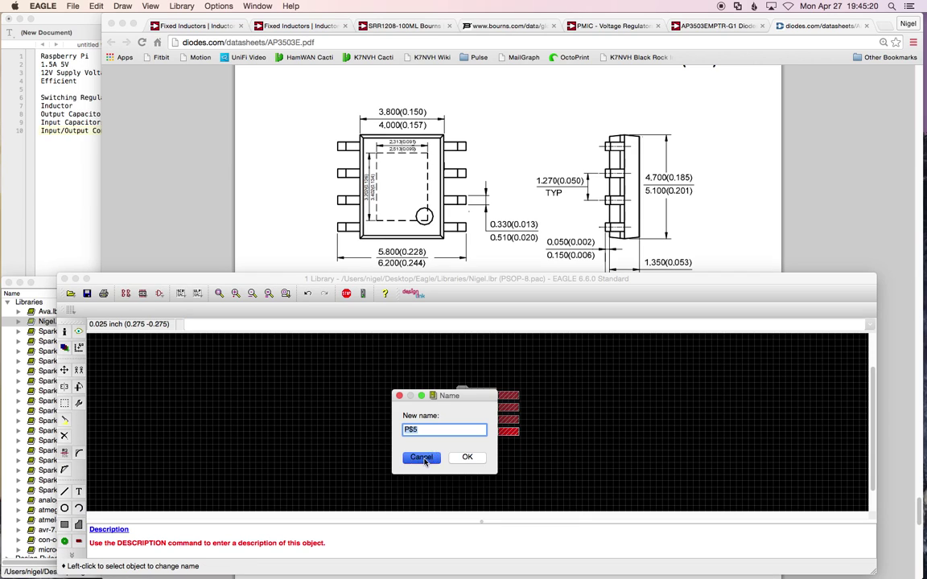
right_click(500, 420)
click(572, 409)
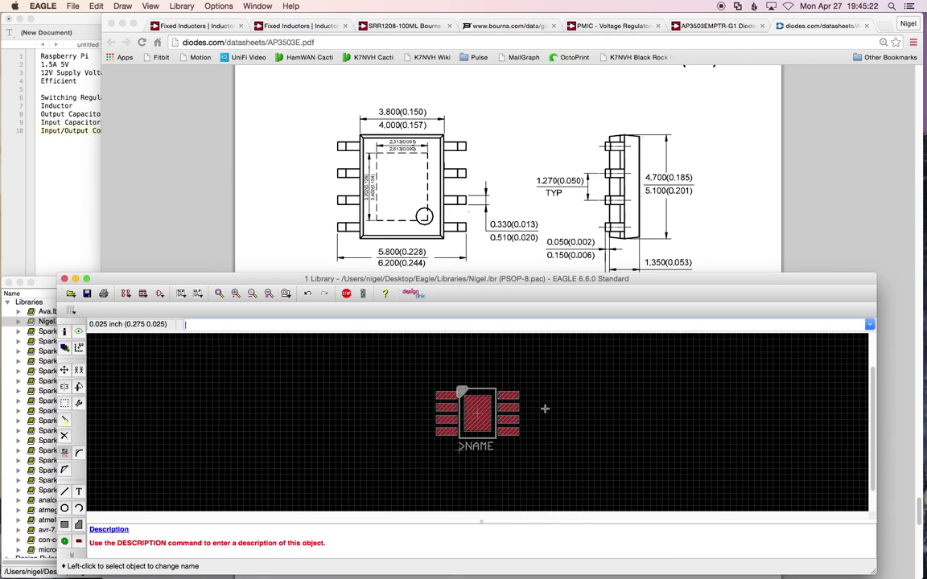
right_click(513, 420)
click(547, 472)
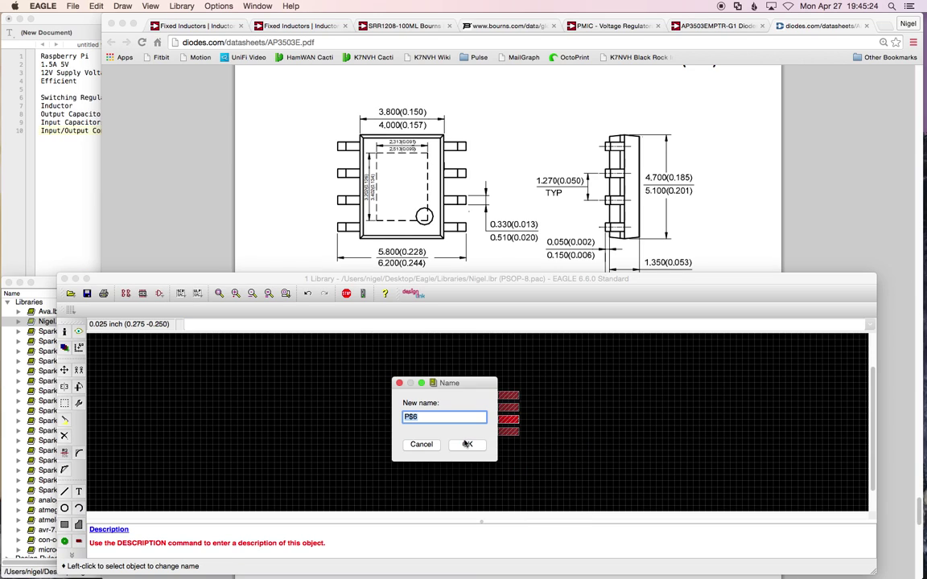
click(424, 444)
right_click(508, 407)
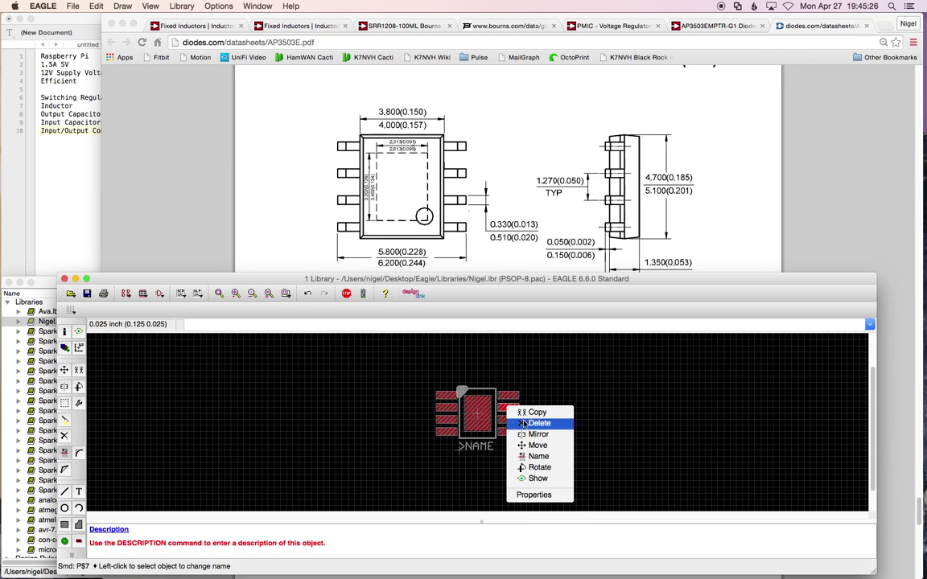
click(544, 458)
click(422, 431)
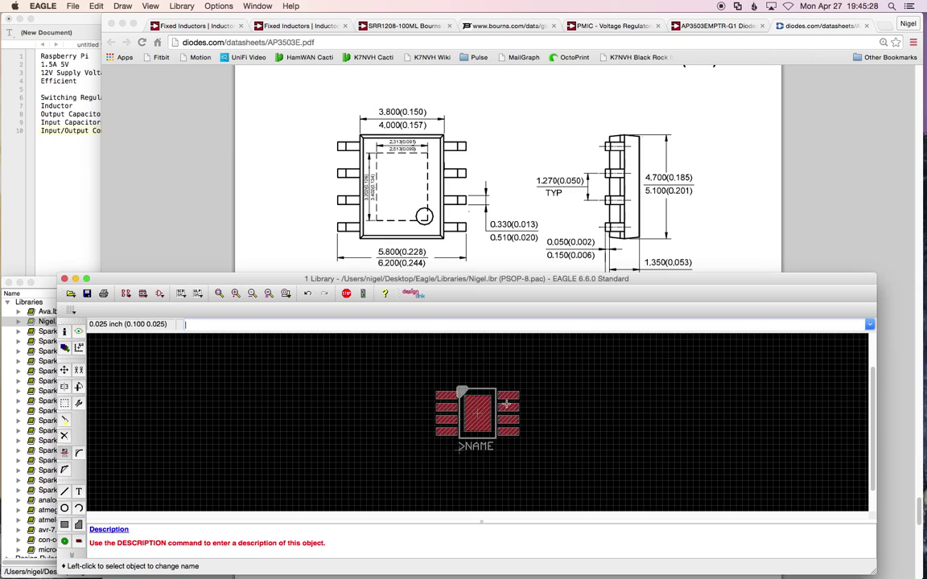
right_click(514, 398)
click(547, 447)
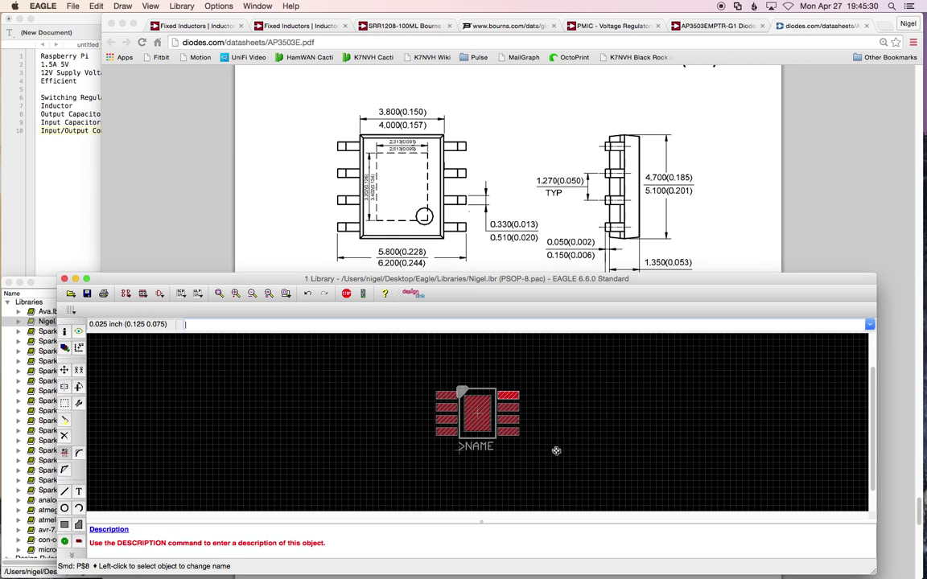
click(424, 424)
Rename the large centre pad of the package to EP and save the library
right_click(480, 418)
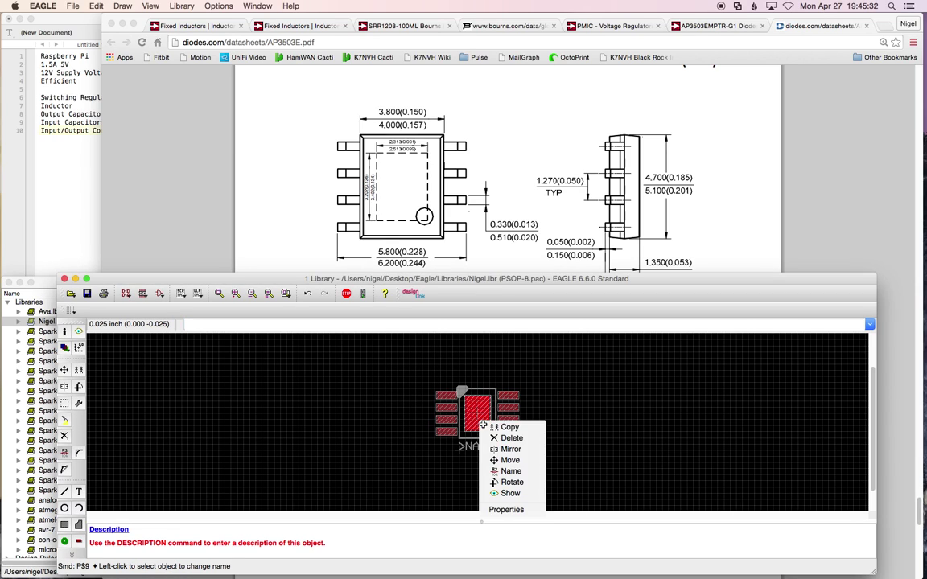
click(511, 471)
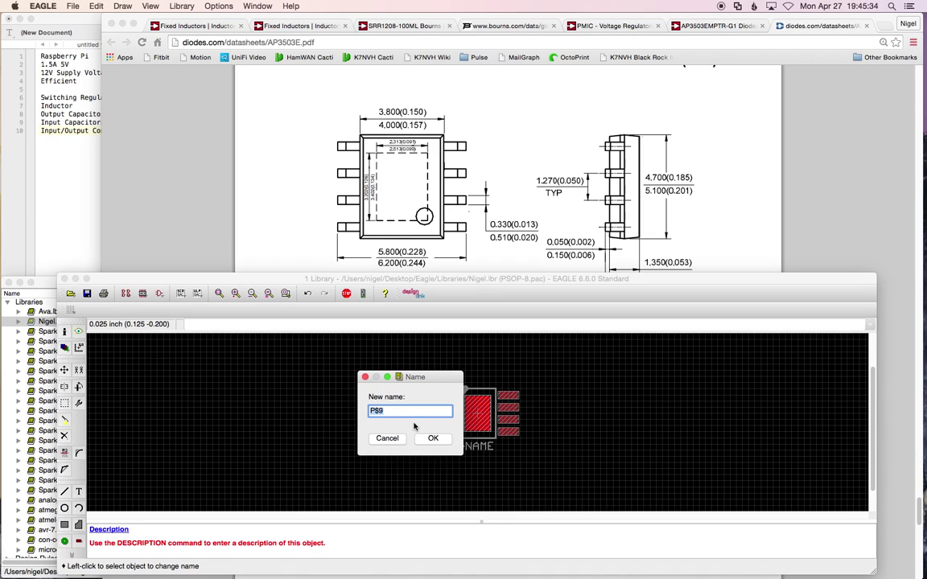
text(EP)
key(Return)
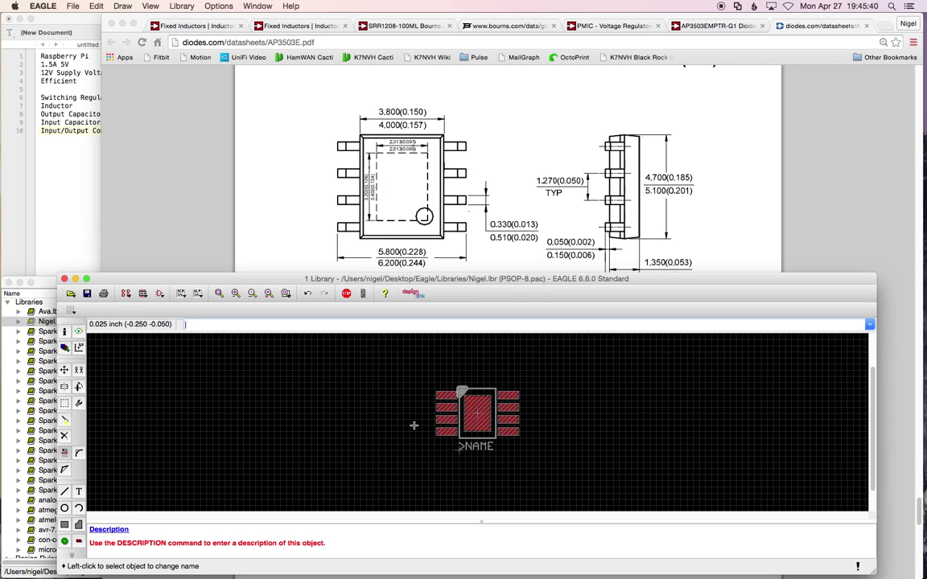
click(87, 293)
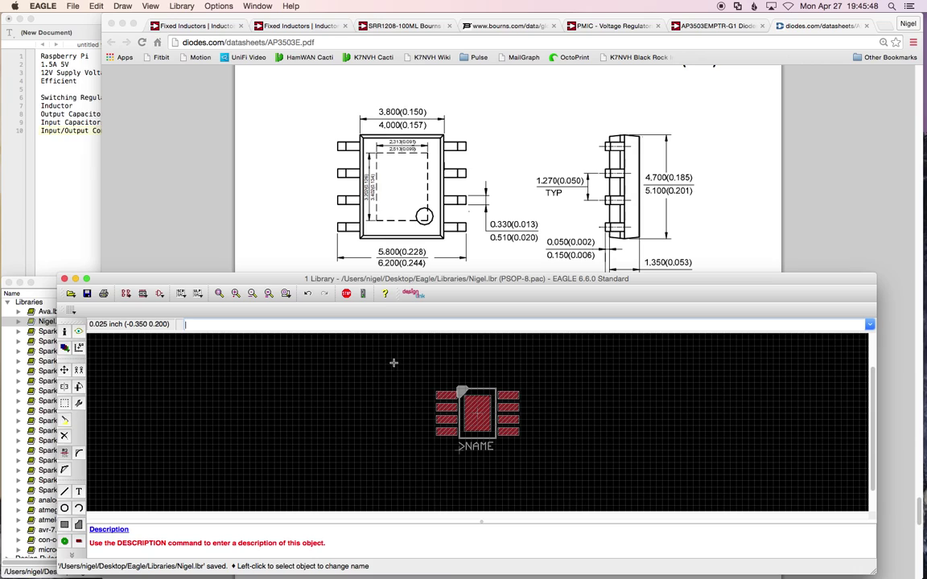
Create a new device named AP3503E in the library
click(127, 296)
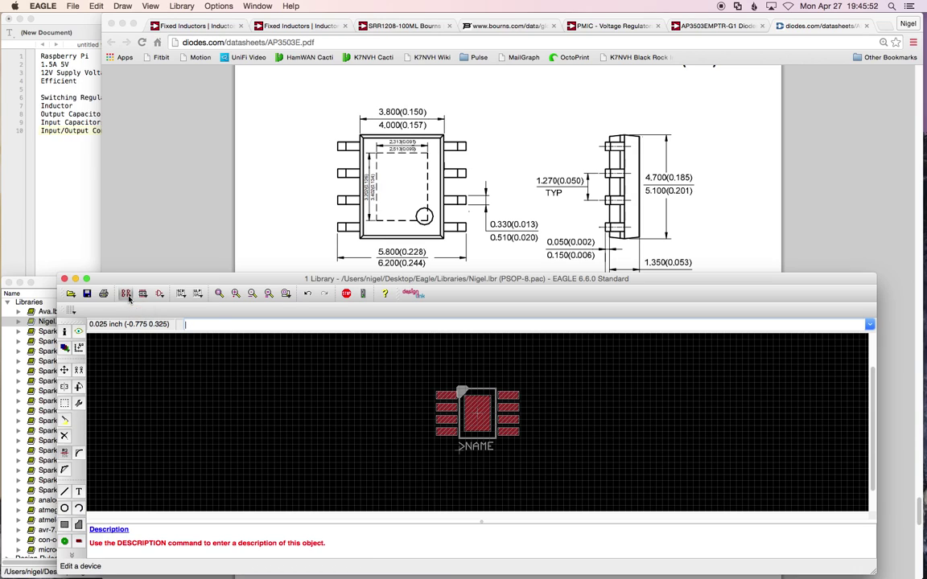
click(114, 330)
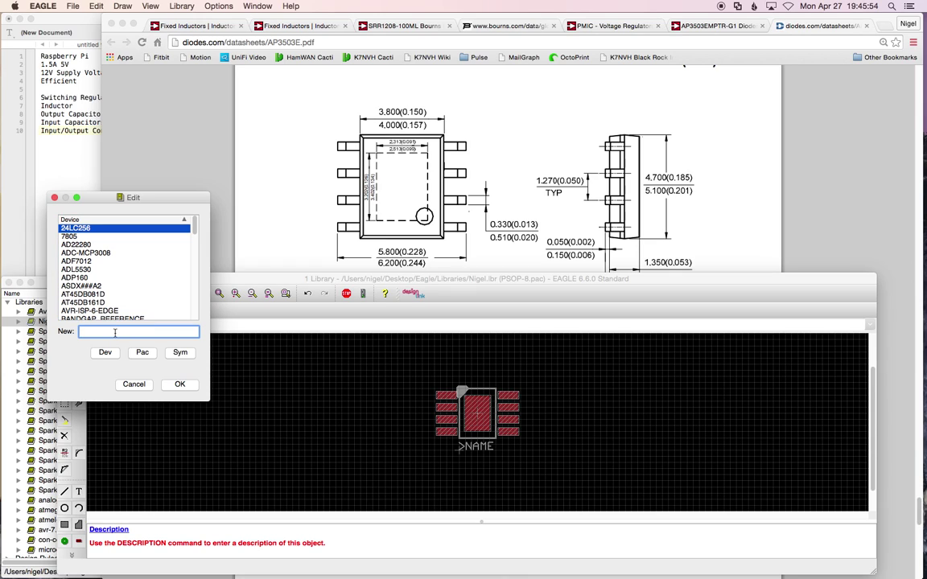
scroll(332, 238, up, 5)
scroll(332, 238, down, 3)
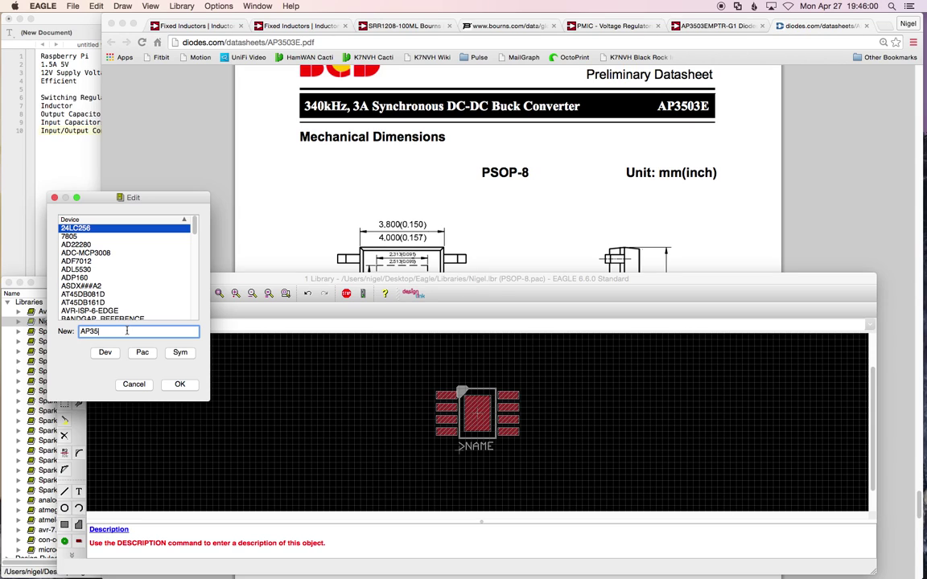
key(Return)
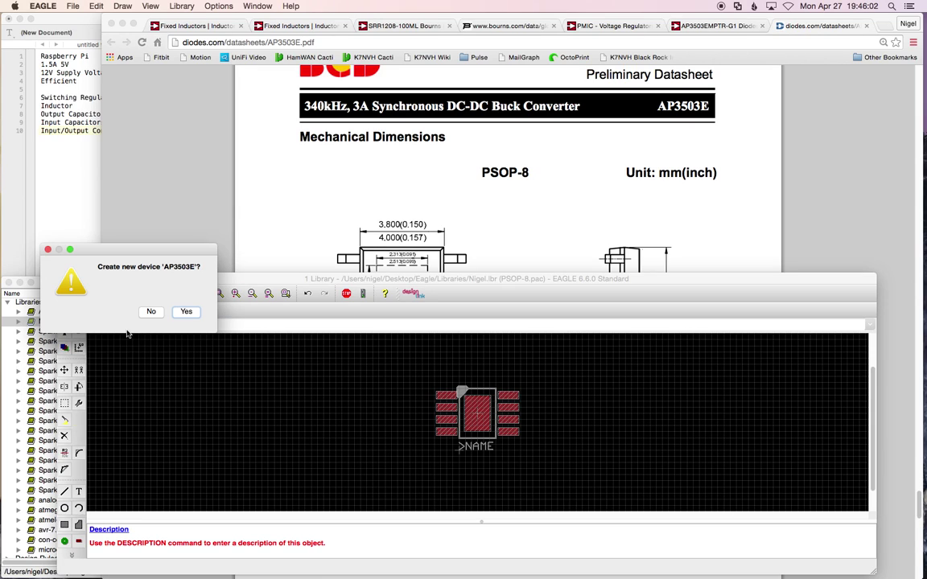
click(185, 313)
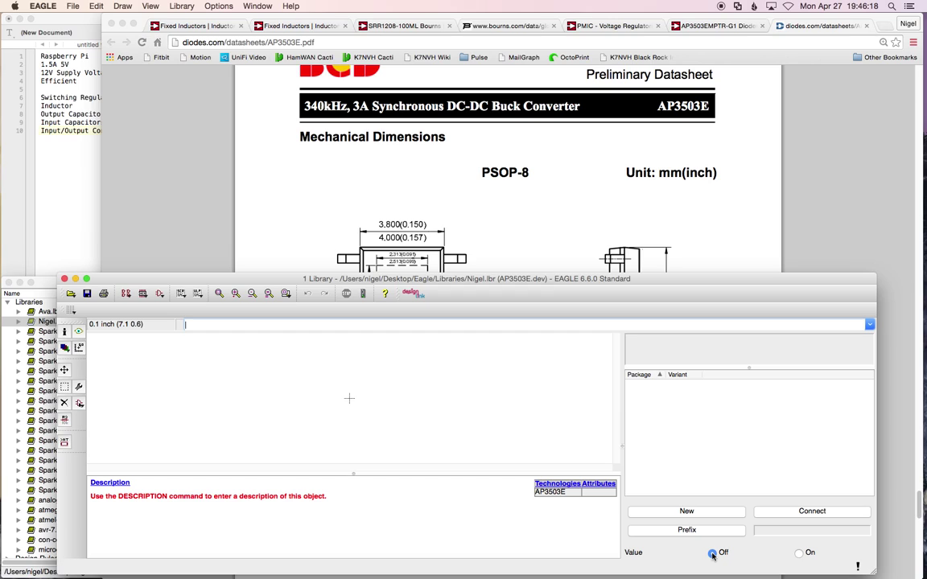
Set the AP3503E device's prefix to U
click(697, 530)
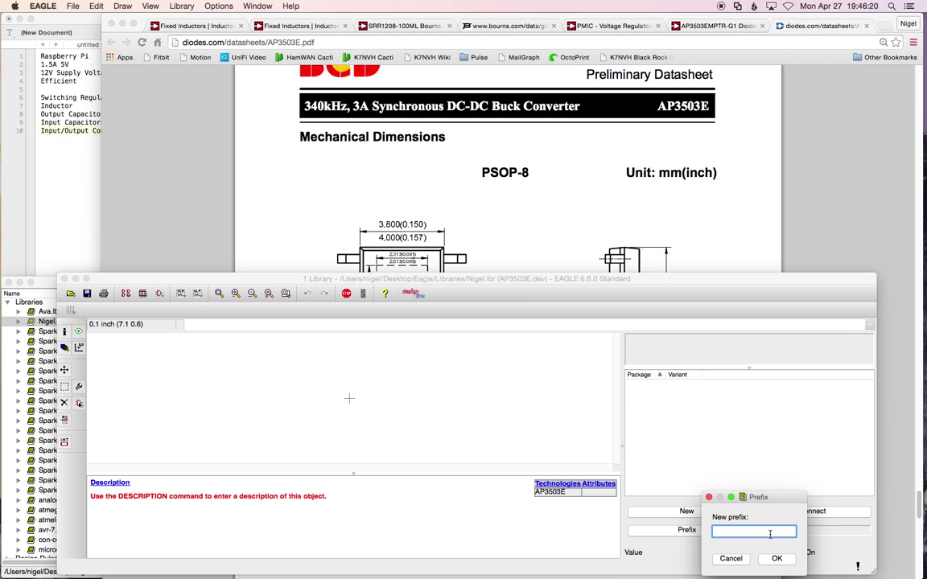
text(U)
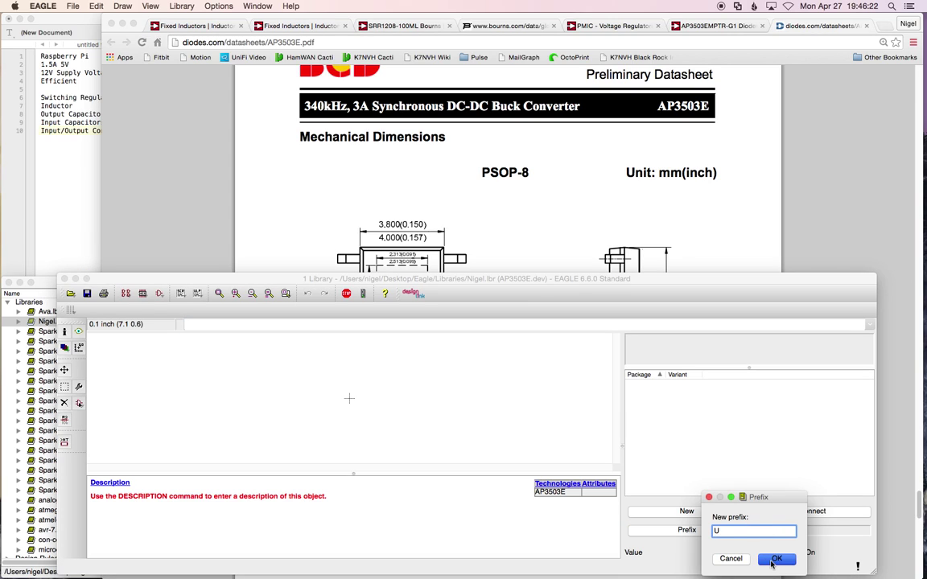
click(775, 558)
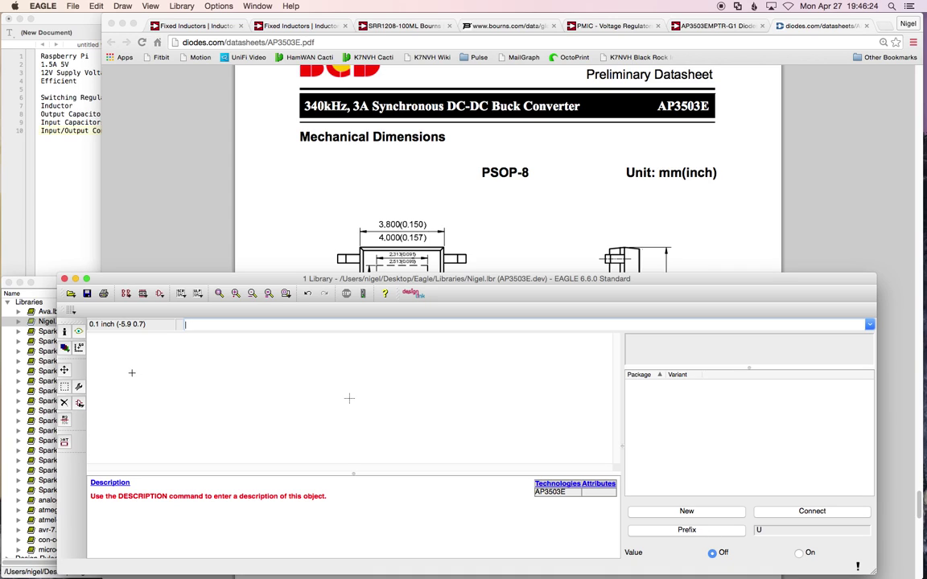
Add the AP3503E symbol to the device and place a single instance at the origin
click(78, 404)
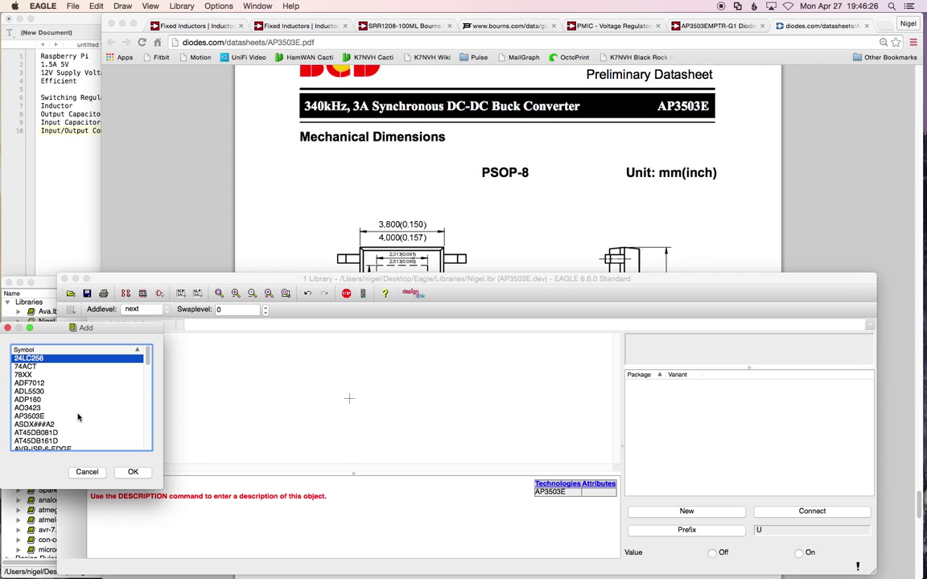
scroll(78, 417, down, 5)
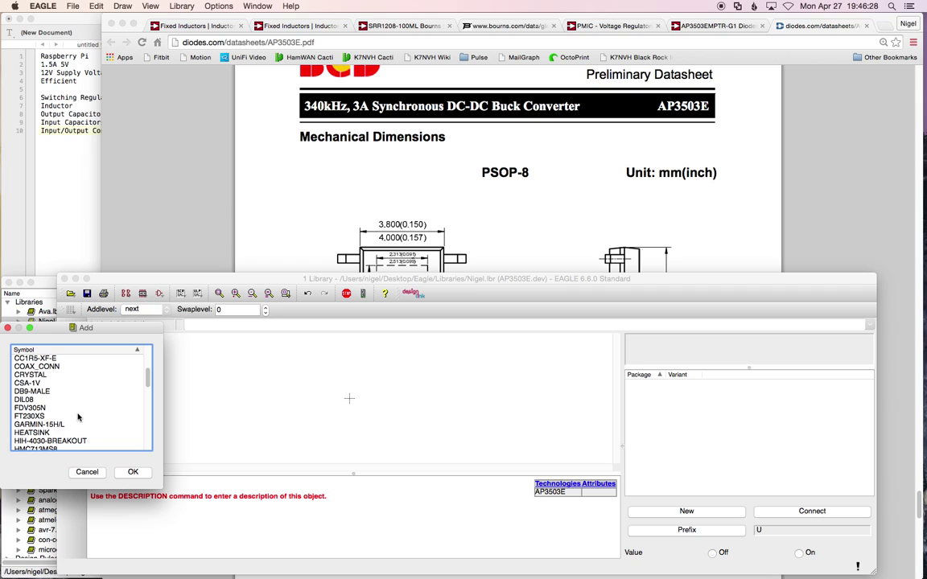
scroll(78, 417, up, 5)
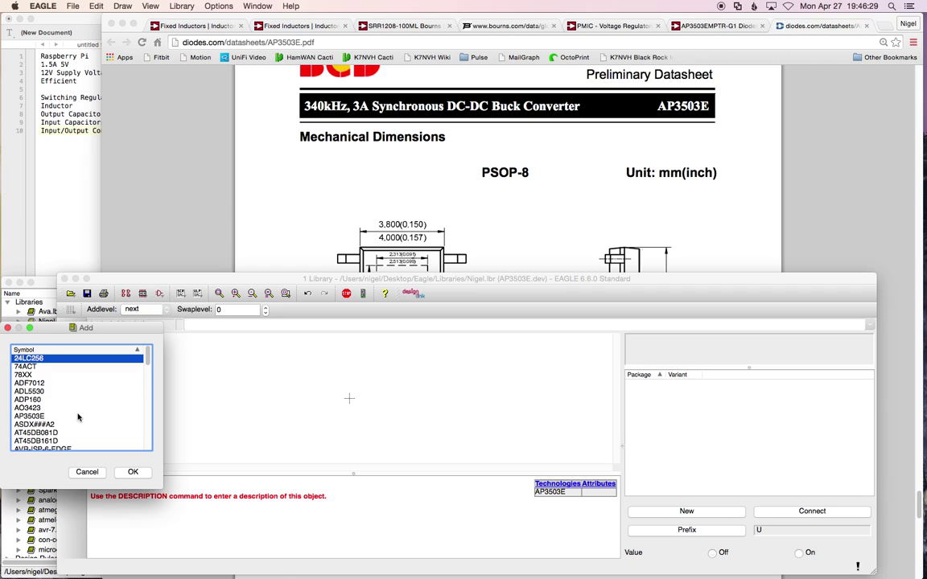
click(32, 416)
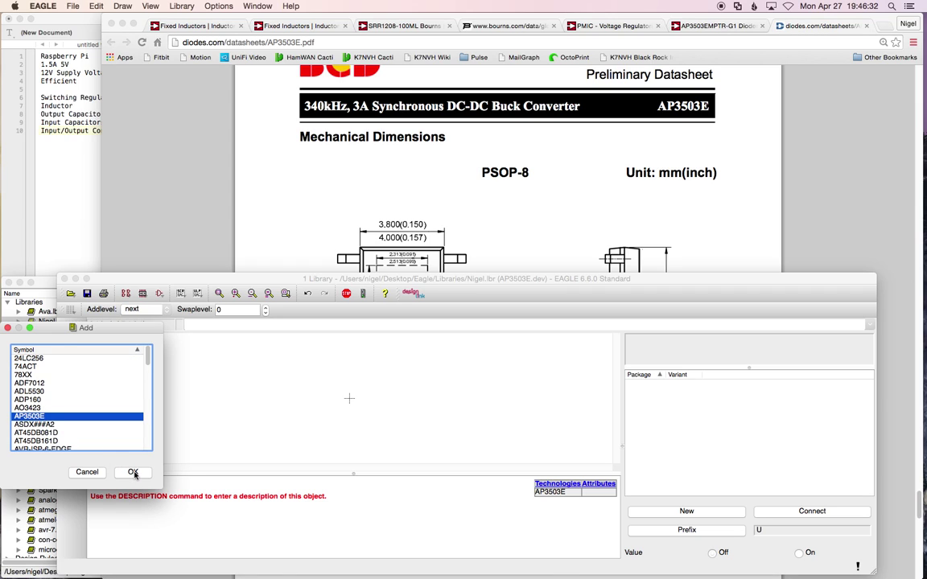
click(132, 473)
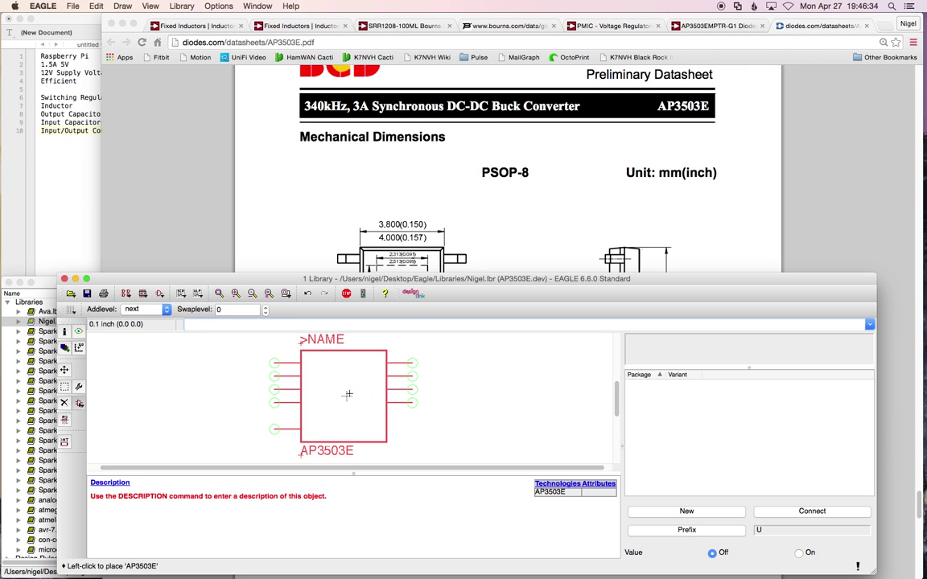
click(346, 397)
scroll(346, 396, down, 3)
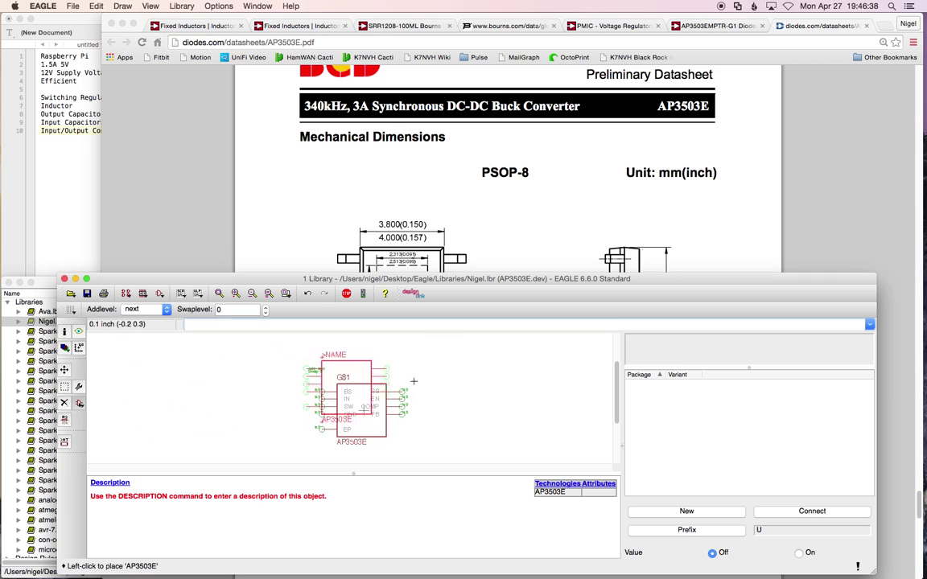
Add a package variant to the AP3503E device using the PSOP-8 package, leaving the variant name empty
click(714, 509)
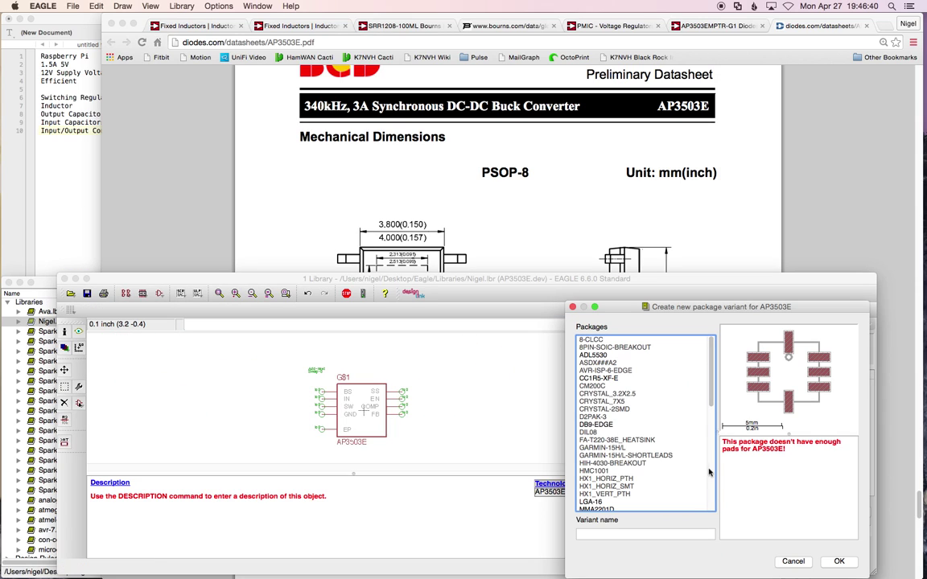
scroll(667, 466, down, 3)
scroll(667, 466, down, 5)
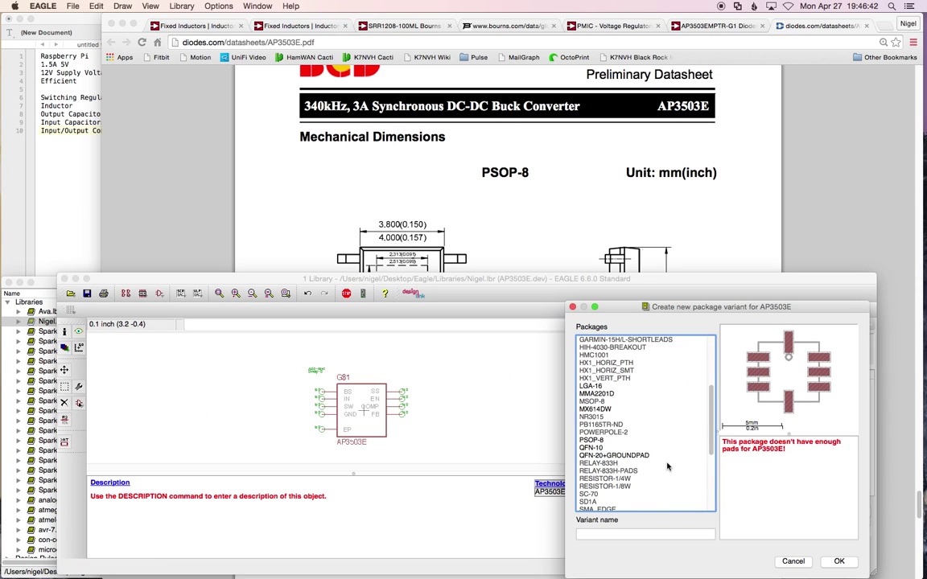
scroll(667, 465, up, 3)
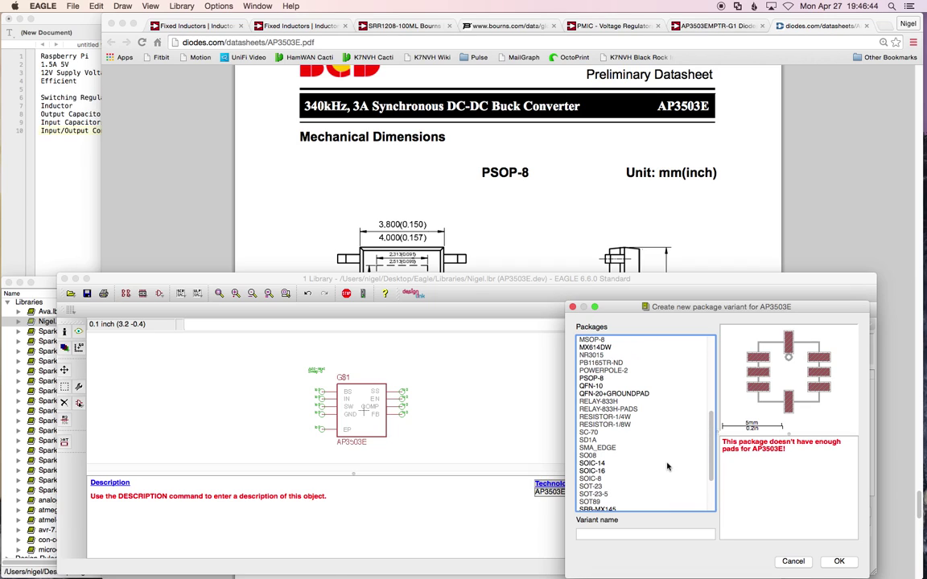
click(592, 379)
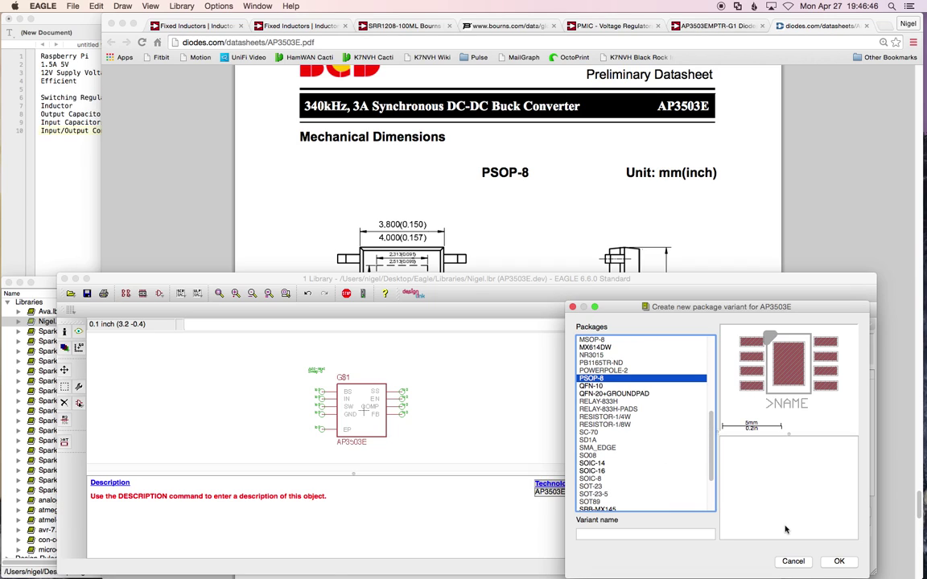
click(836, 561)
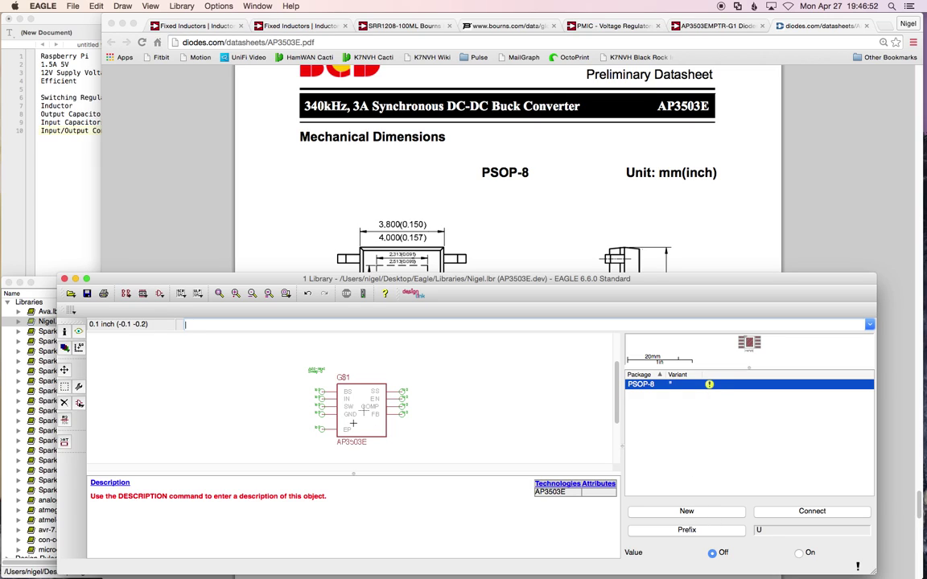
Open the pin-to-pad connections of the PSOP-8 variant and find the pin configuration figure in the AP3503E datasheet
scroll(341, 405, up, 1)
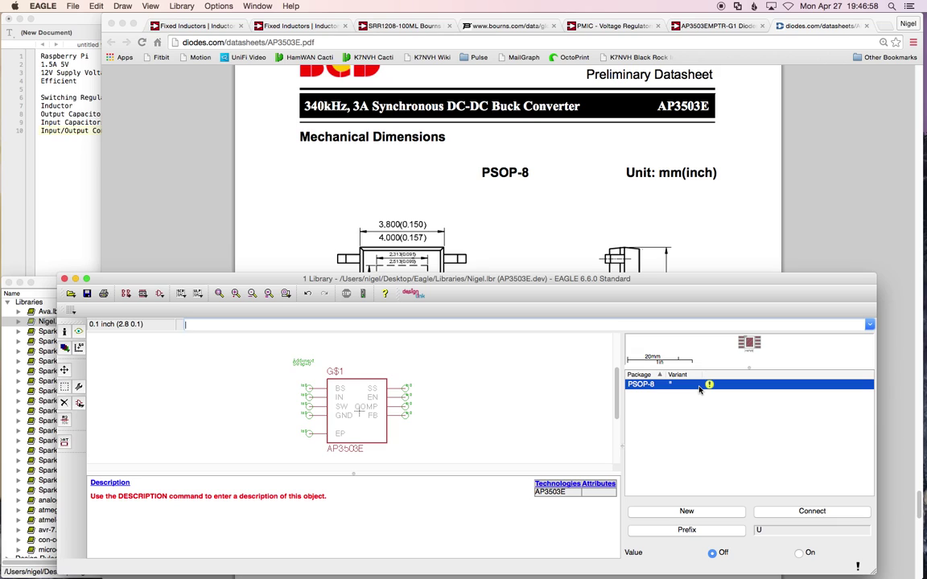
click(792, 512)
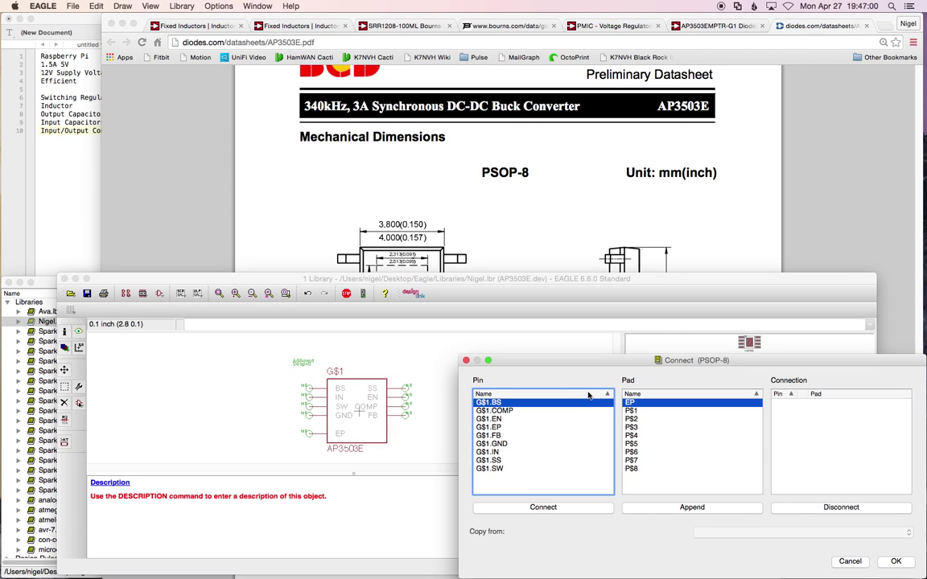
scroll(553, 160, up, 5)
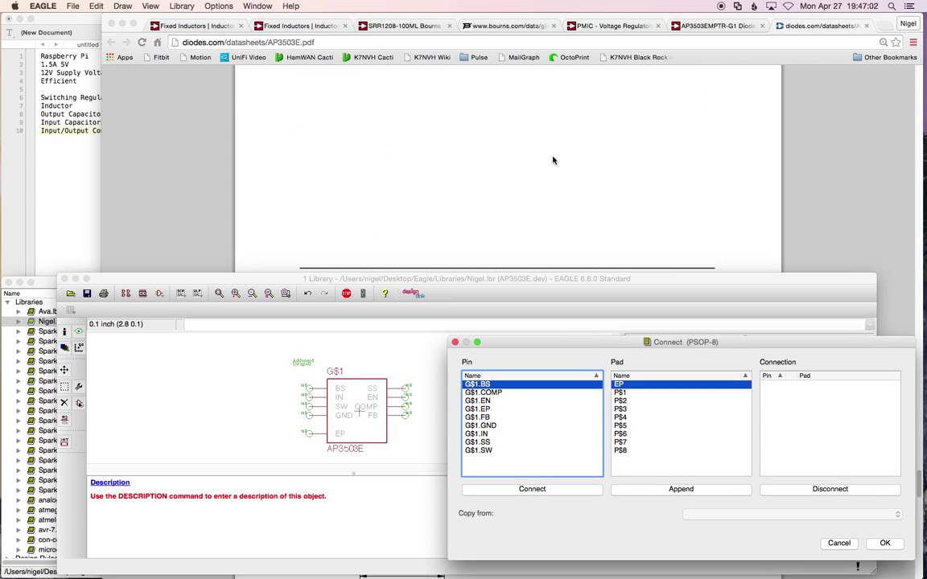
scroll(552, 161, up, 15)
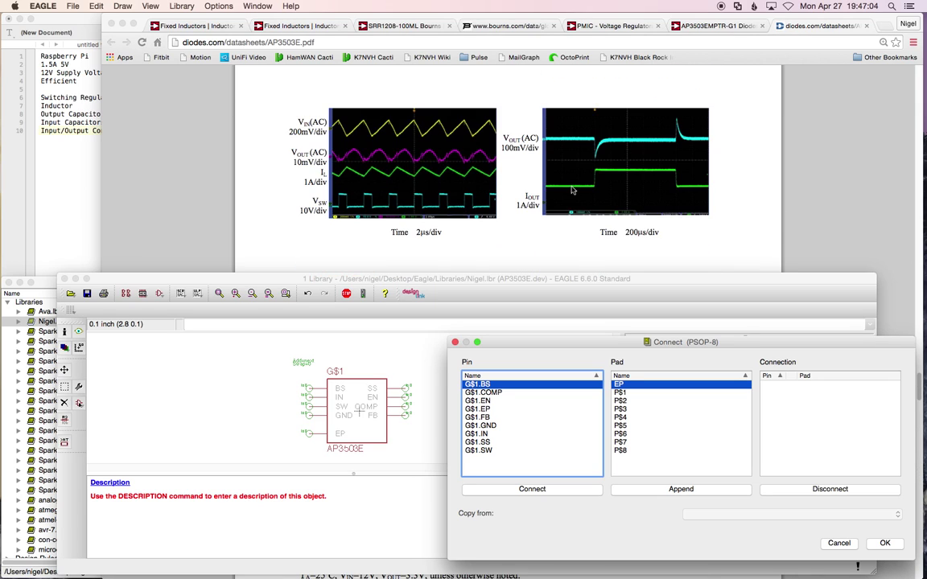
scroll(573, 190, up, 15)
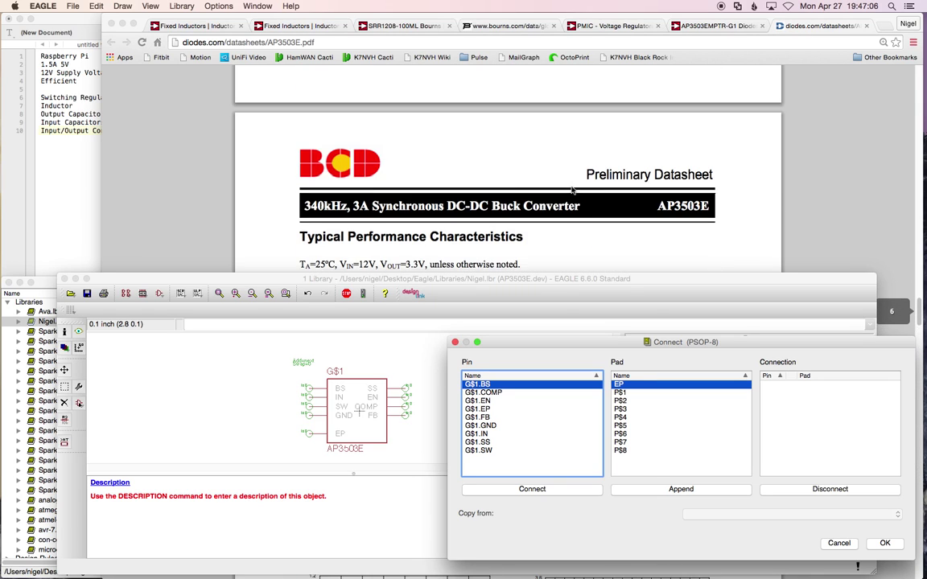
scroll(572, 190, up, 15)
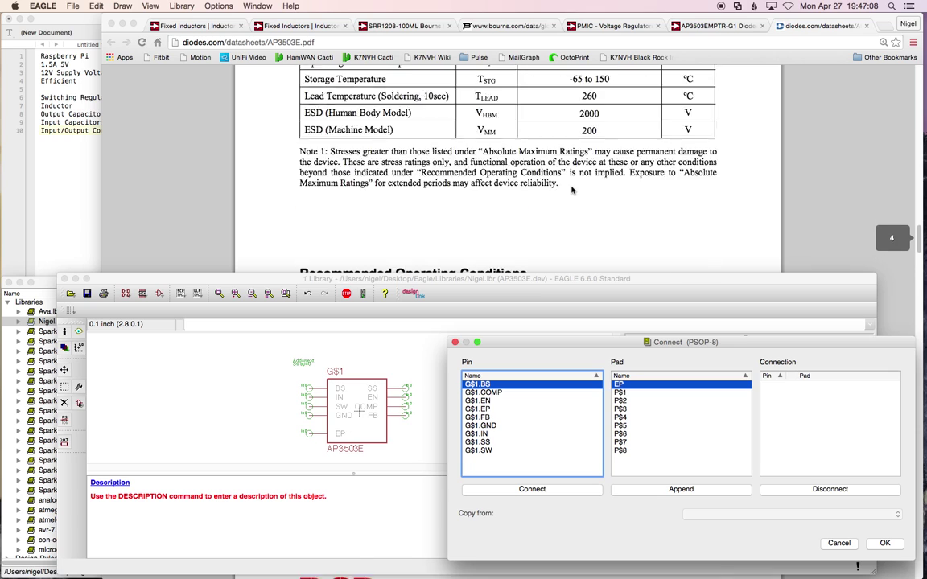
scroll(572, 190, up, 15)
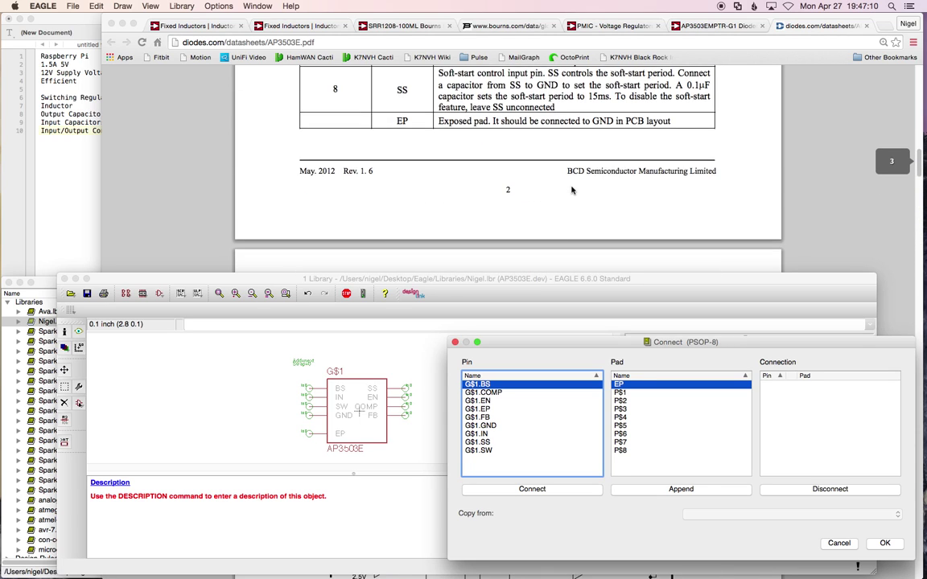
scroll(573, 190, up, 10)
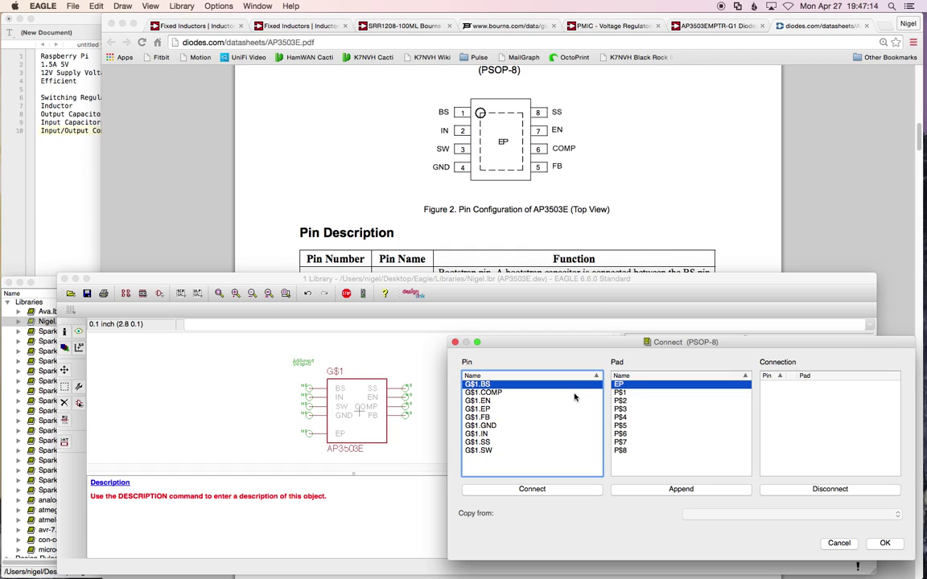
Connect symbol pin BS to pad P$1 and pin IN to pad P$2
click(624, 392)
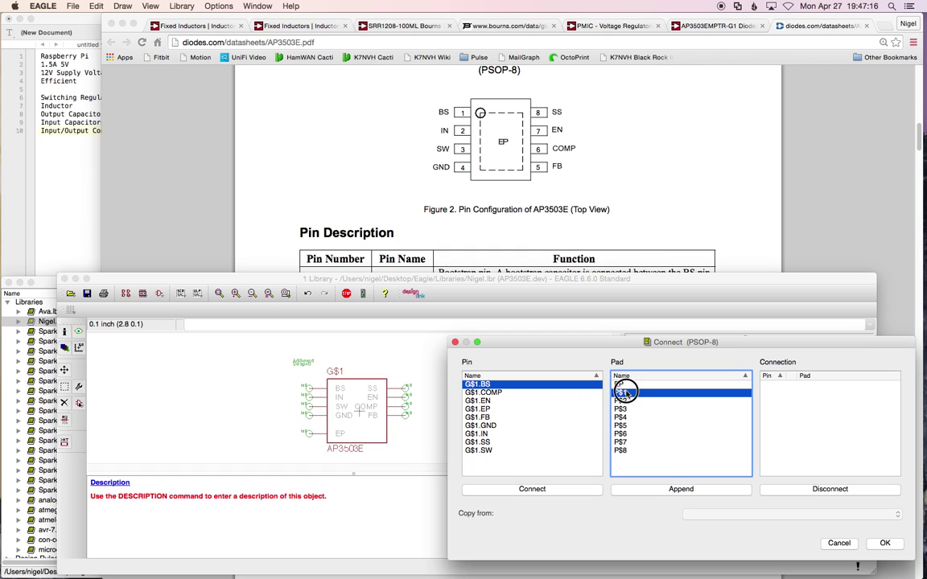
click(481, 384)
click(534, 491)
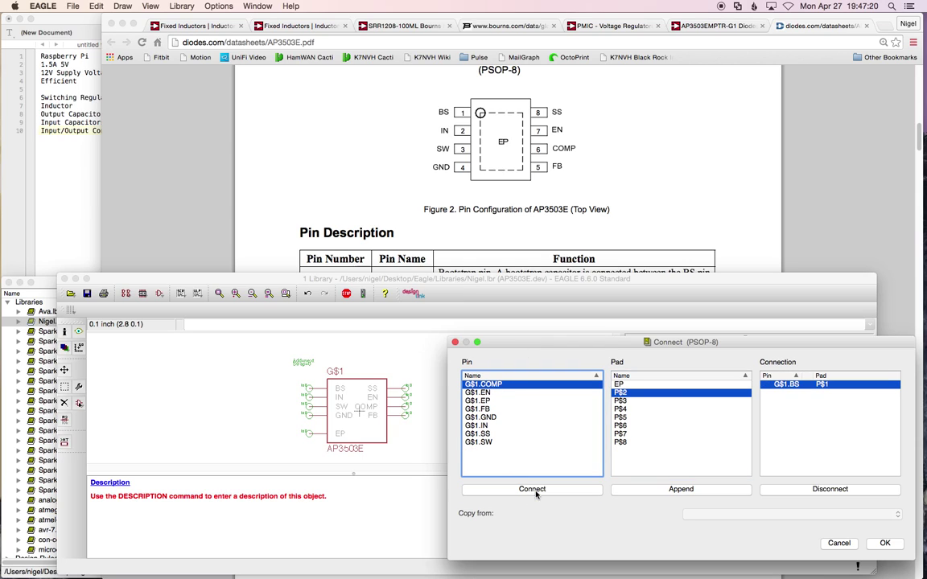
click(621, 393)
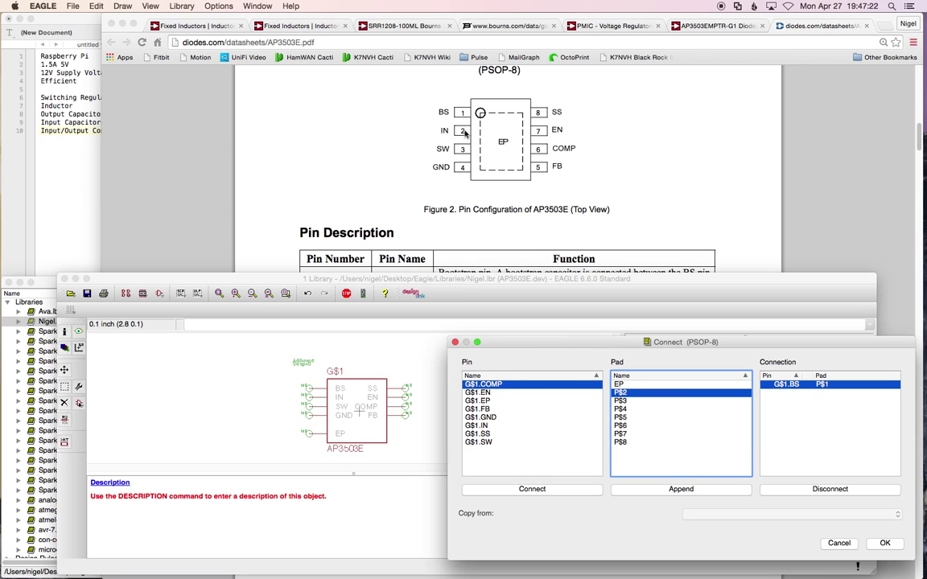
click(478, 426)
click(532, 489)
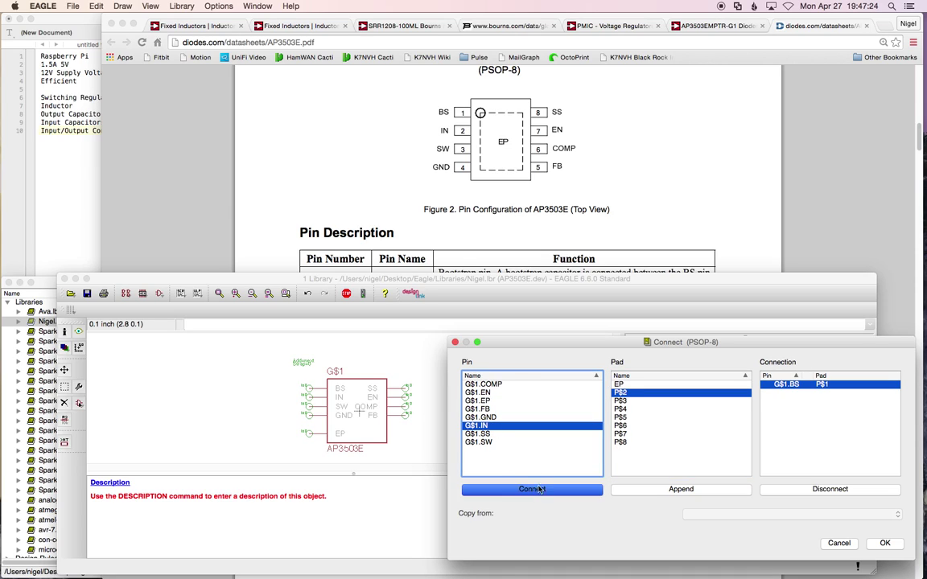
Connect symbol pin SW to pad P$3 and pin GND to pad P$4
click(620, 400)
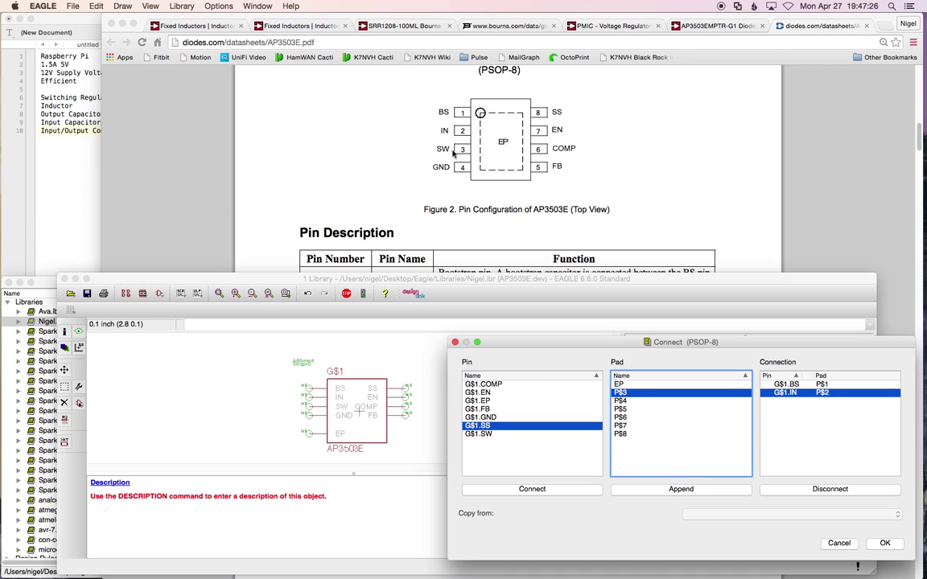
click(492, 433)
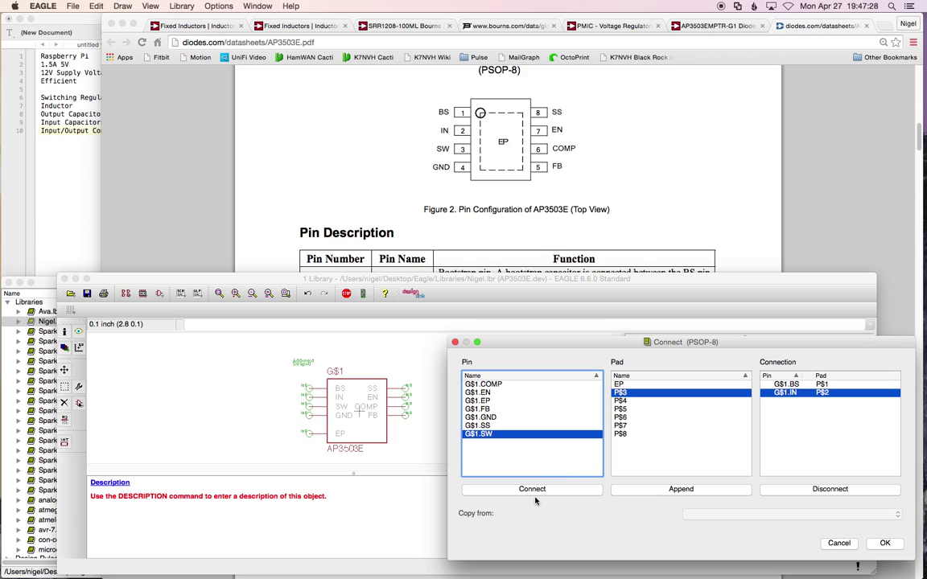
click(535, 488)
click(630, 394)
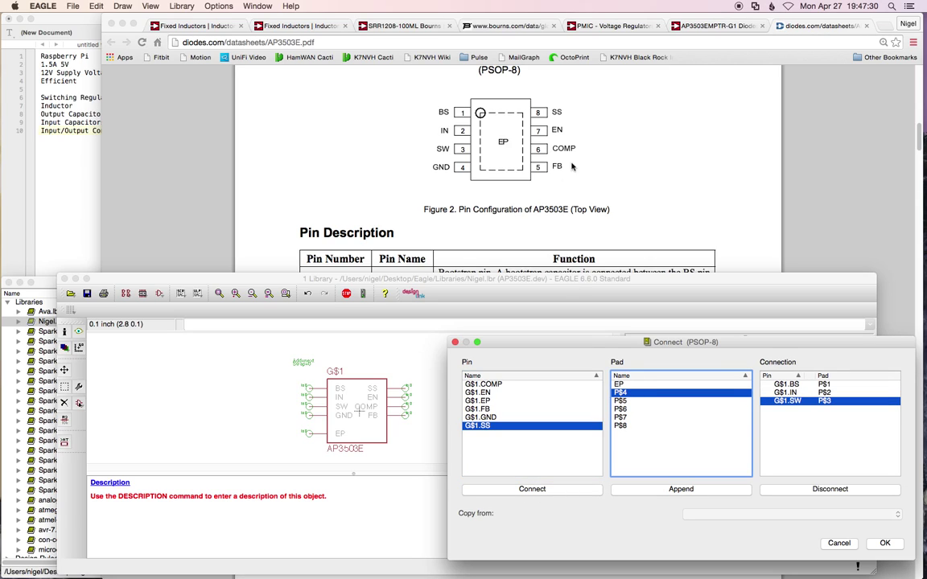
click(492, 421)
click(532, 489)
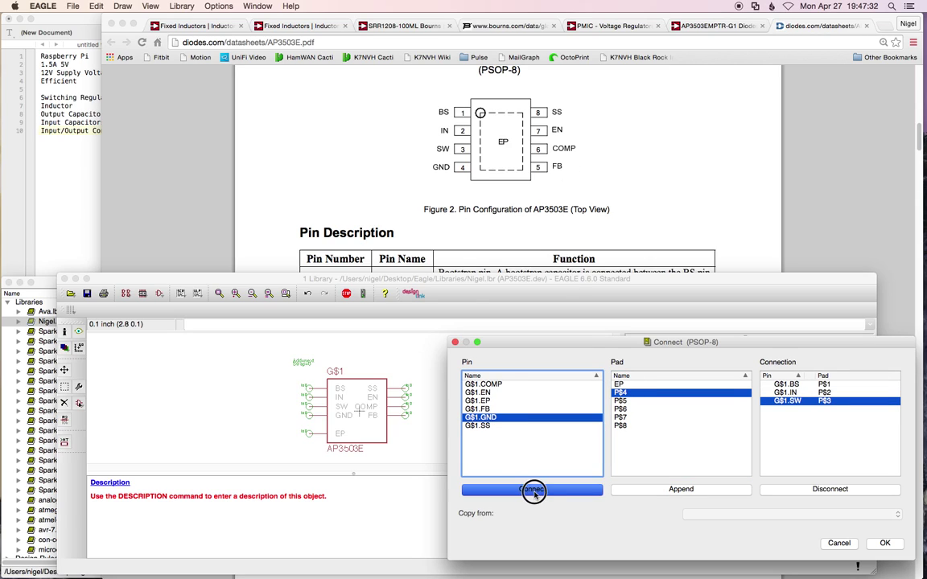
Connect symbol pin FB to pad P$5 and pin COMP to pad P$6
click(618, 394)
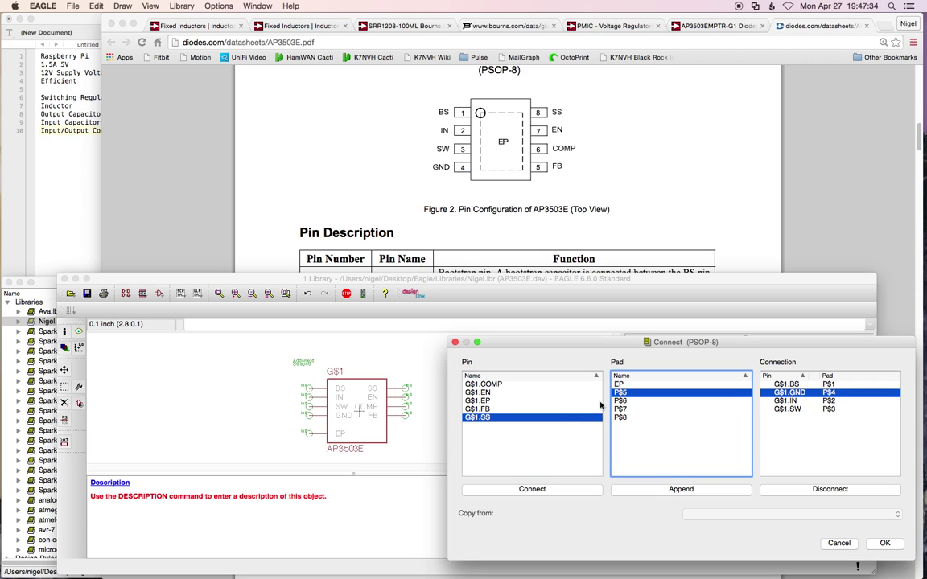
click(478, 408)
click(532, 488)
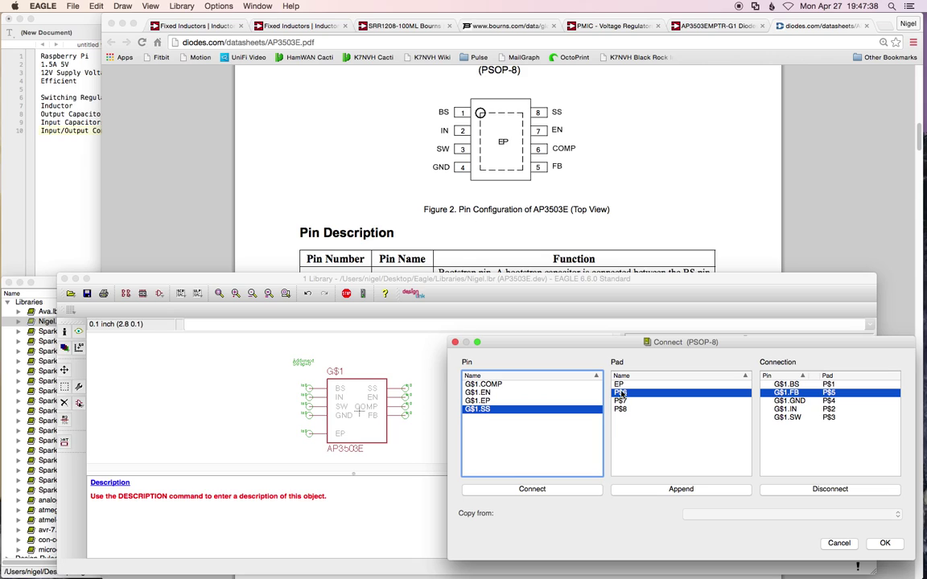
click(498, 387)
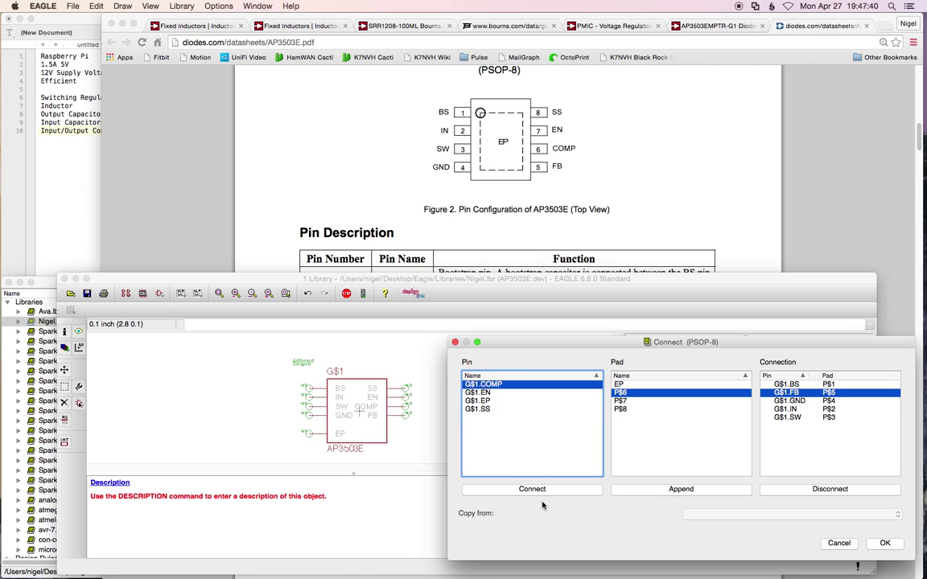
click(532, 489)
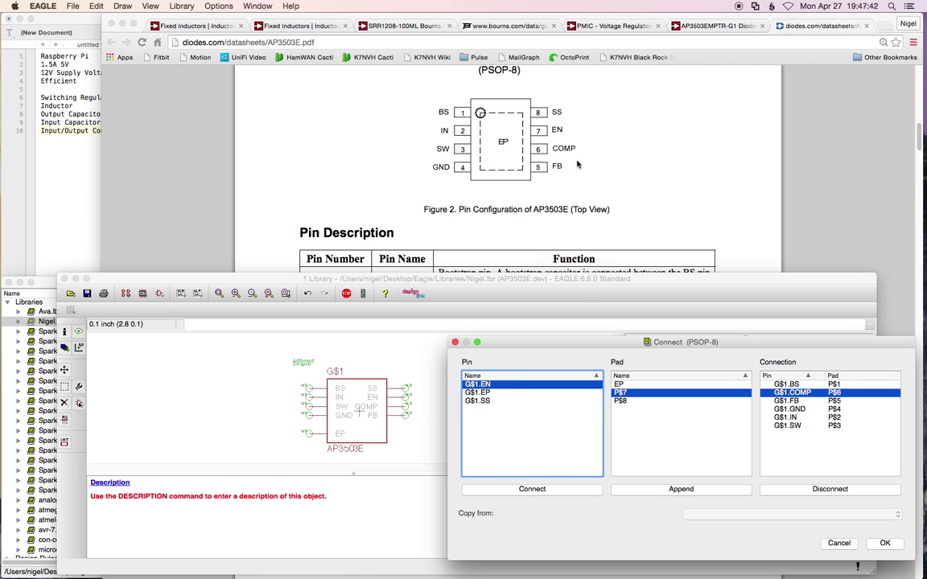
Connect pin EN to pad P$7, SS to P$8 and EP to pad EP, accept the connections and save the library
click(532, 489)
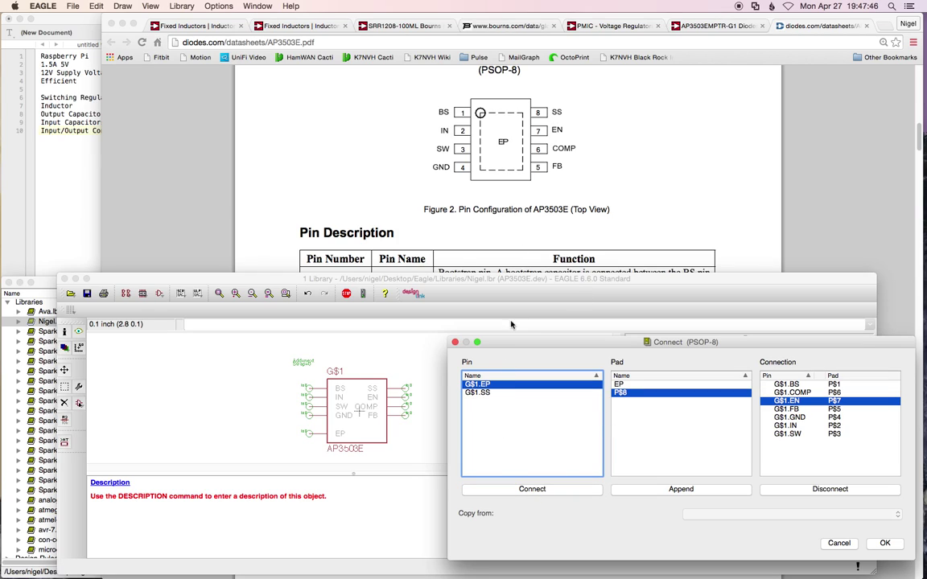
click(478, 392)
click(532, 489)
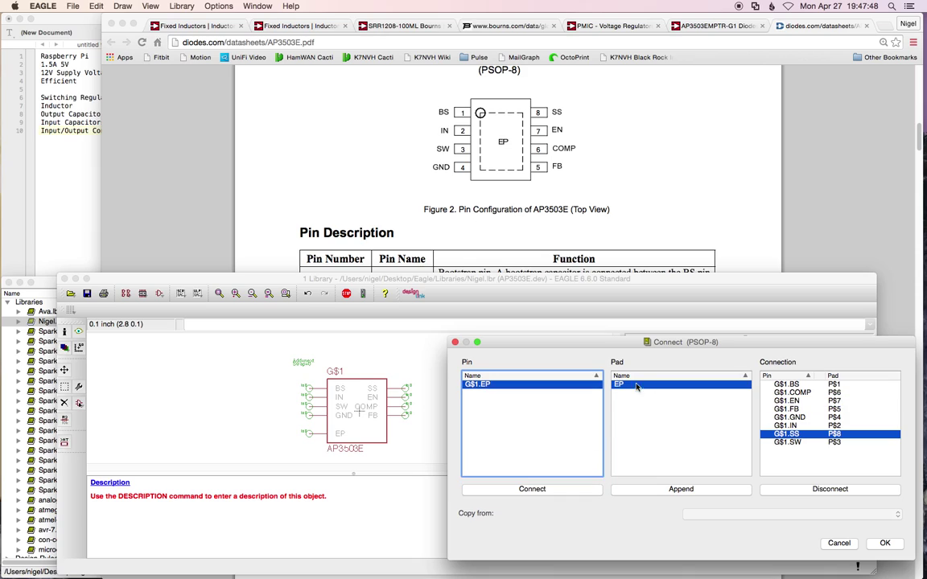
click(495, 385)
click(547, 490)
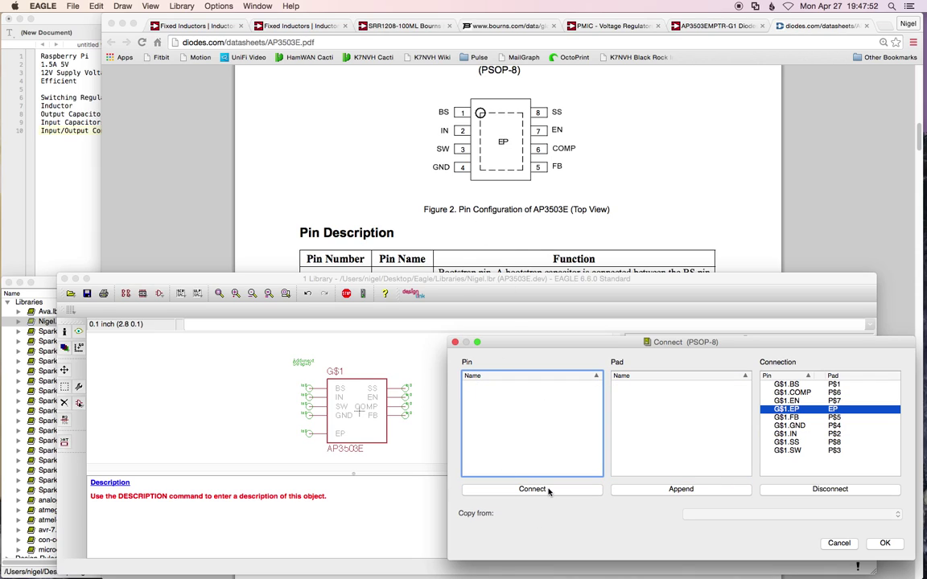
click(878, 547)
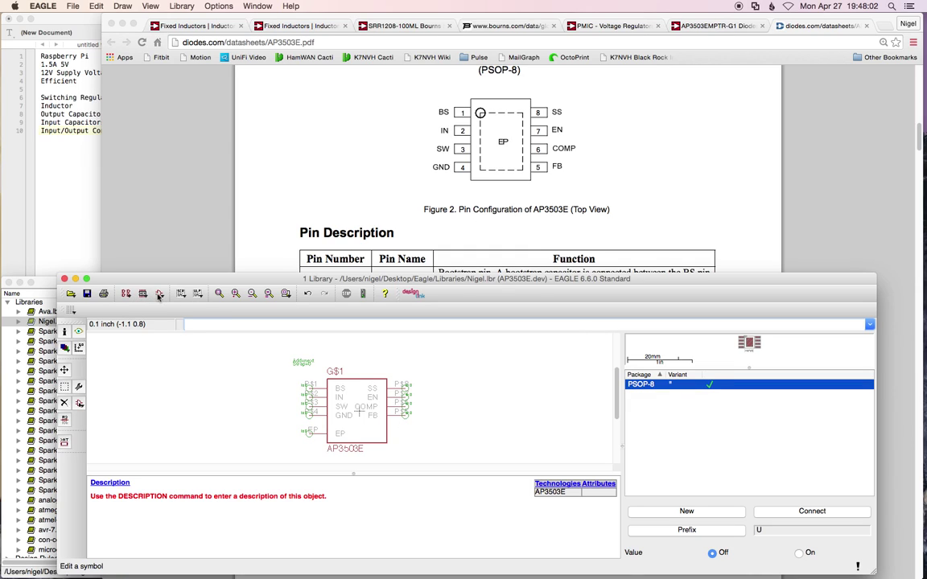
click(86, 294)
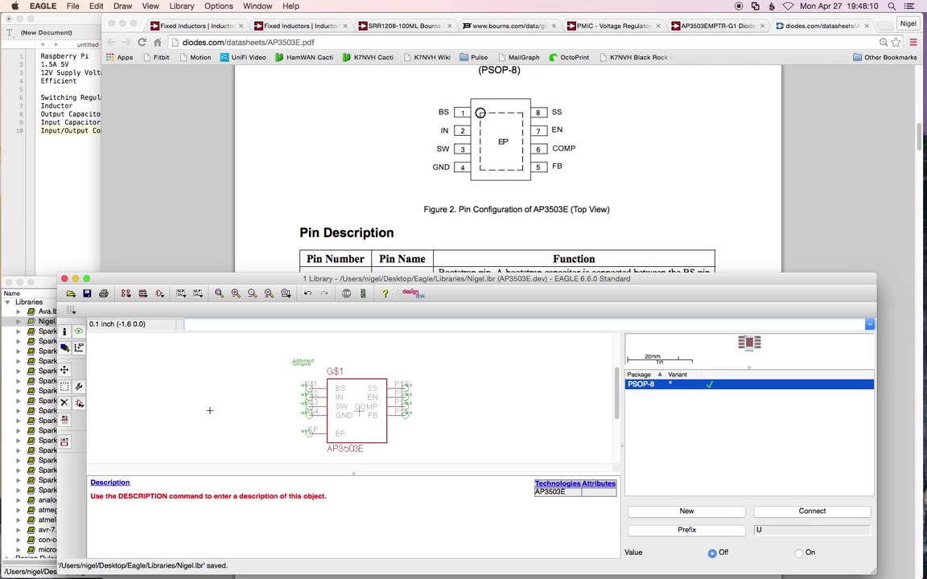
Enter the device description as AP3503E with "340KHz 3A Synchronous DC-DC Buck Converter" on a separate line below
click(110, 483)
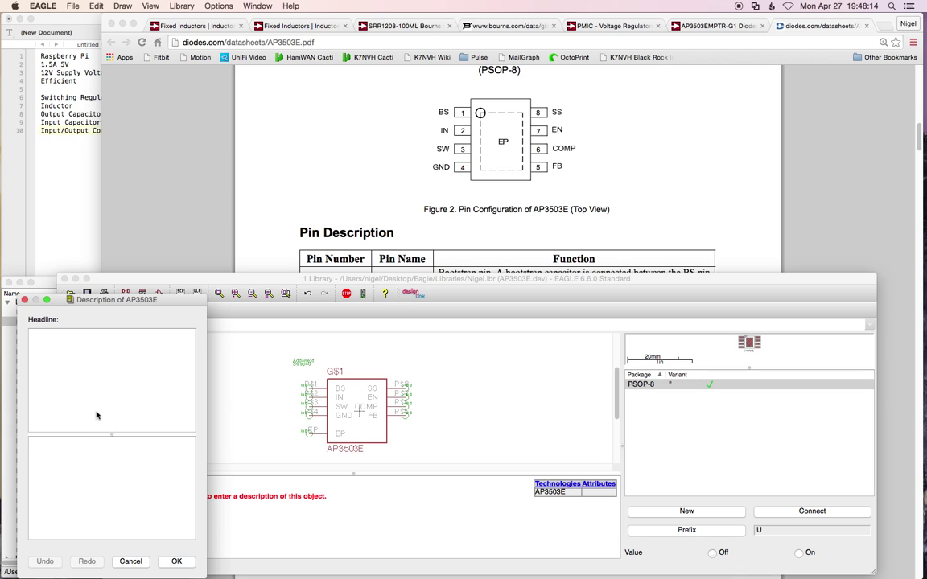
scroll(338, 177, up, 5)
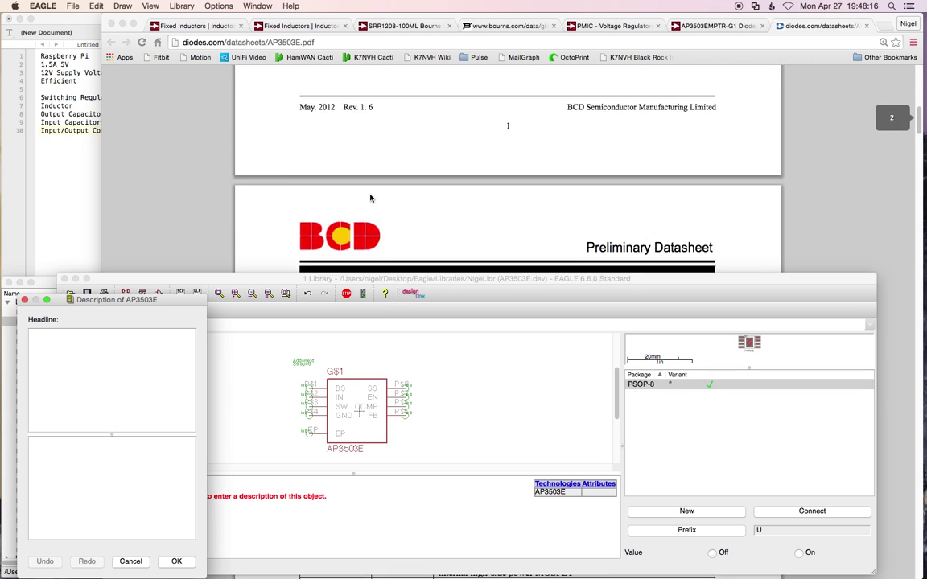
scroll(370, 198, down, 3)
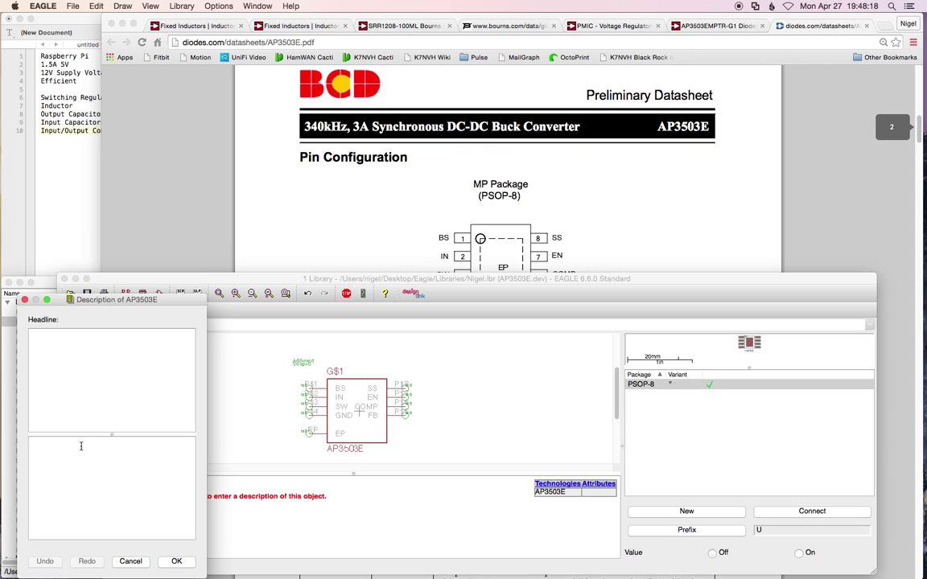
text(AP)
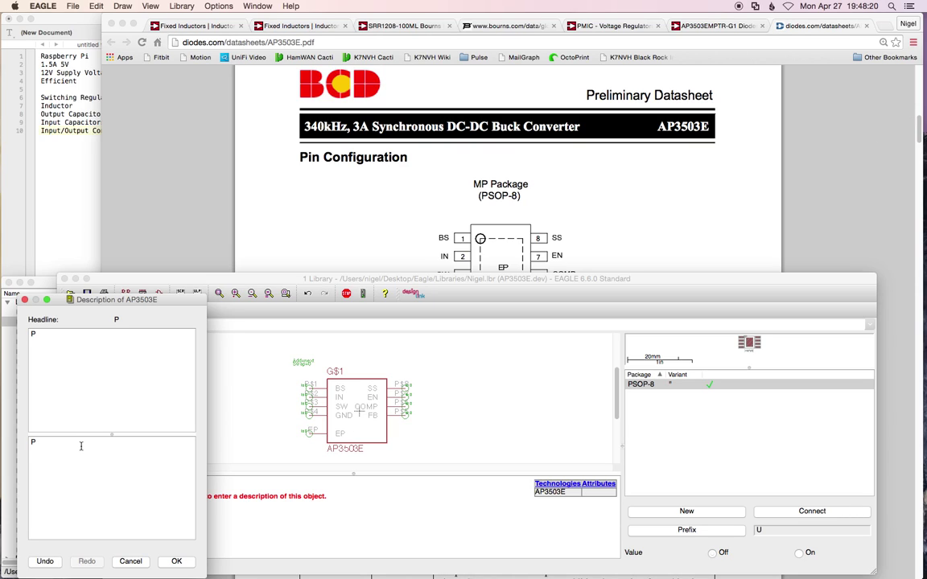
text(3503E  )
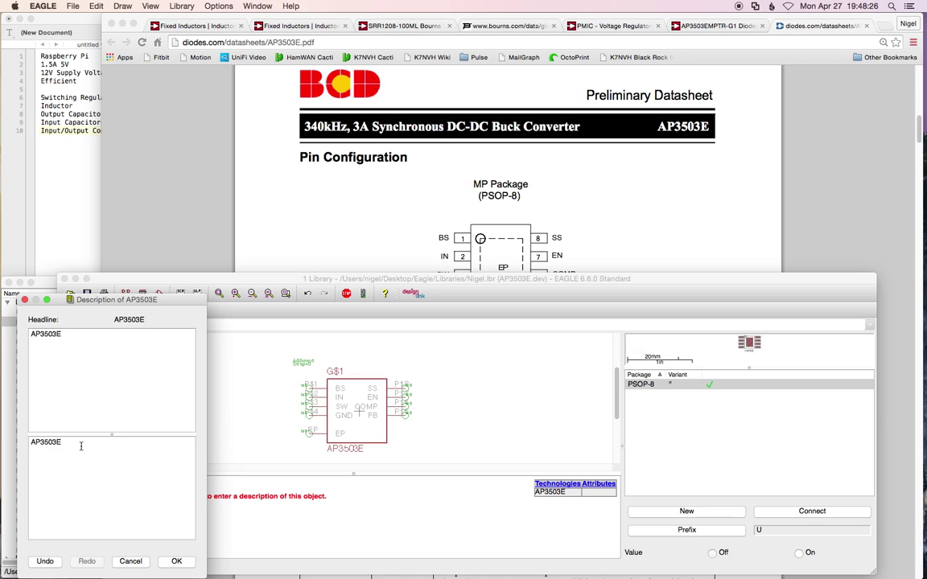
text(340KHz 3A Sync)
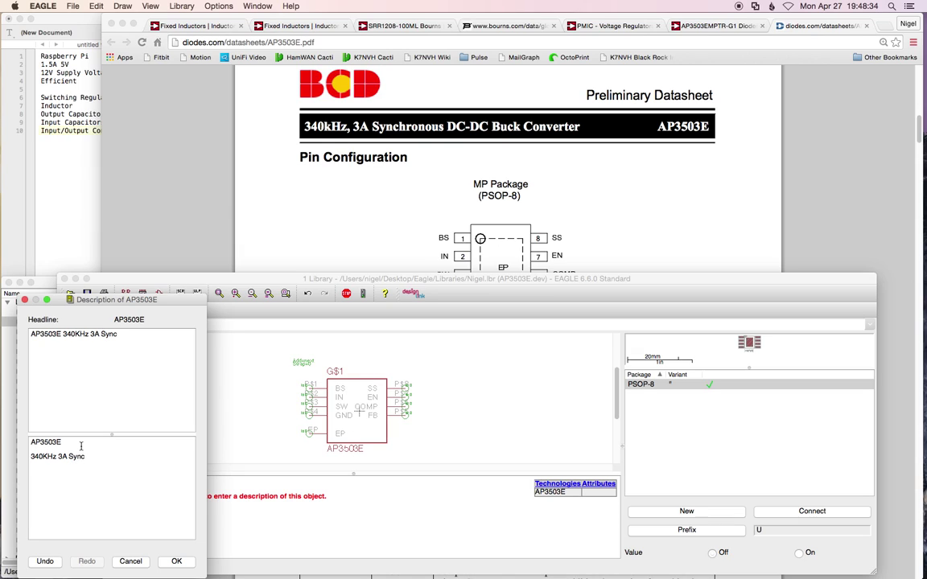
text(hronous DC-DC Buck)
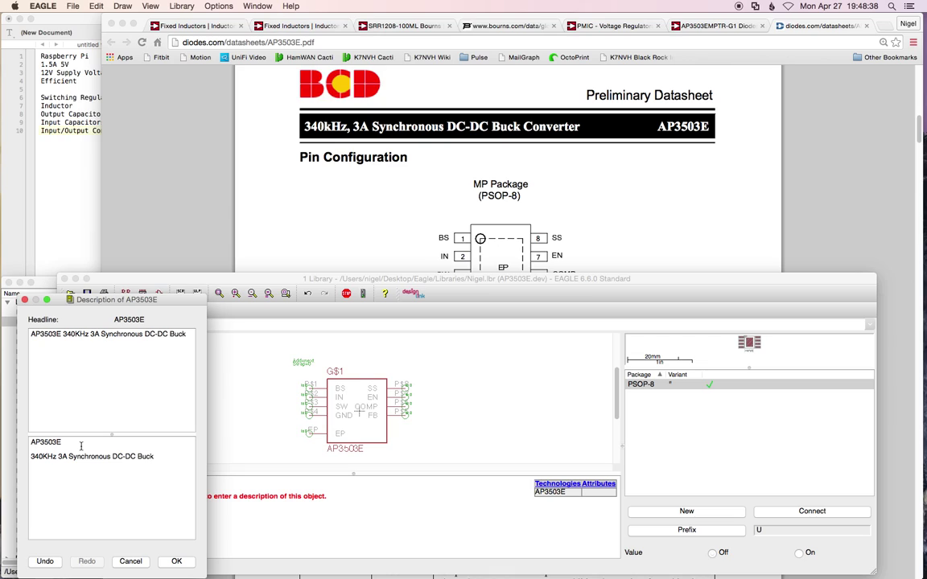
text( Converter)
Add the Digi-Key AP3503EMPTR-G1 product page link to the end of the description, accept it and save the library
click(711, 27)
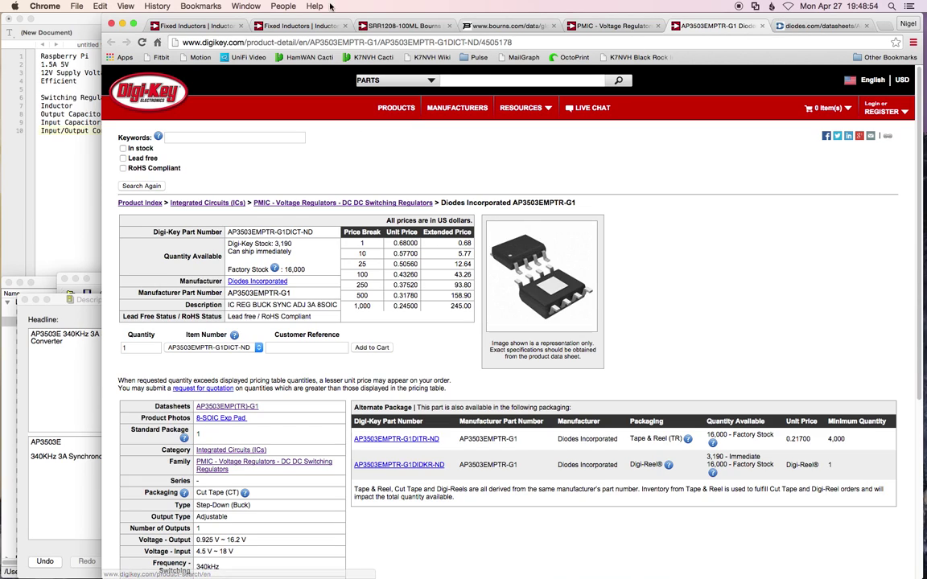
click(343, 42)
key(super+c)
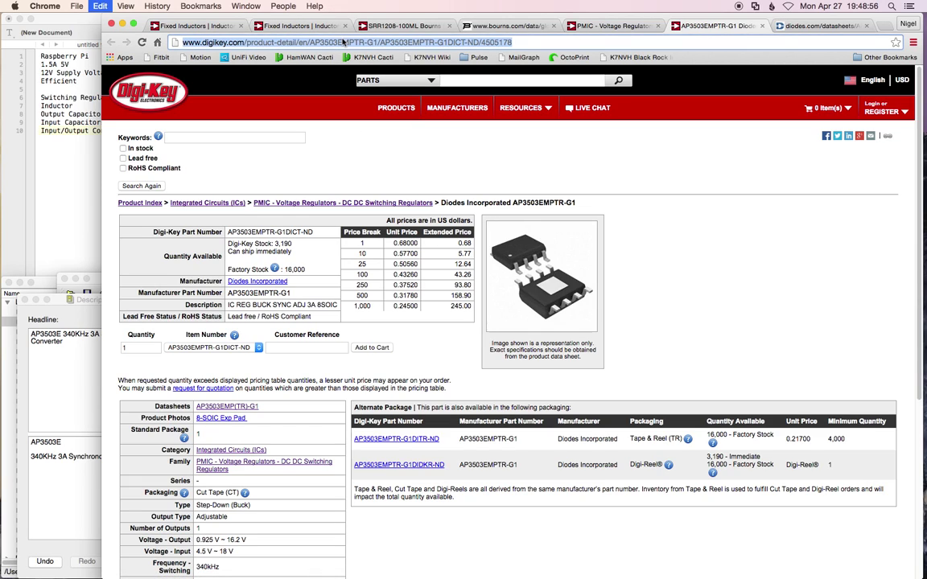
click(55, 396)
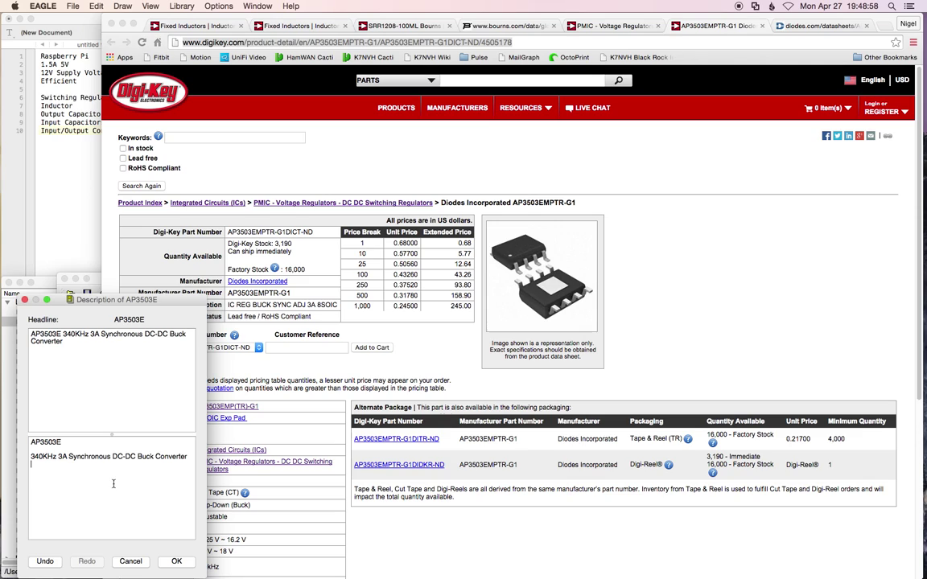
key(super+v)
click(176, 561)
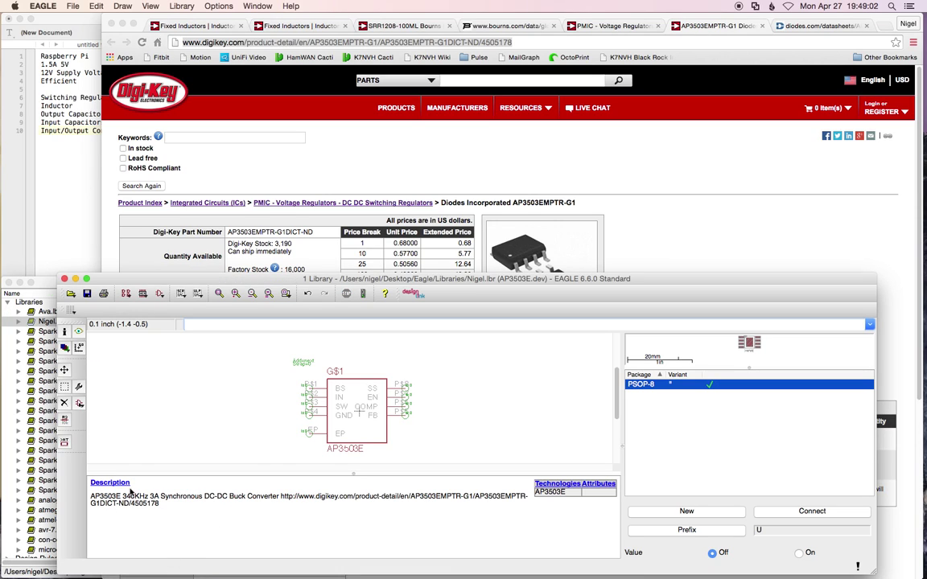
click(87, 293)
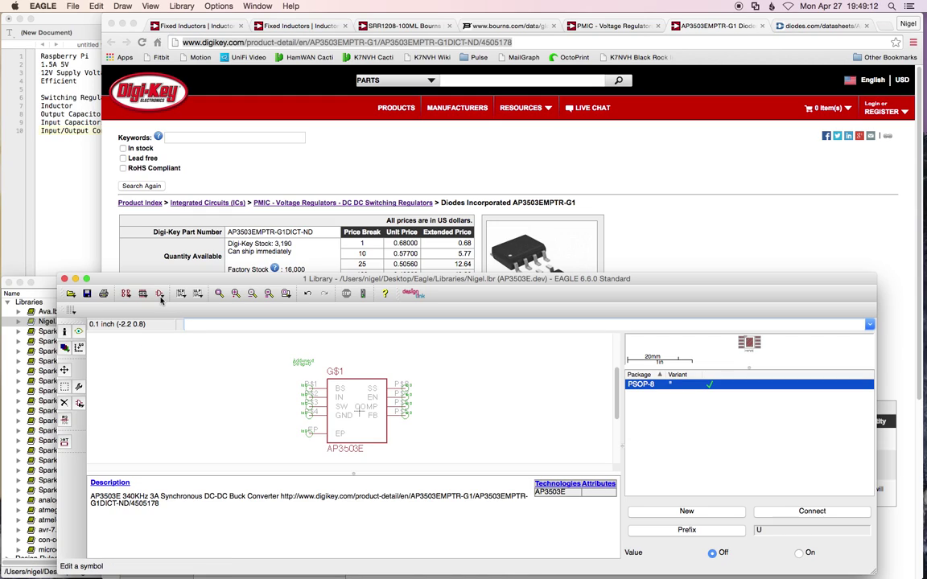
key(super+s)
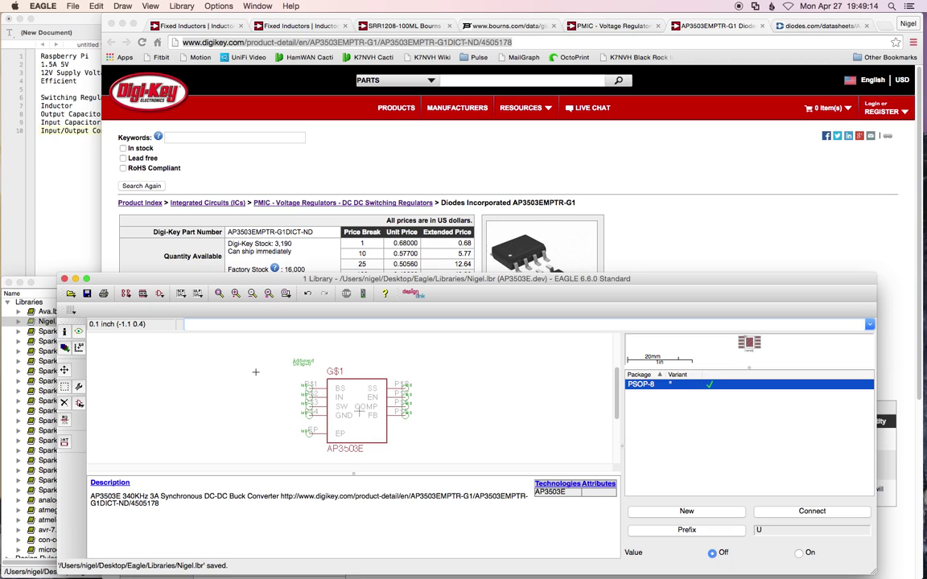